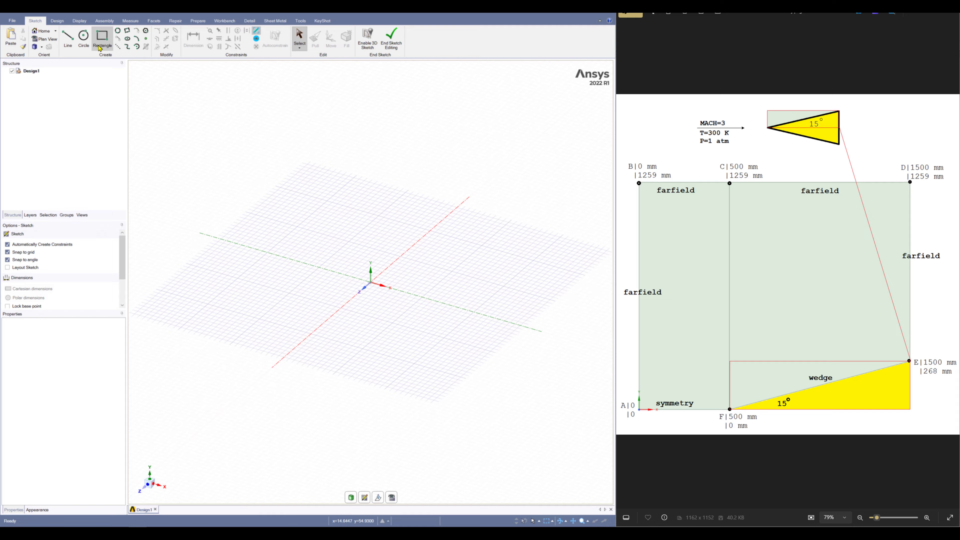
Start a rectangle sketch on the XY plane through the origin and view the plane head-on
left_click(100, 42)
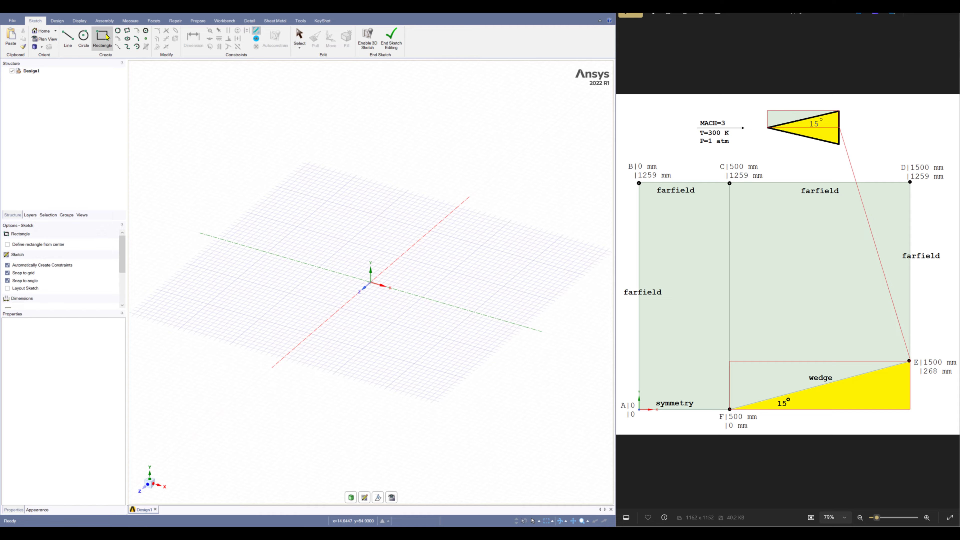
left_click(364, 498)
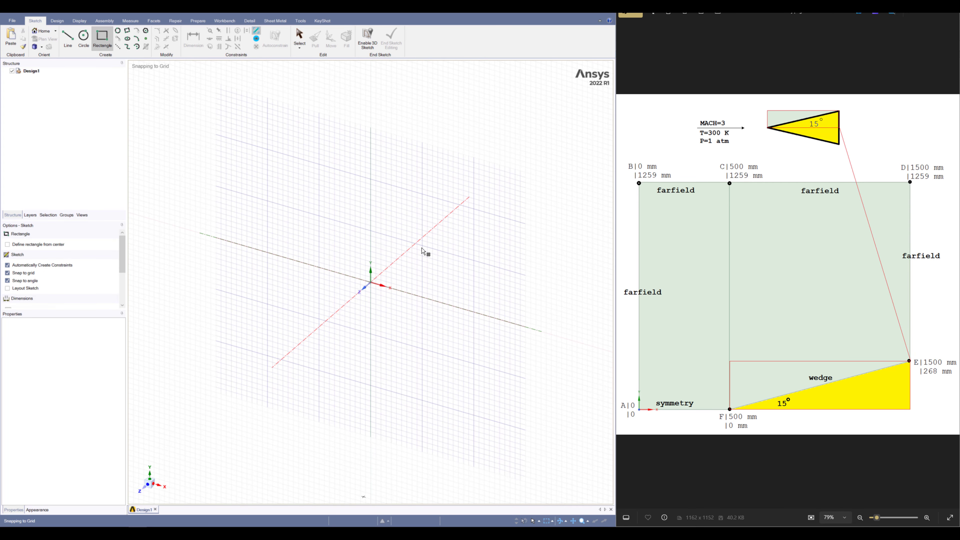
left_click(423, 251)
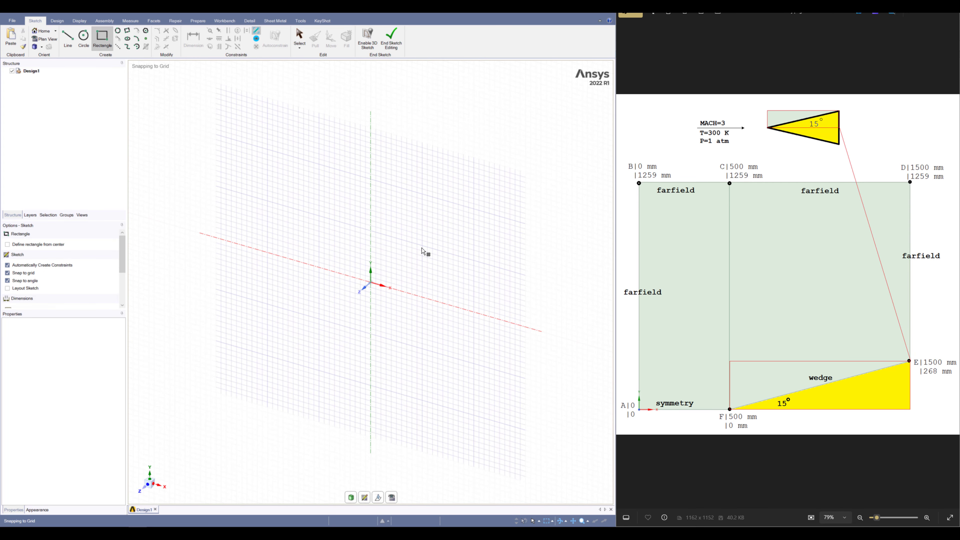
left_click(392, 498)
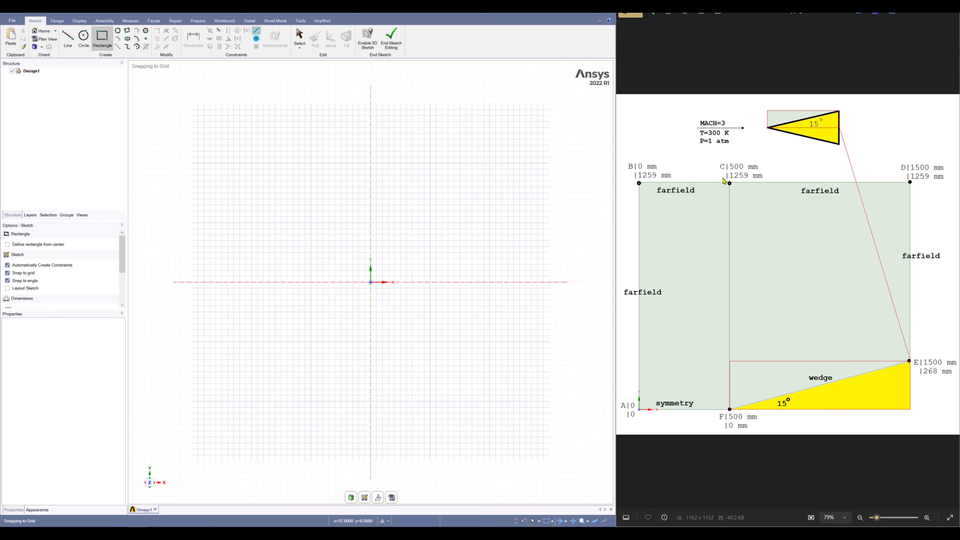
Draw a rectangle from the origin, 500 mm wide and 1259 mm high
left_click(371, 282)
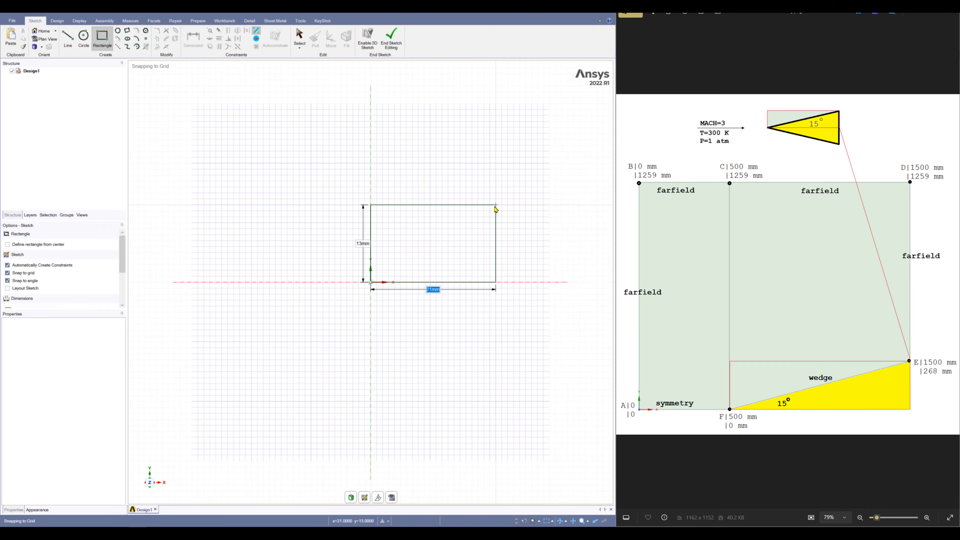
type("500")
key("Tab")
key("Tab")
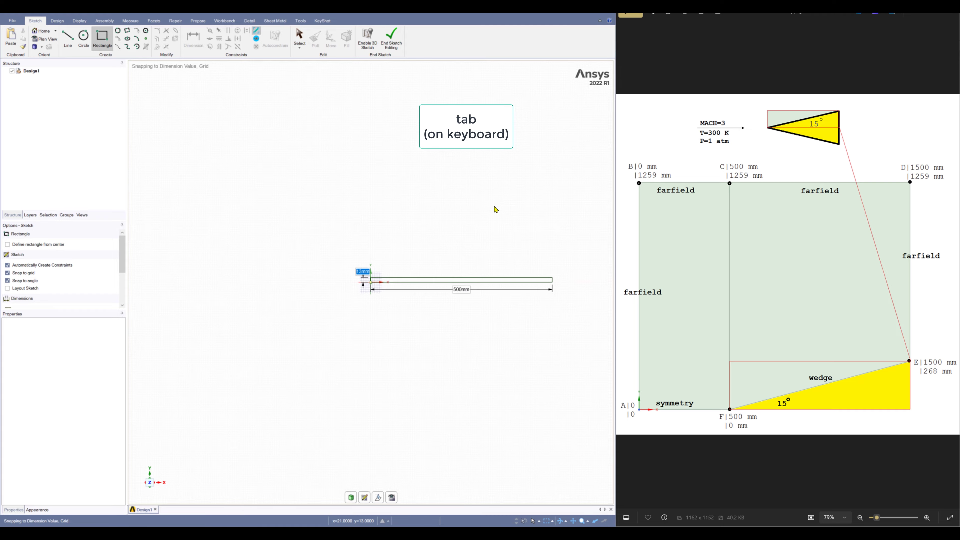
type("1259")
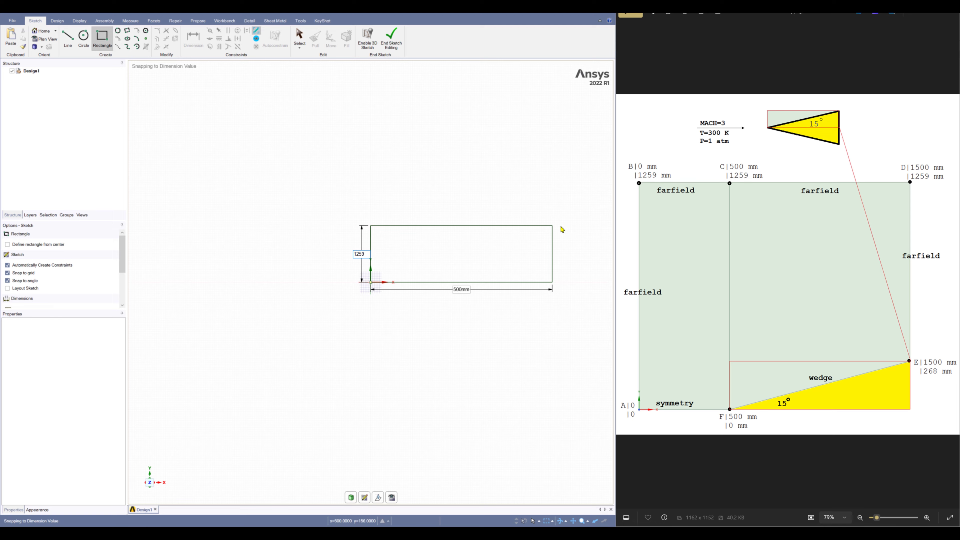
key("Return")
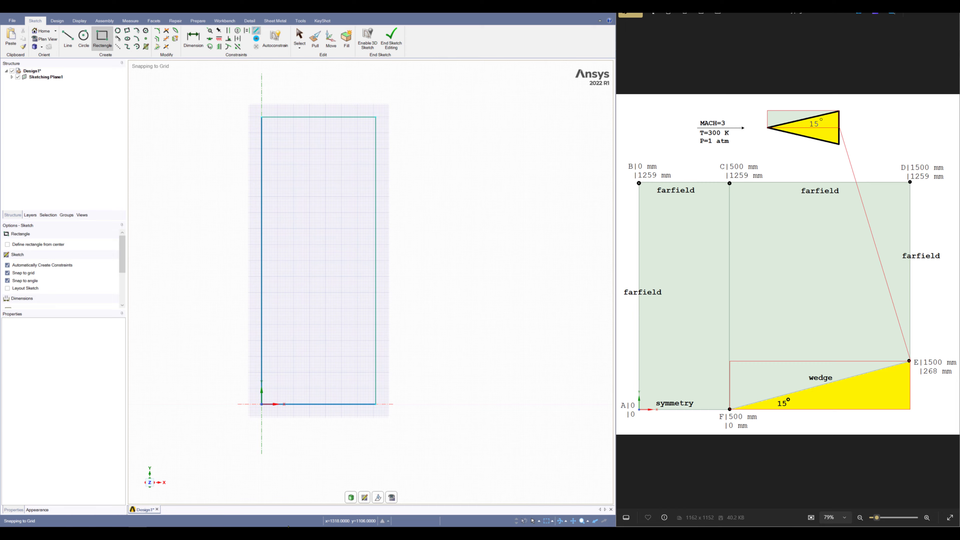
Calculate 1259 - 268, and sketch a 1000 mm horizontal line extending the rectangle's top edge from its upper-right corner
left_click(101, 533)
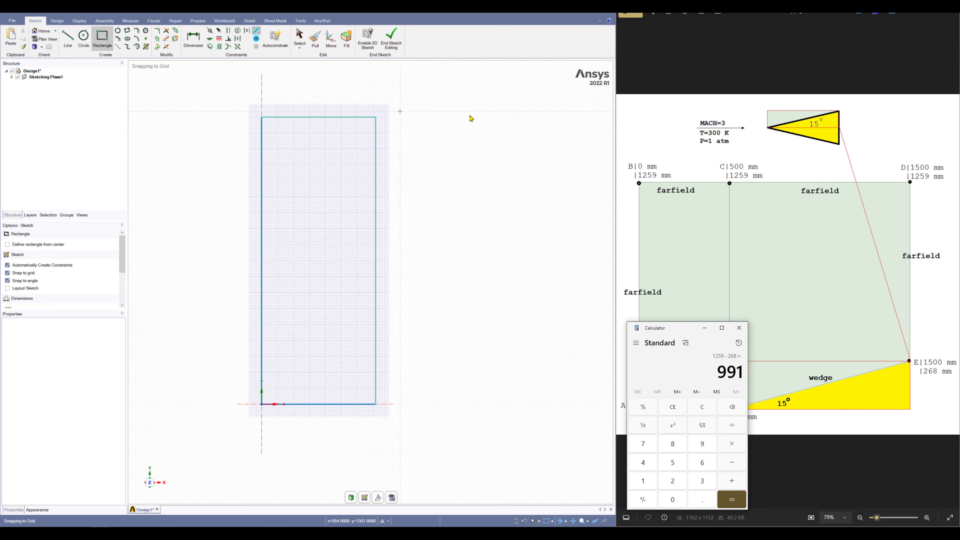
scroll(556, 146, "up", 1)
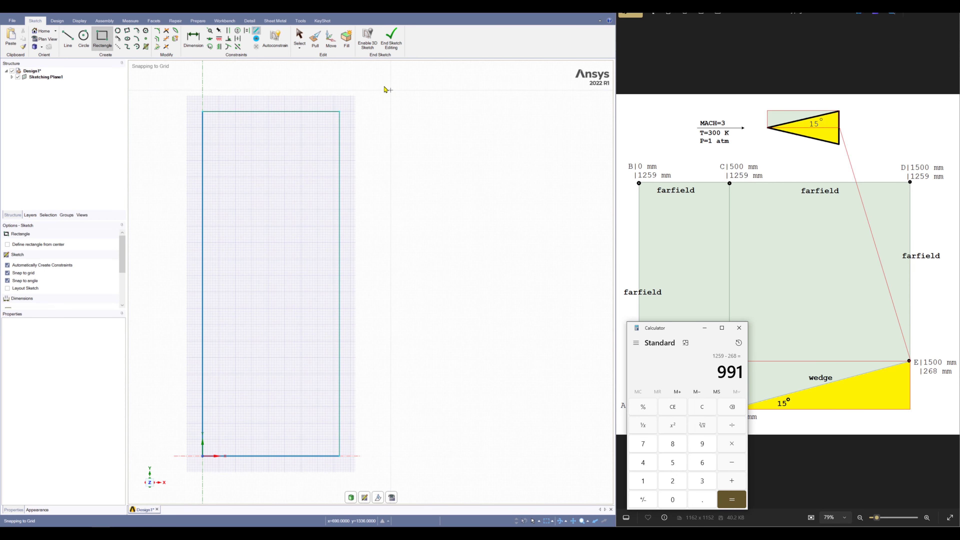
left_click(69, 37)
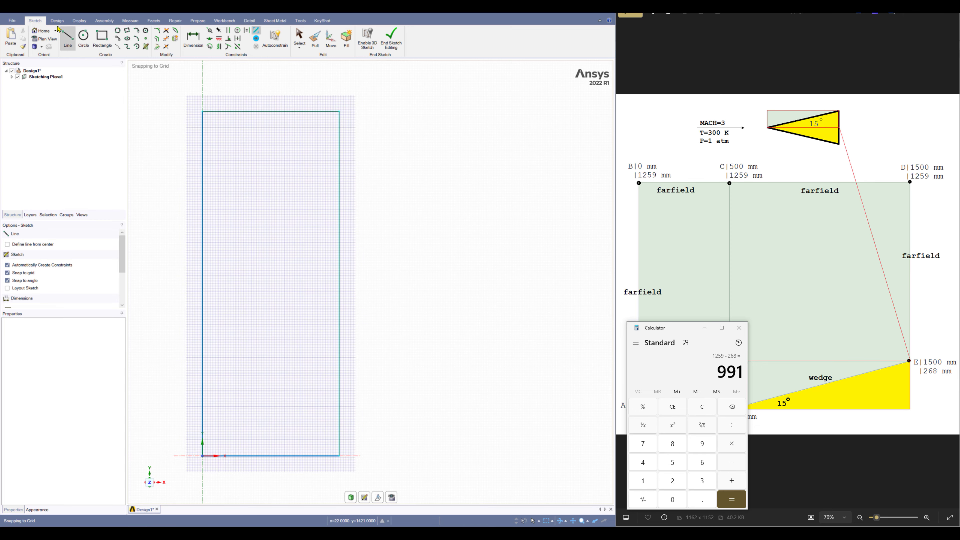
left_click(340, 112)
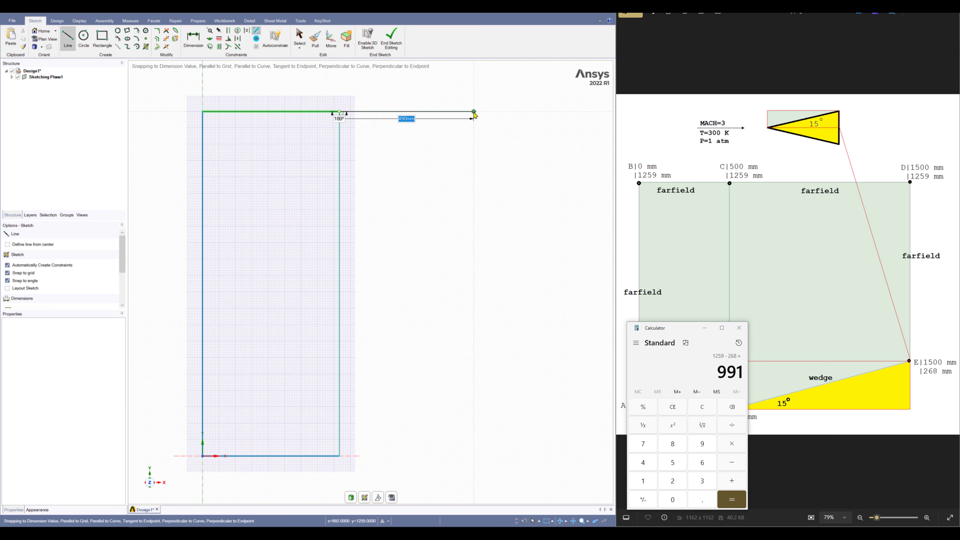
type("1000")
key("Tab")
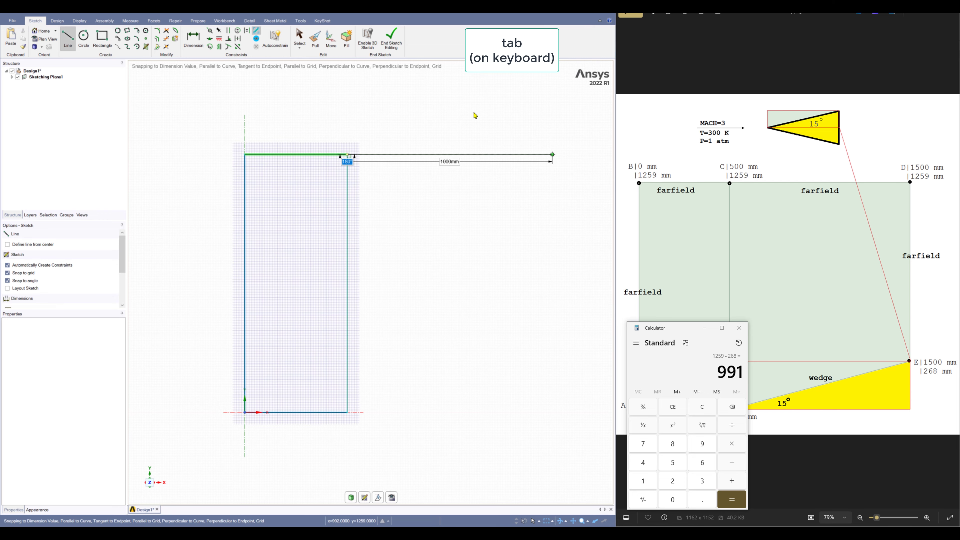
key("Return")
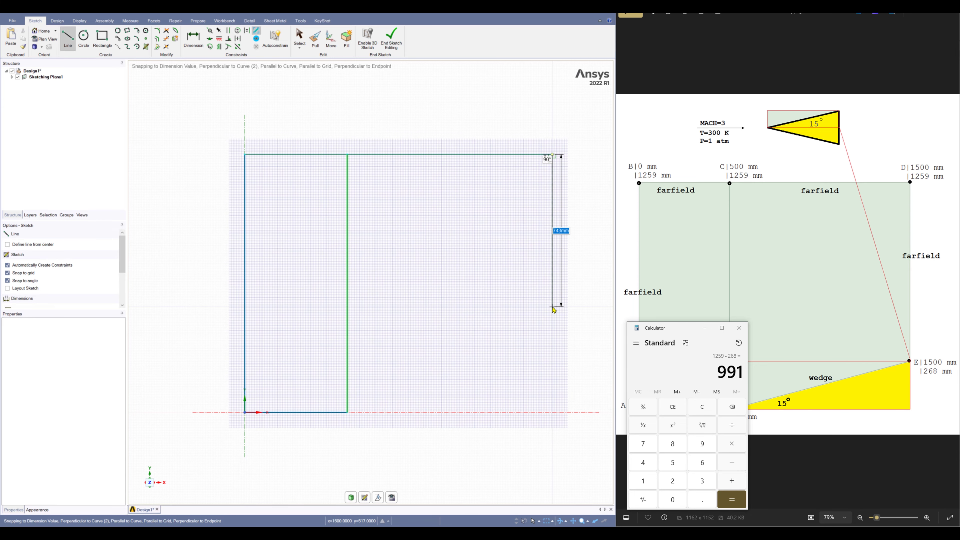
Continue with a 991 mm vertical line downward and close the outline with a sloped line to the rectangle's lower-right corner
type("99")
key("Tab")
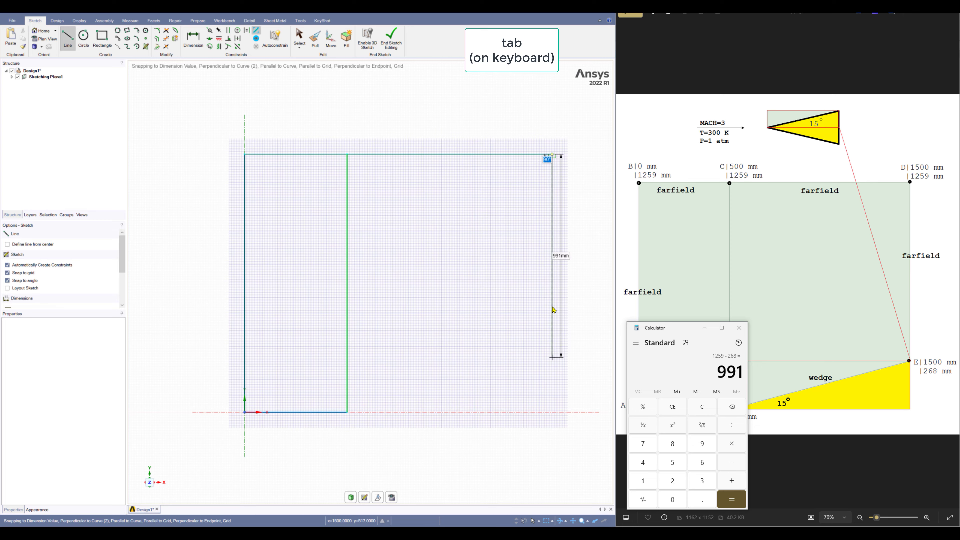
left_click(553, 310)
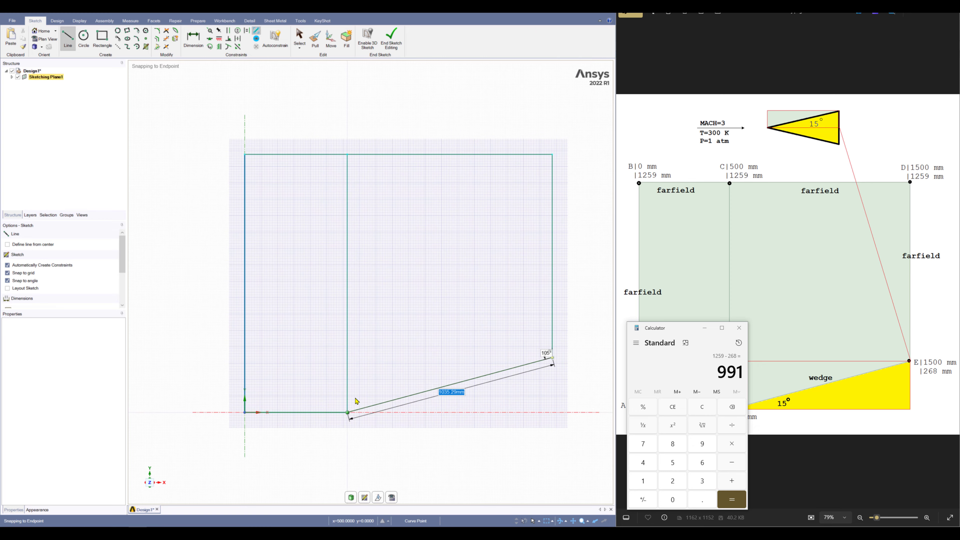
left_click(348, 413)
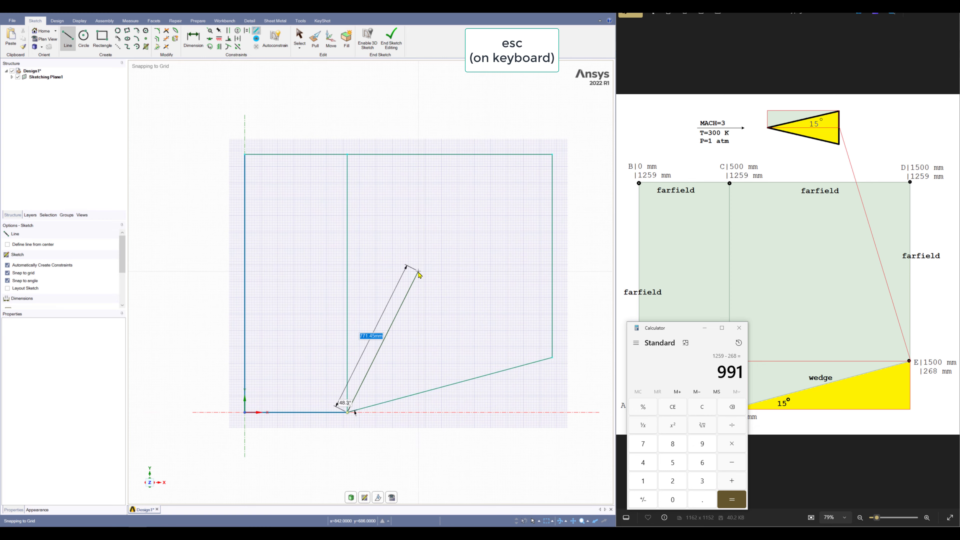
key("Escape")
scroll(535, 264, "up", 1)
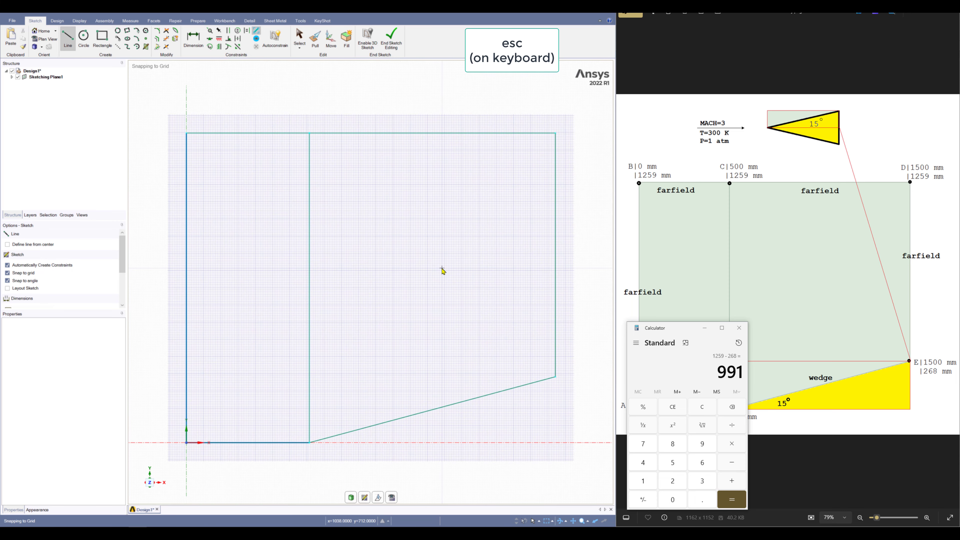
Measure the angle between the sloped wedge line and the vertical dividing line
left_click(135, 23)
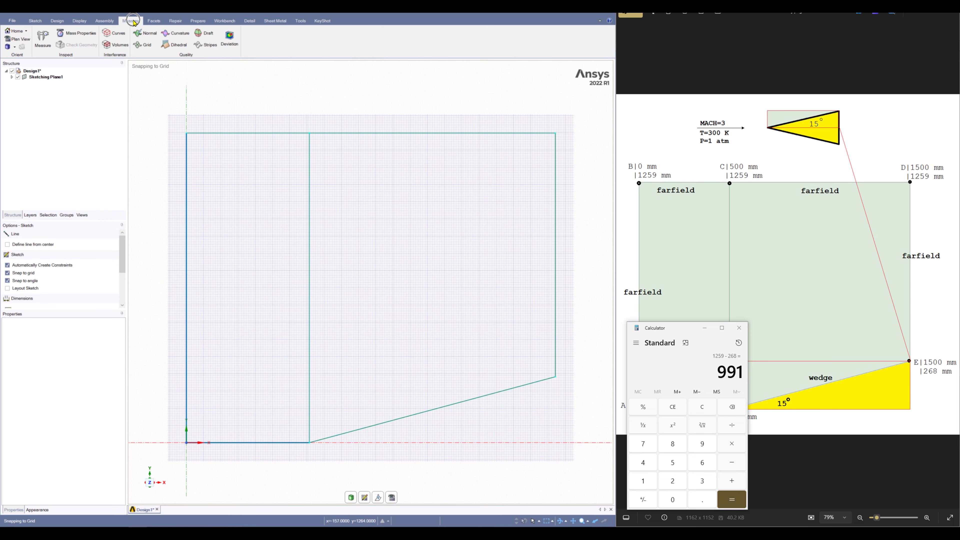
left_click(43, 38)
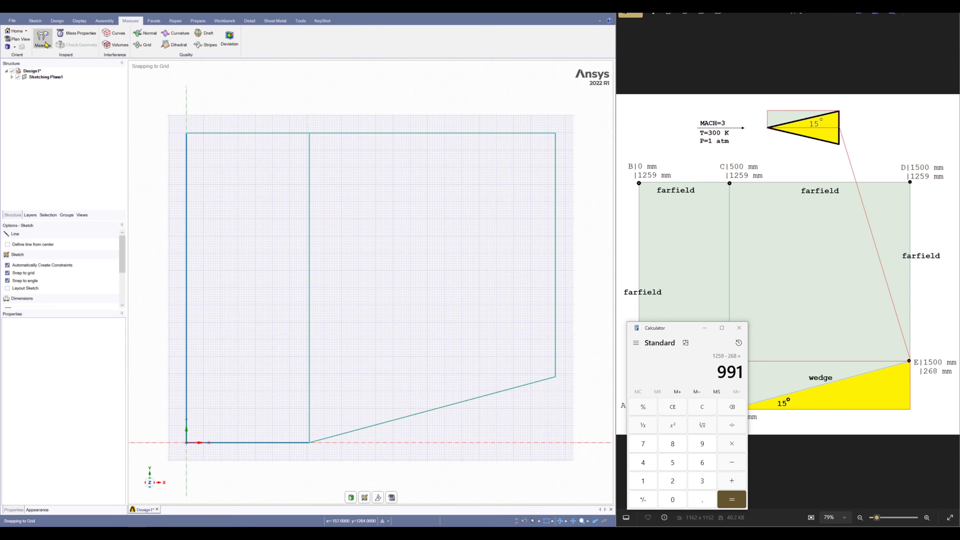
left_click(394, 422)
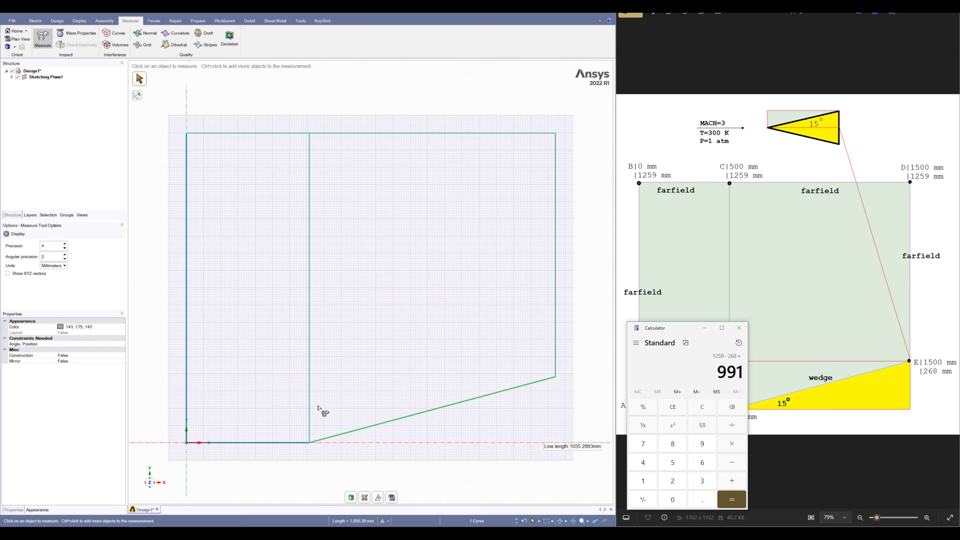
left_click(309, 408, "ctrl")
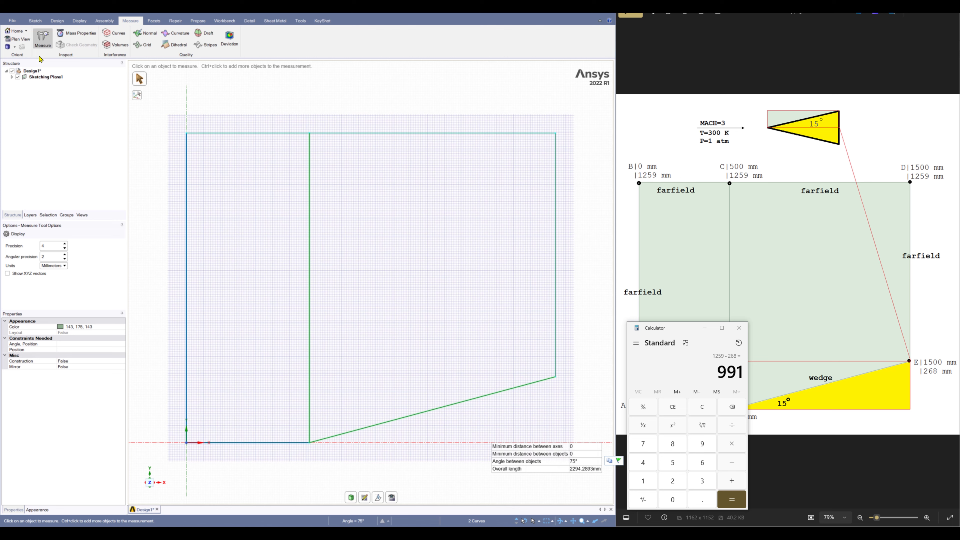
End sketch editing to turn the closed outlines into surfaces, and minimize the calculator
left_click(36, 20)
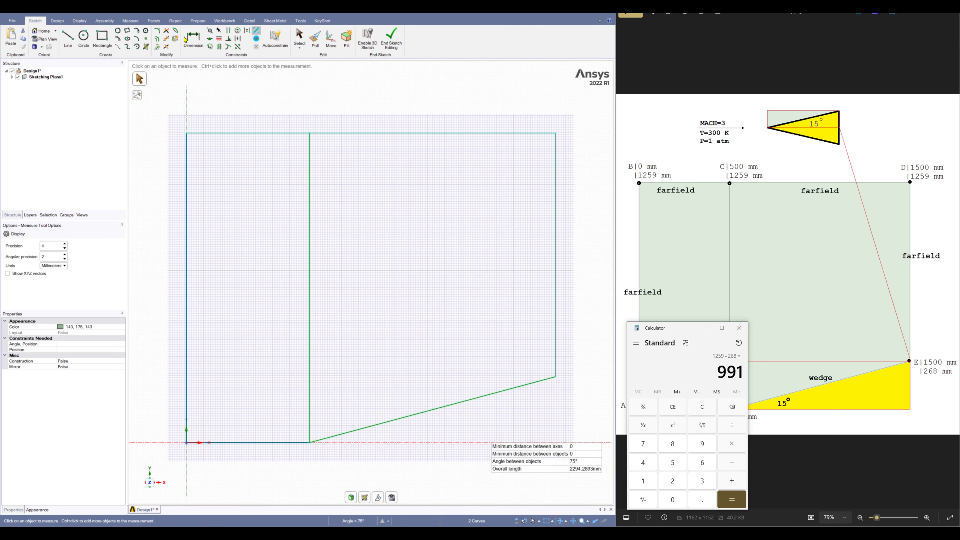
left_click(300, 38)
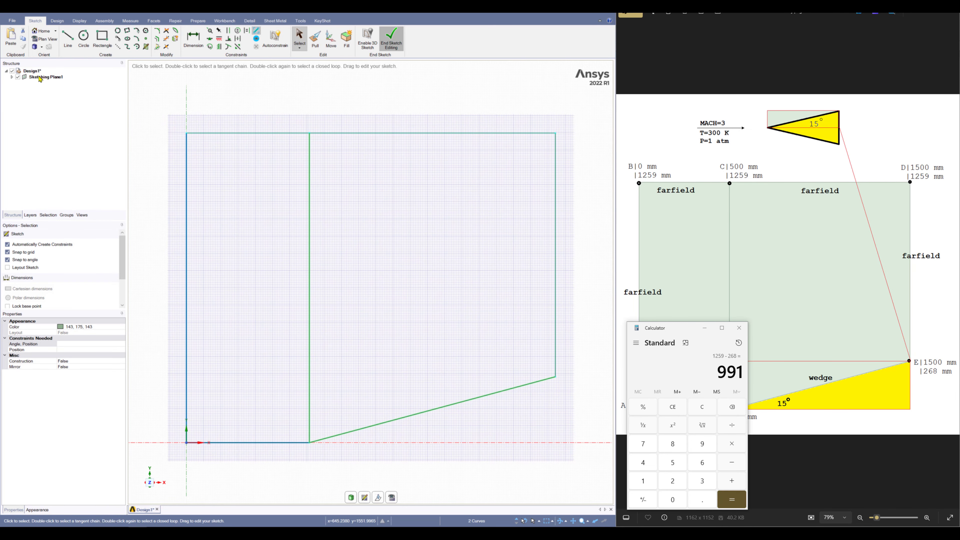
left_click(397, 43)
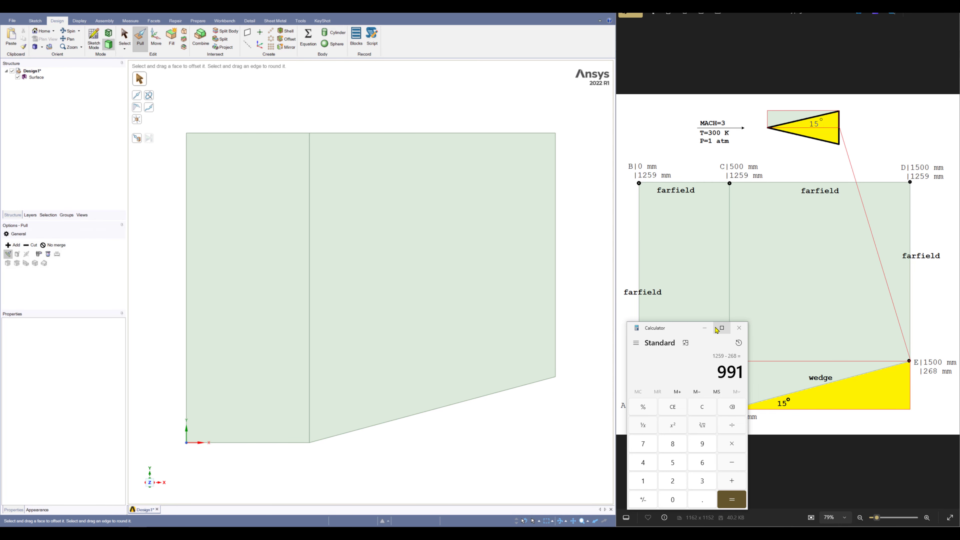
left_click(704, 328)
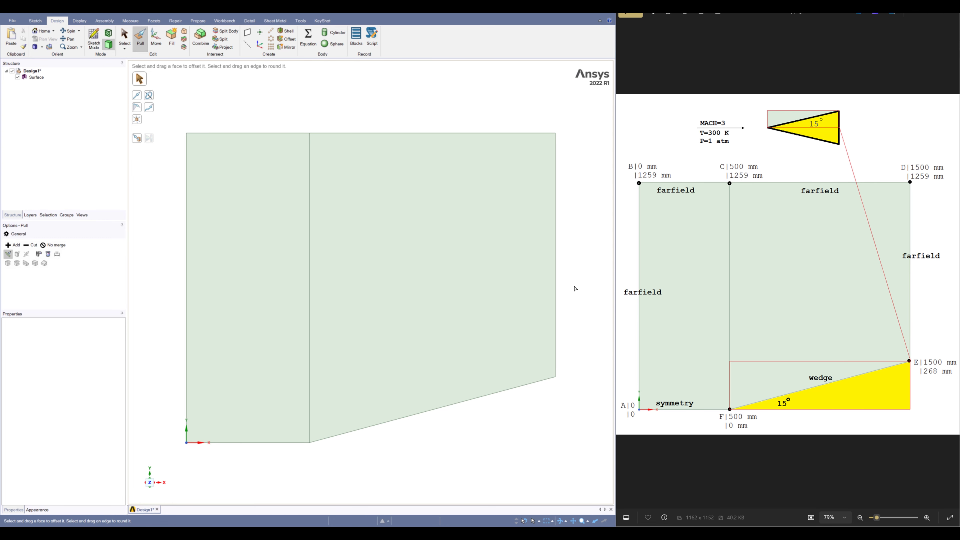
Create a named selection from the horizontal bottom edge ahead of the wedge
left_click(67, 214)
left_click(242, 444)
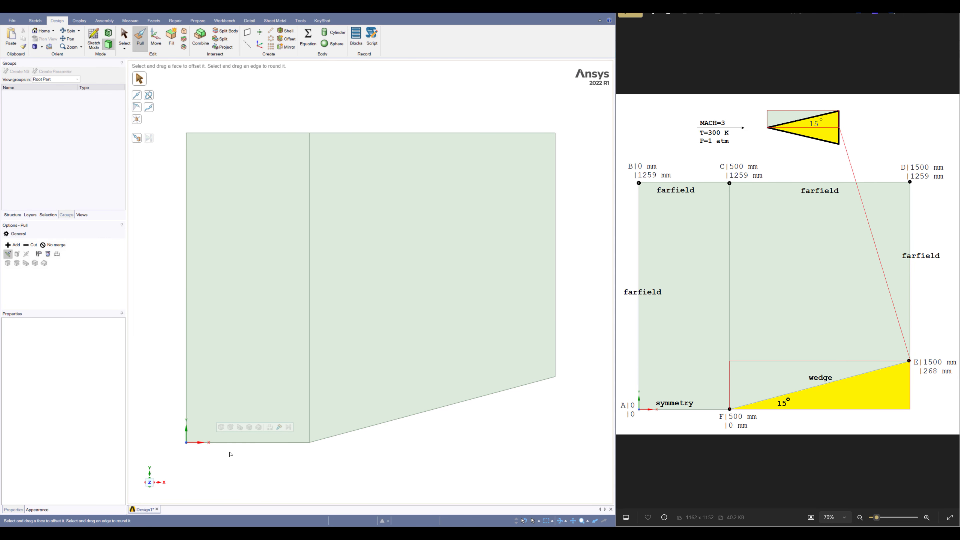
left_click(242, 447)
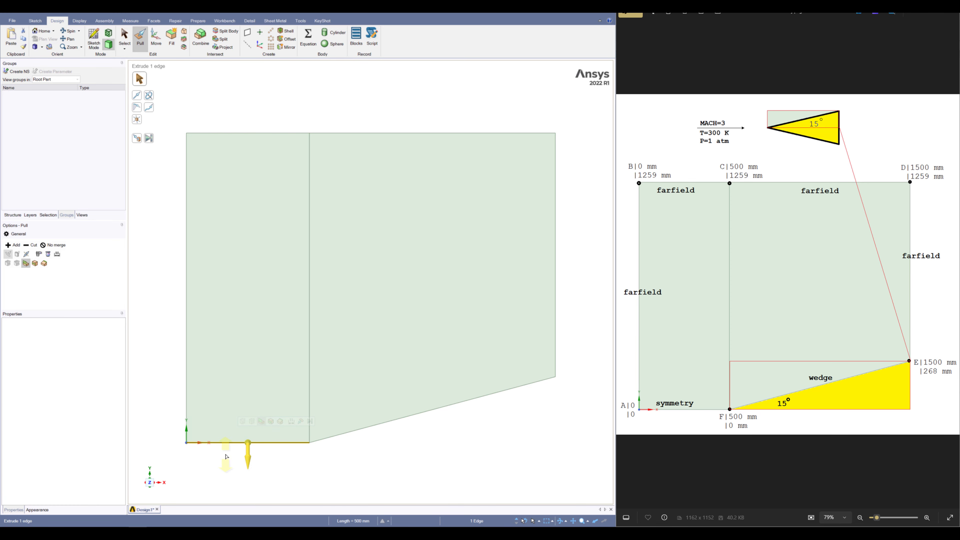
key("ctrl+g")
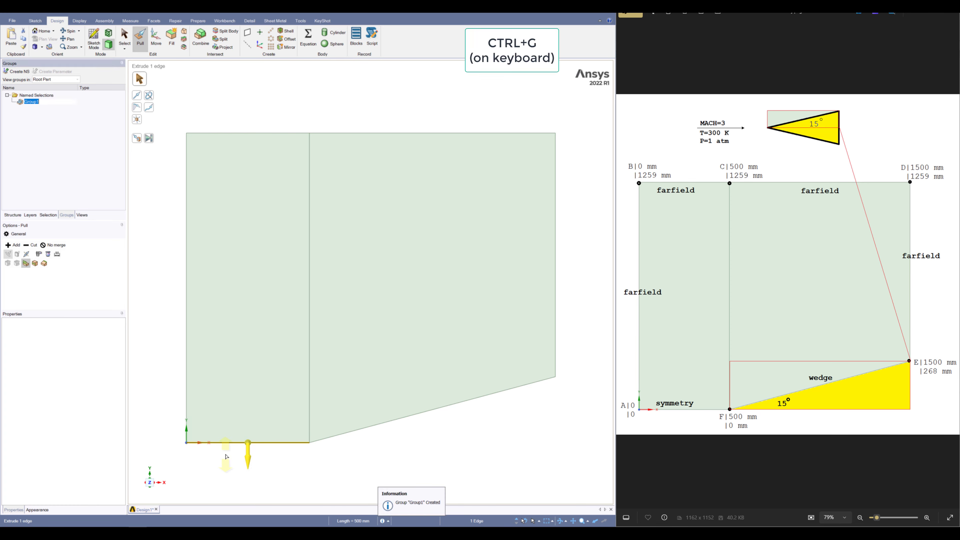
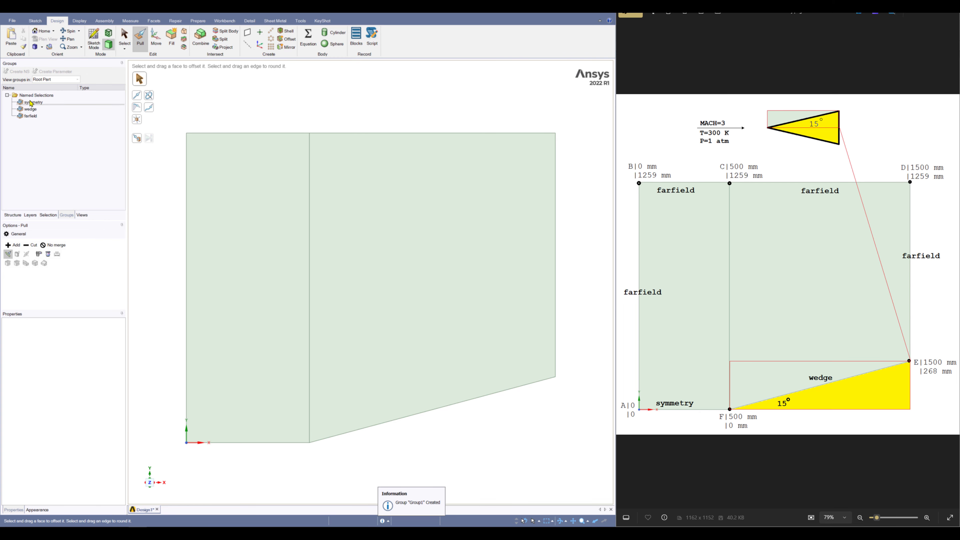
Show the structure tree again, and save the geometry and the Workbench project
left_click(13, 215)
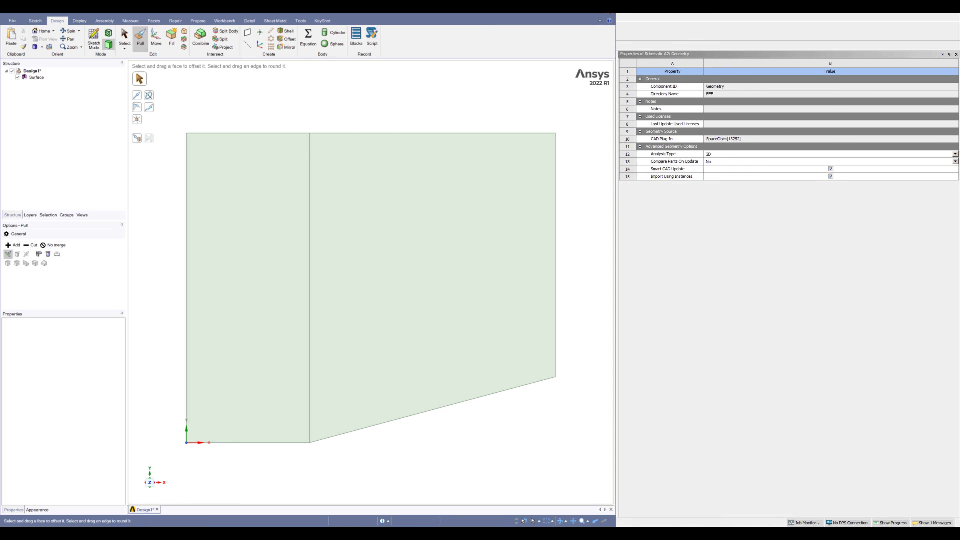
key("ctrl+s")
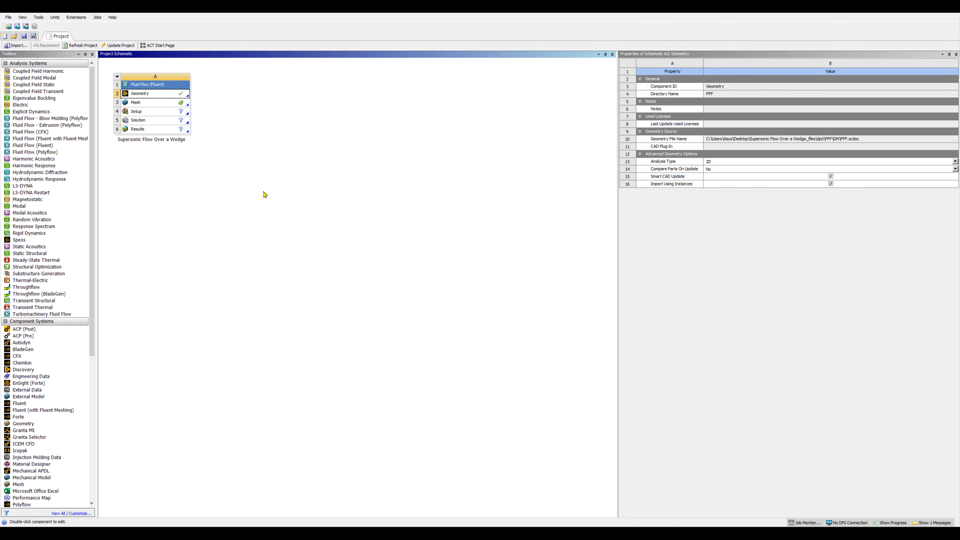
left_click(24, 36)
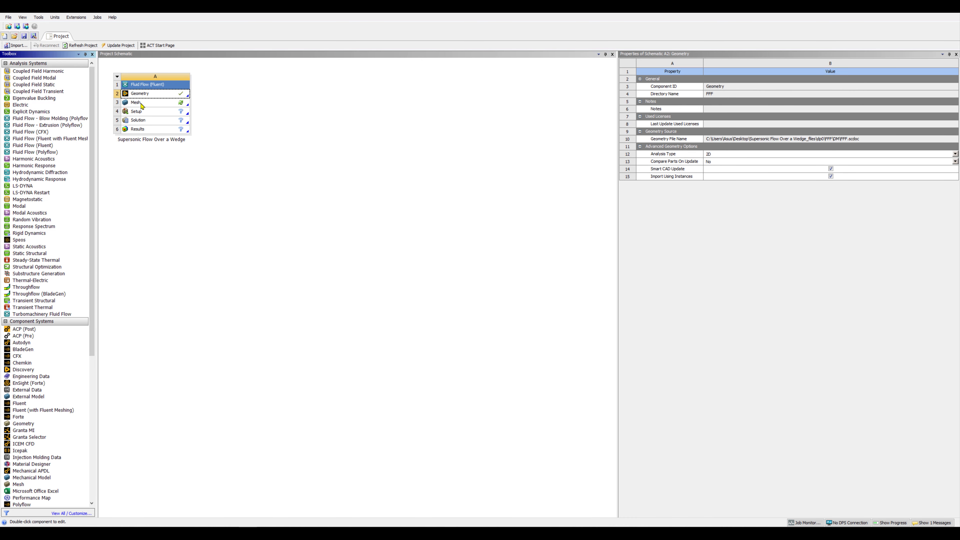
Open the Mesh component of the Fluid Flow (Fluent) system and show the mesh settings of the model
double_click(142, 106)
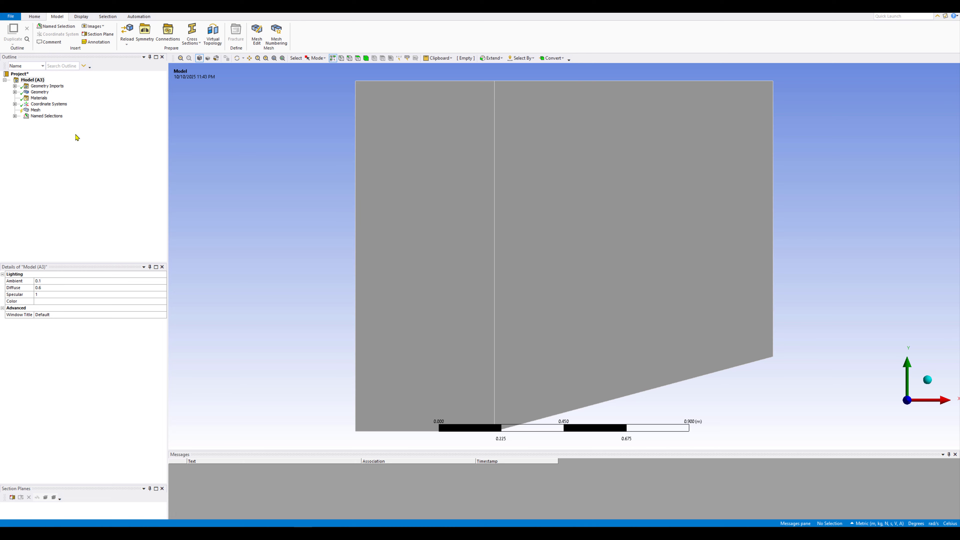
left_click(35, 111)
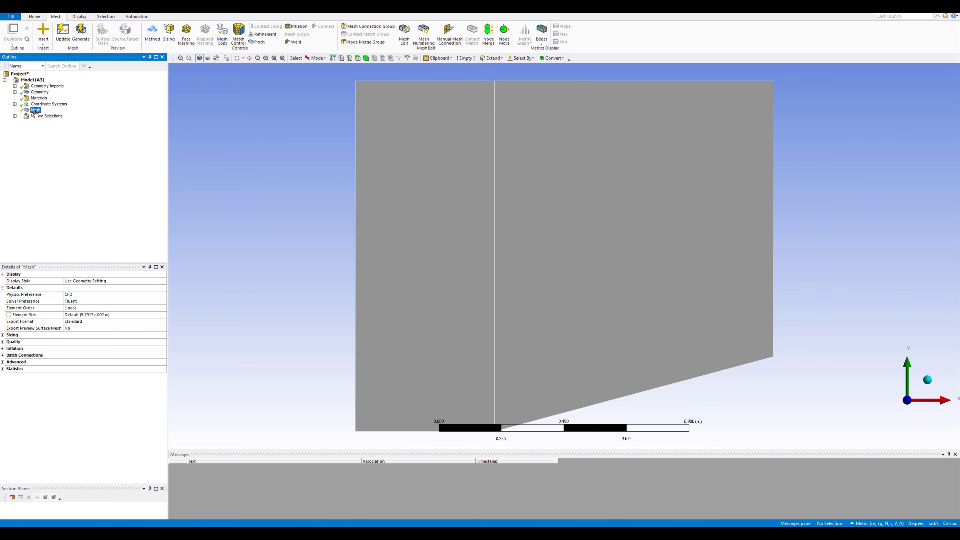
Add a face meshing control with a quadrilateral mapped mesh to both faces of the flow domain
right_click(35, 113)
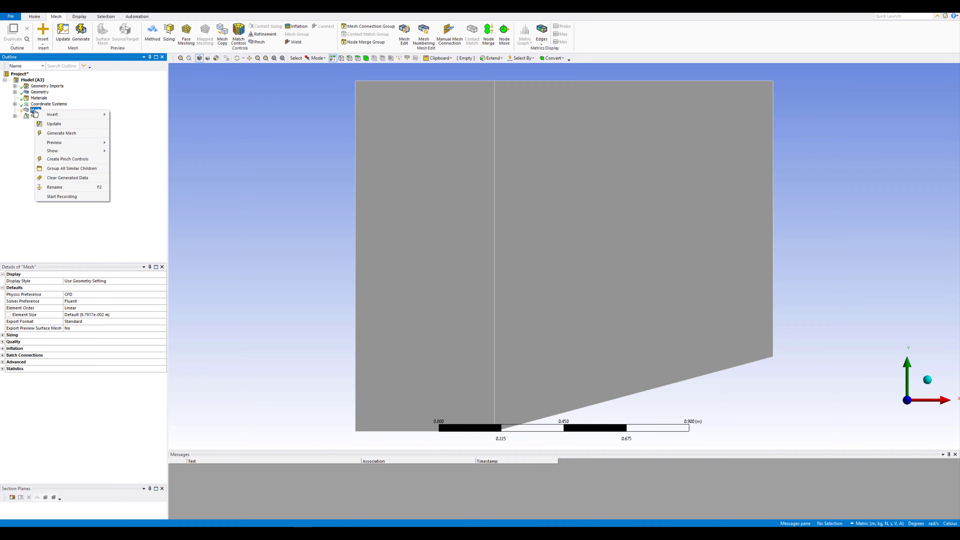
mouse_move(53, 114)
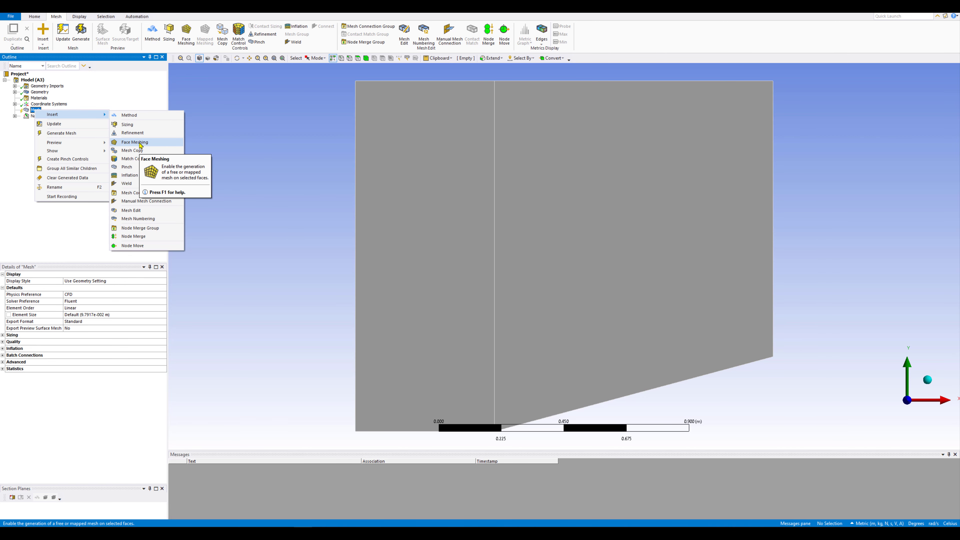
left_click(134, 142)
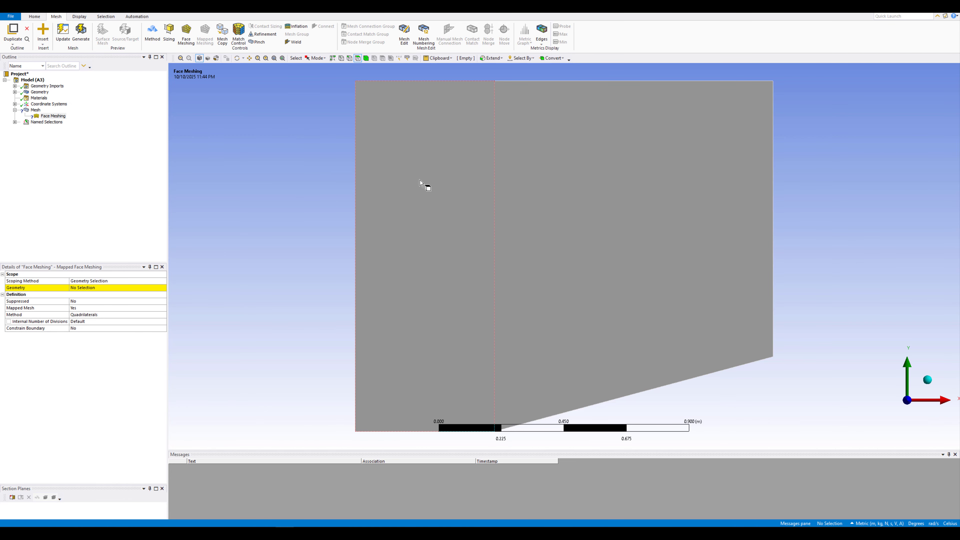
left_click(430, 195)
left_click(550, 198, "ctrl")
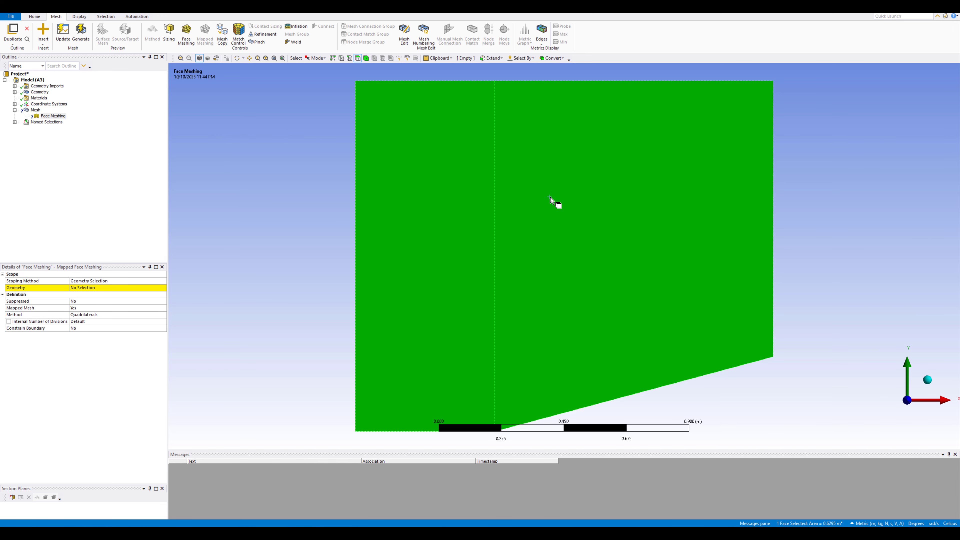
left_click(86, 288)
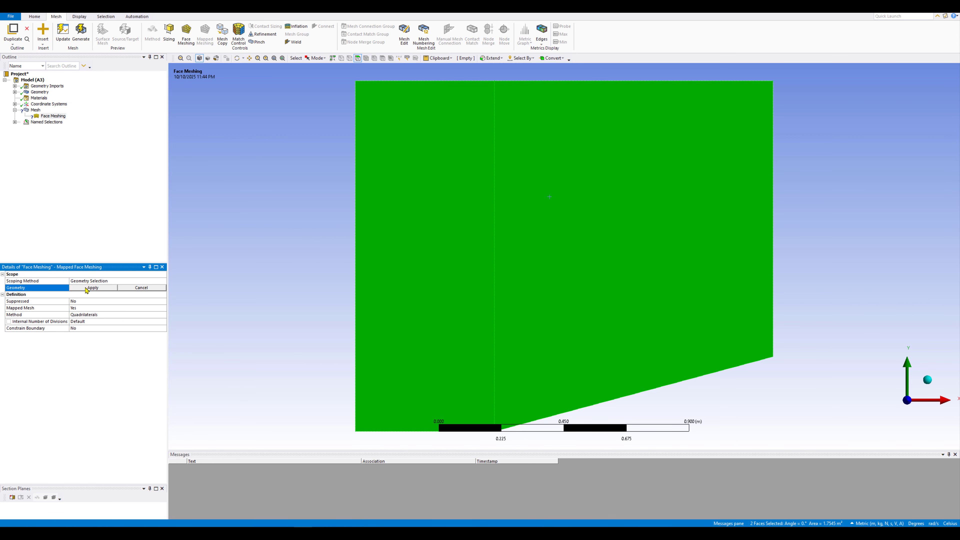
left_click(84, 288)
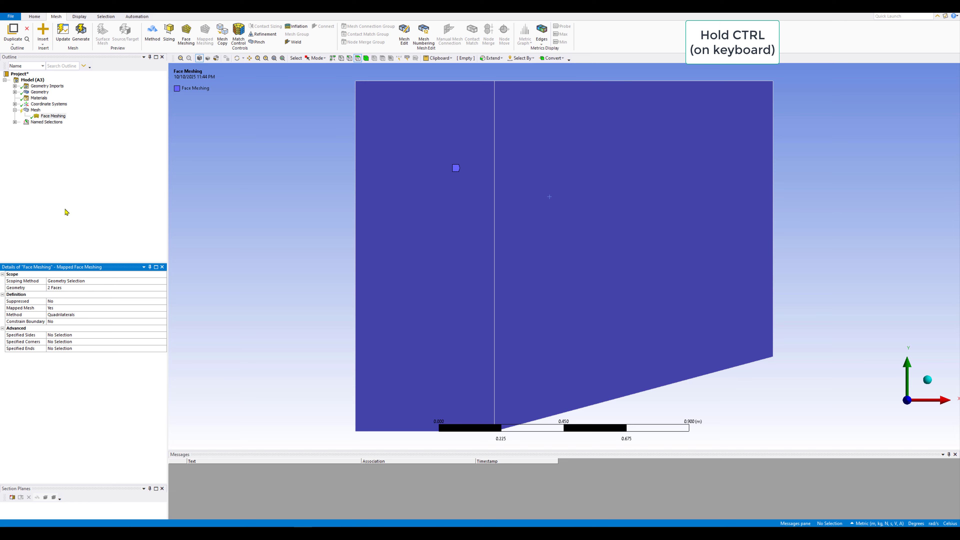
left_click(29, 150)
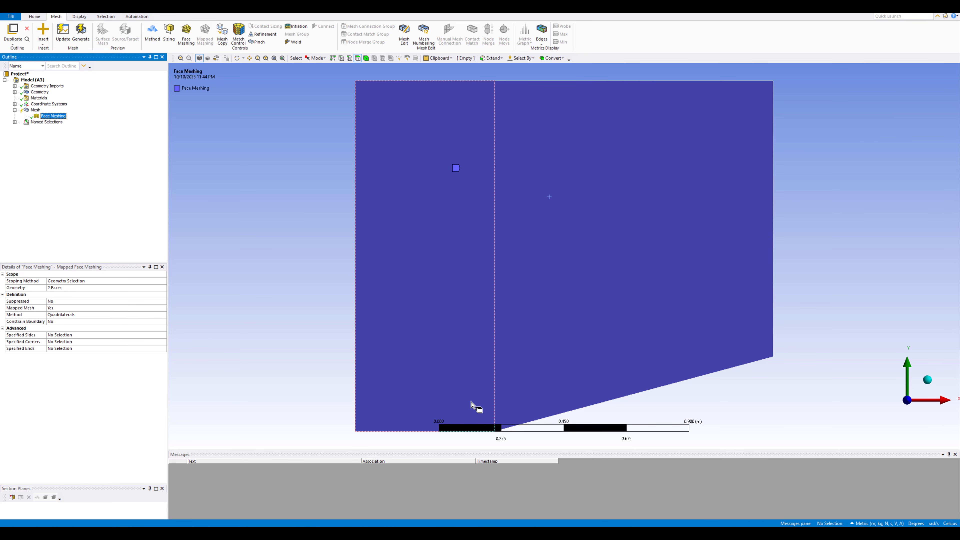
Insert a sizing control under the mesh and set the selection filter to edges
left_click(37, 111)
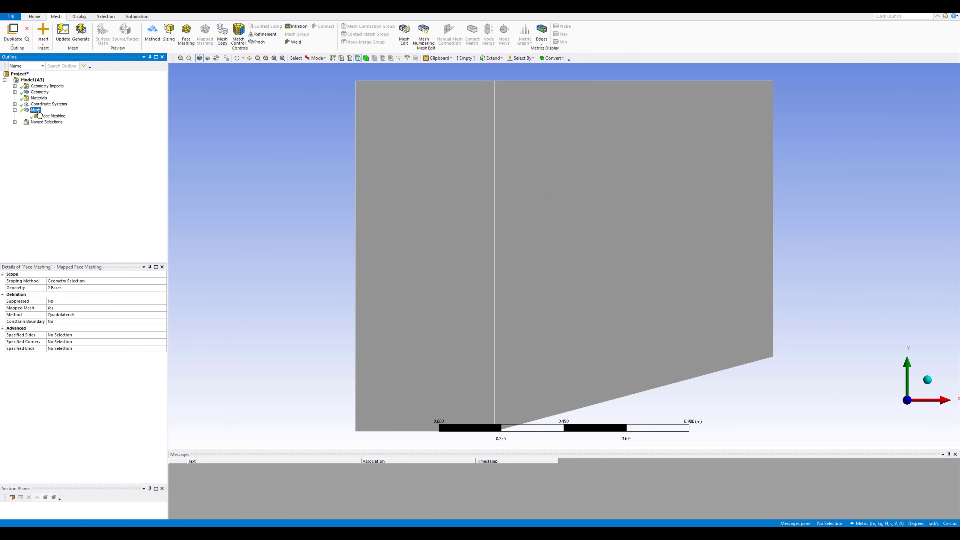
right_click(38, 112)
mouse_move(59, 115)
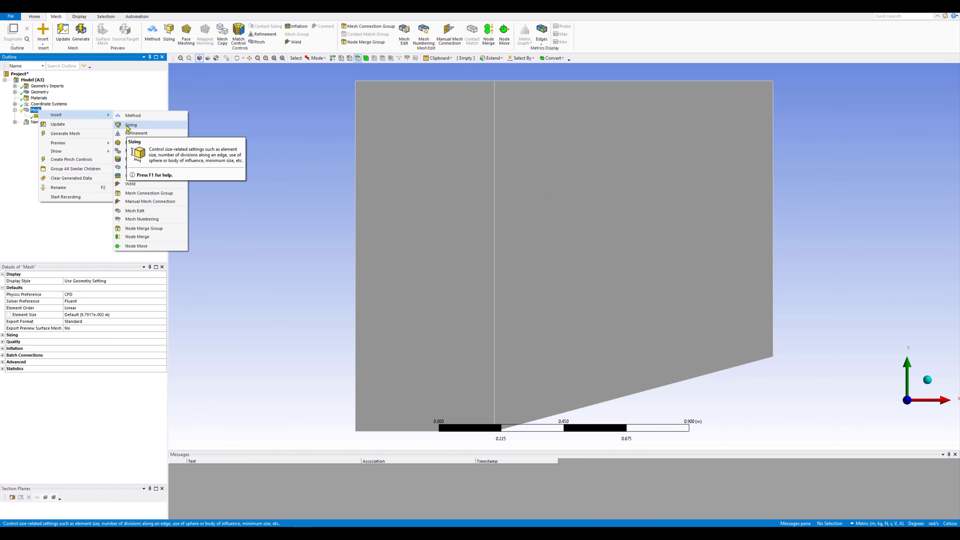
left_click(129, 125)
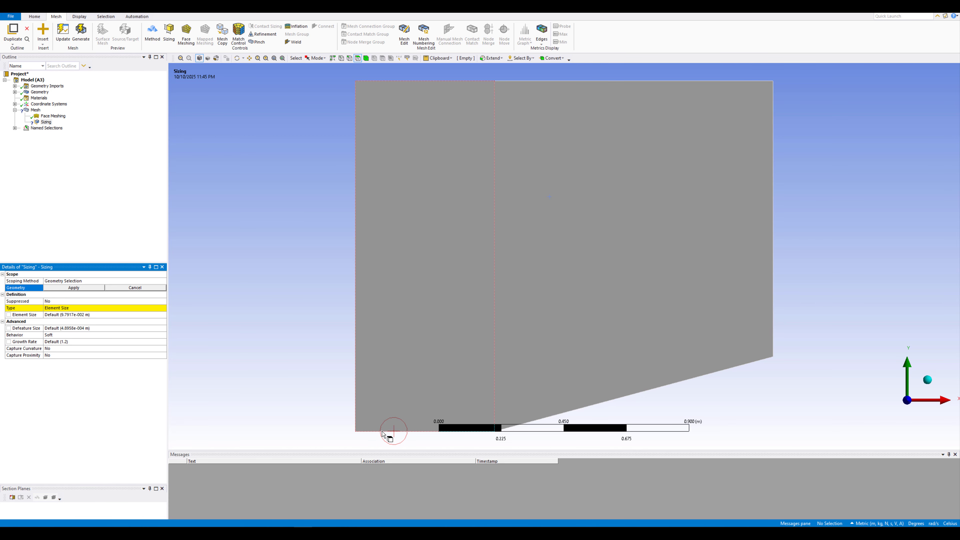
left_click(382, 432)
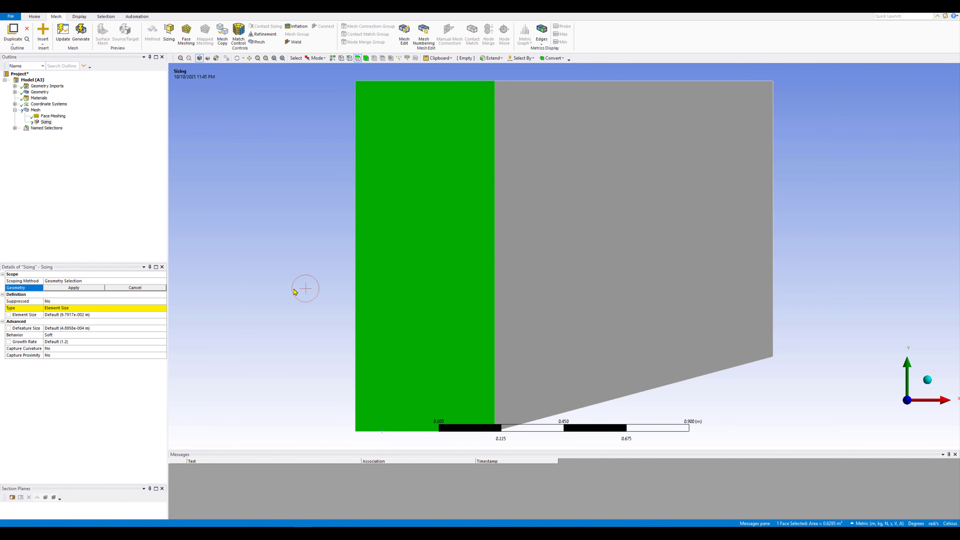
left_click(99, 233)
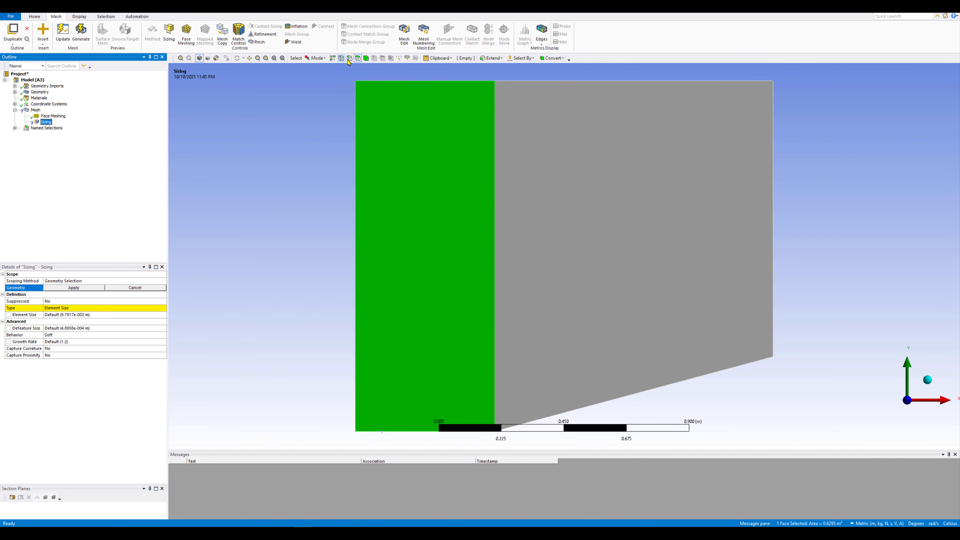
left_click(351, 60)
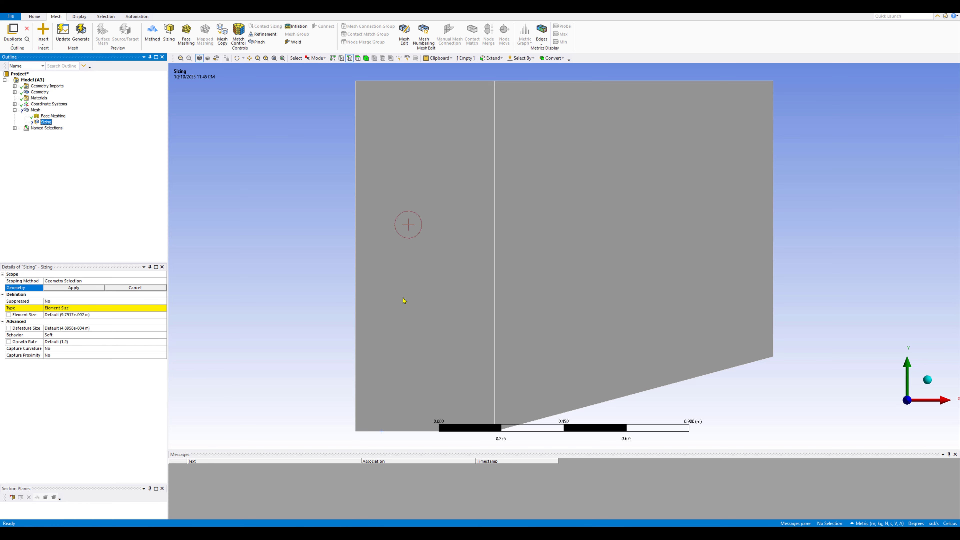
left_click(402, 432)
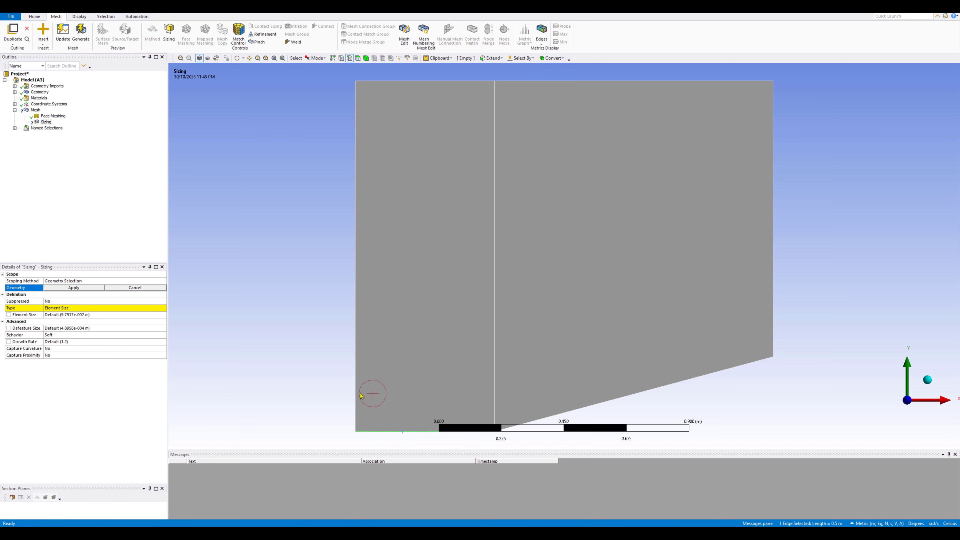
left_click(357, 387, "ctrl")
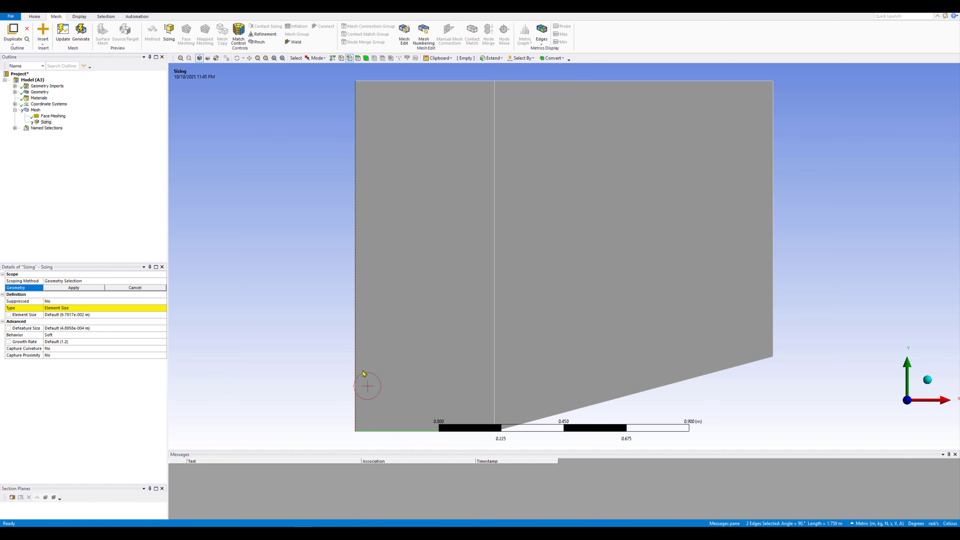
left_click(426, 83, "ctrl")
left_click(535, 84, "ctrl")
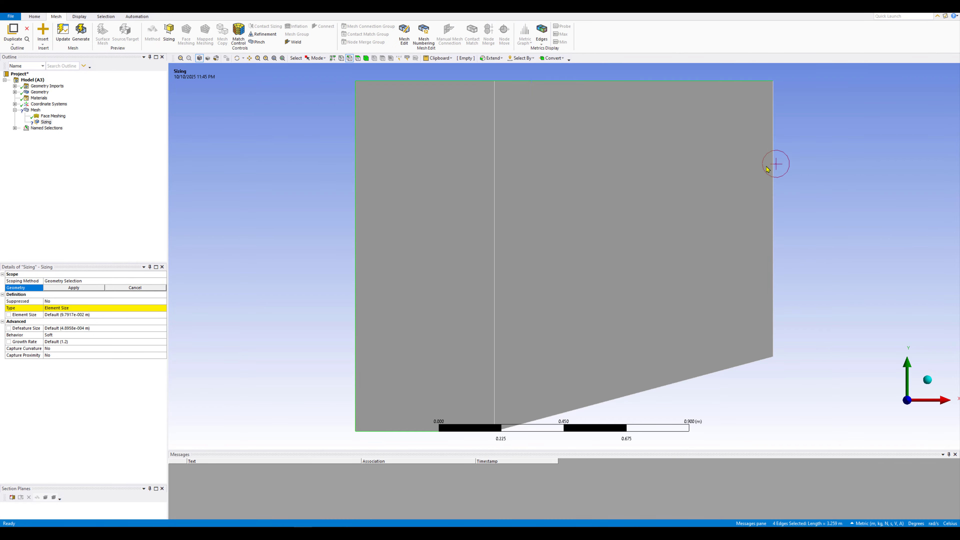
left_click(772, 175, "ctrl")
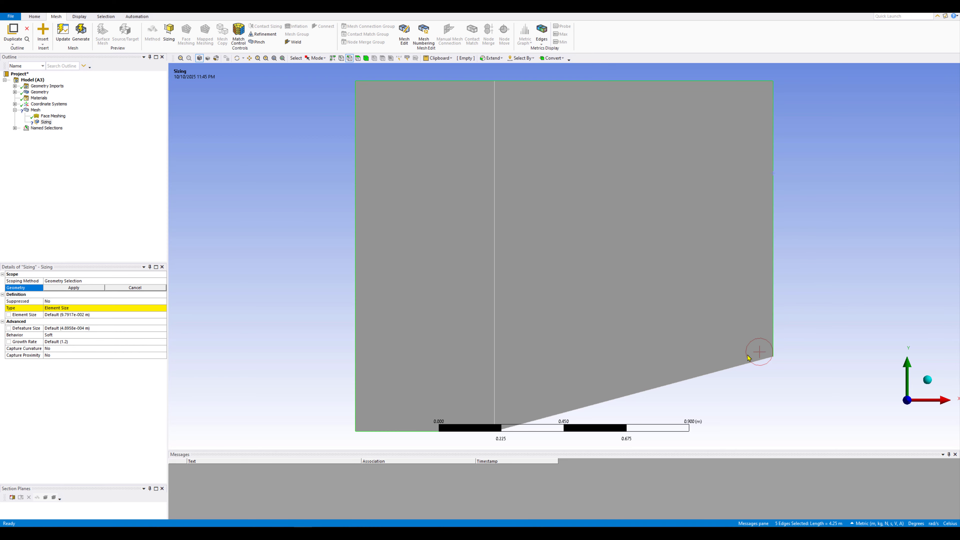
left_click(749, 366, "ctrl")
left_click(380, 438)
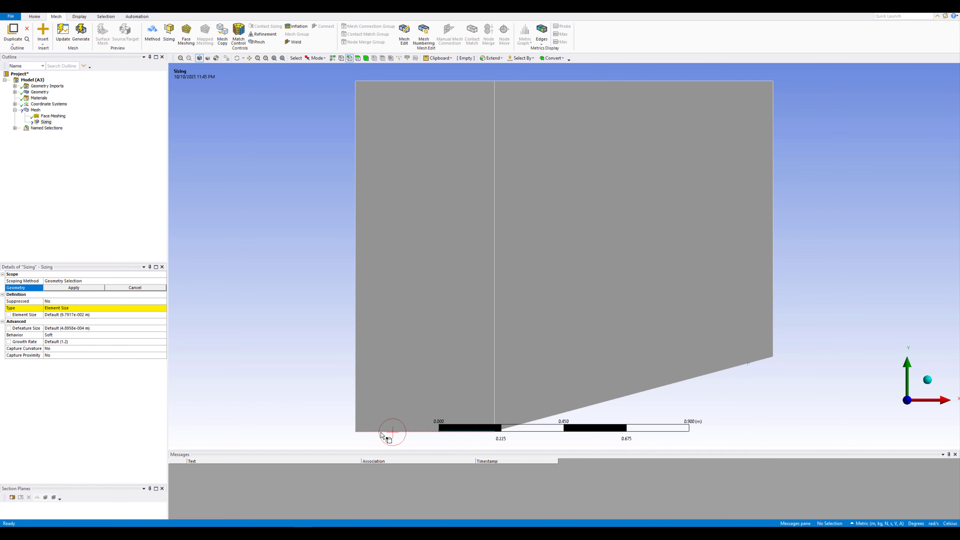
Scope the sizing to the horizontal bottom edge ahead of the wedge and set its element size to 0.01 m
left_click(383, 436)
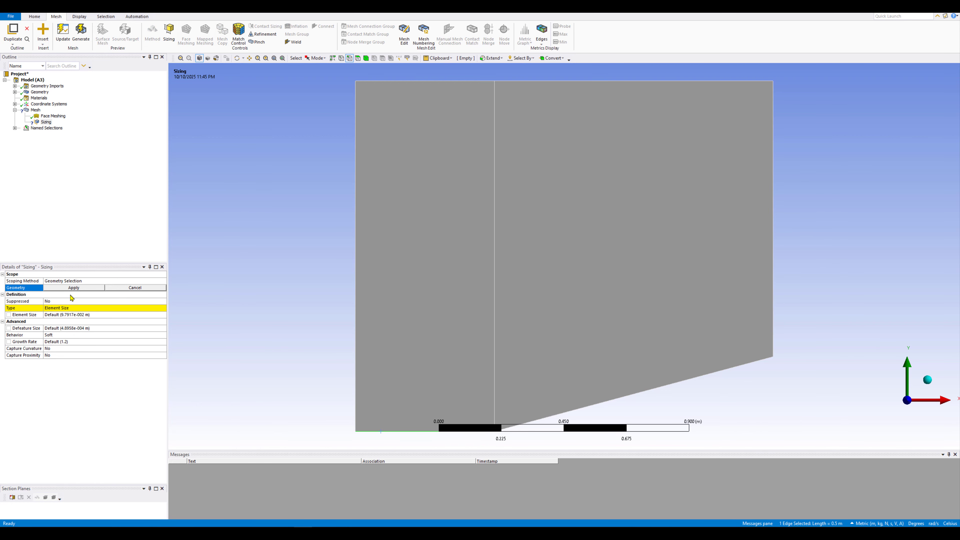
left_click(73, 288)
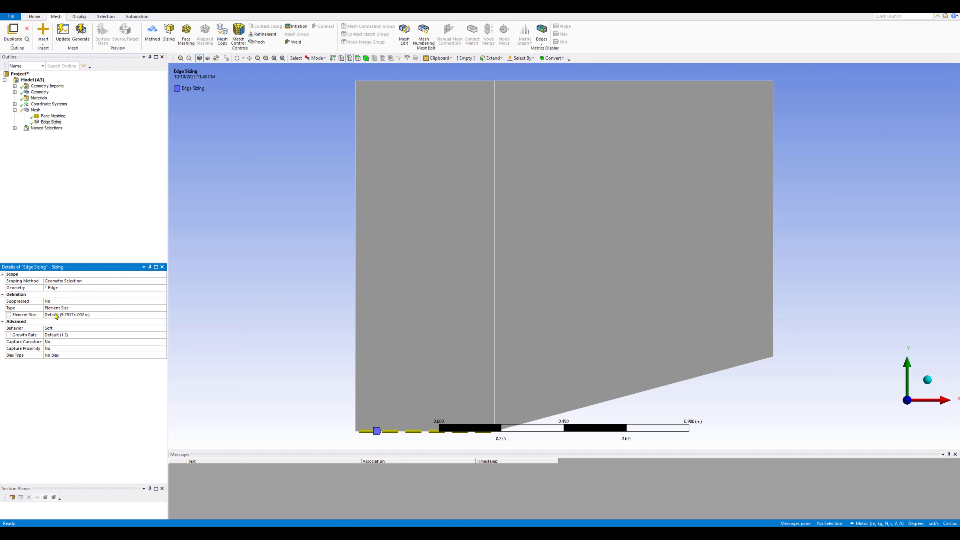
left_click(56, 315)
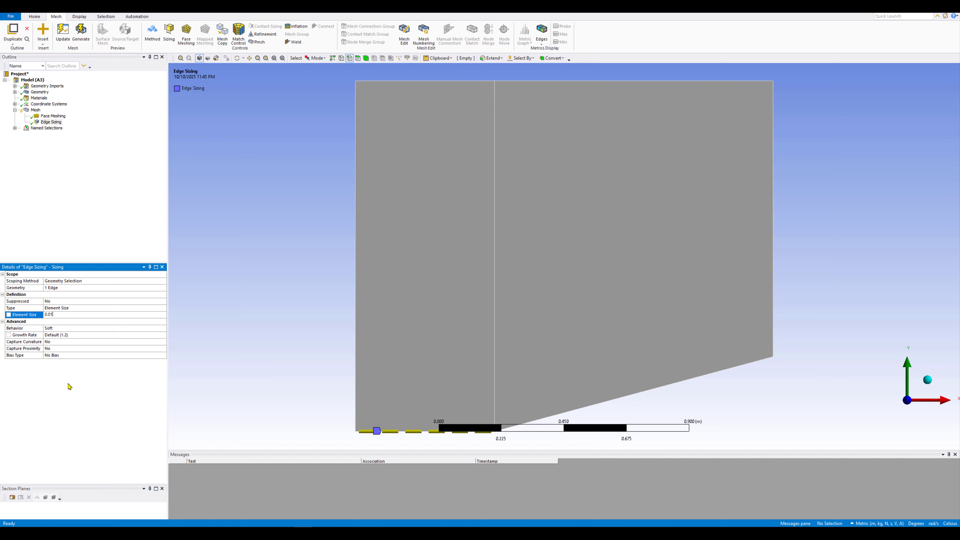
key("Return")
Add a second edge sizing on the sloped wedge edge with an element size of 0.01 m
left_click(35, 109)
right_click(37, 110)
mouse_move(113, 117)
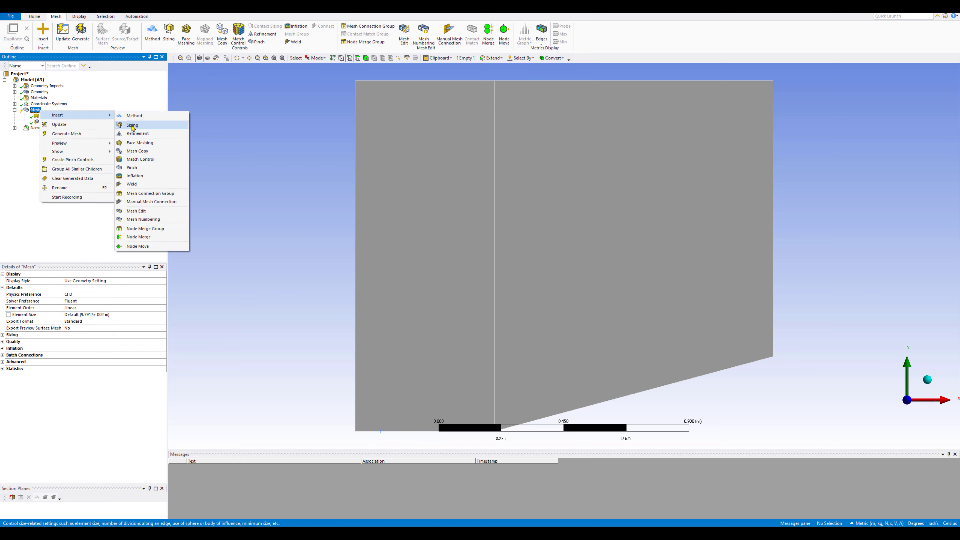
left_click(132, 126)
left_click(607, 400)
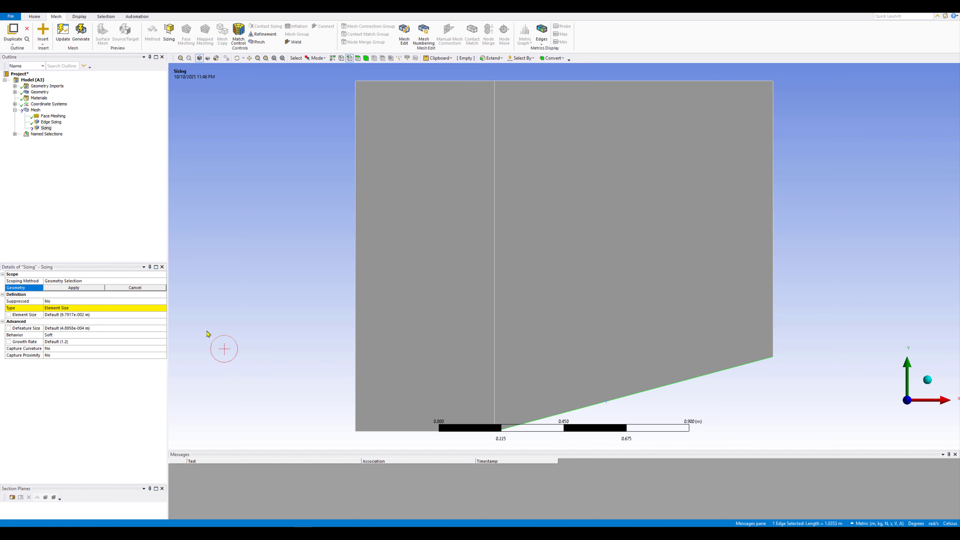
left_click(74, 287)
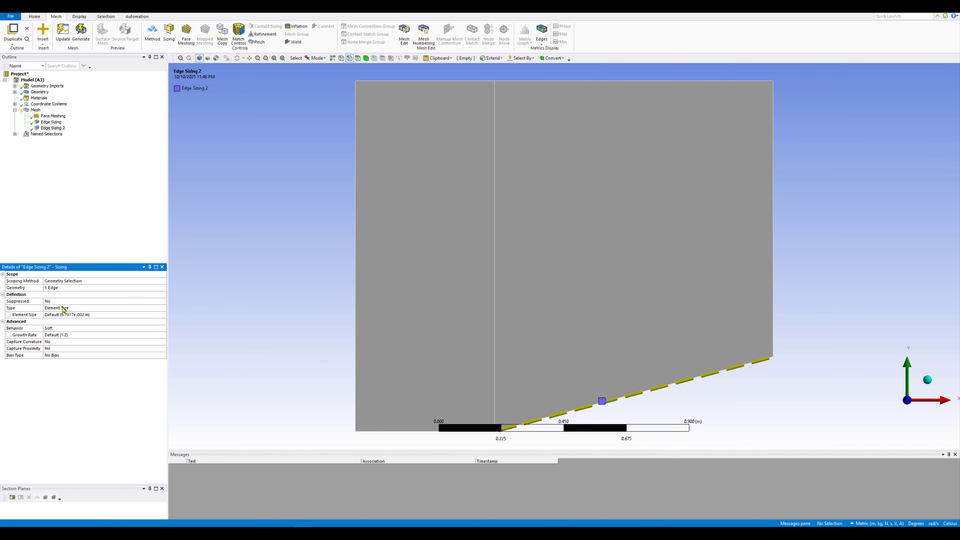
left_click(88, 316)
key("Return")
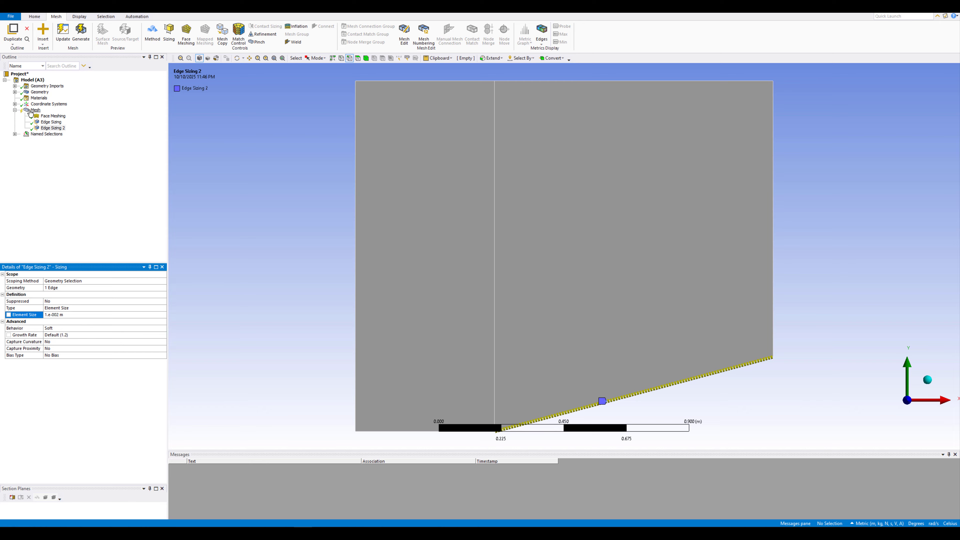
Add a third edge sizing of 0.01 m on the domain's left vertical edge, both top edges and right vertical edge
right_click(32, 110)
mouse_move(46, 117)
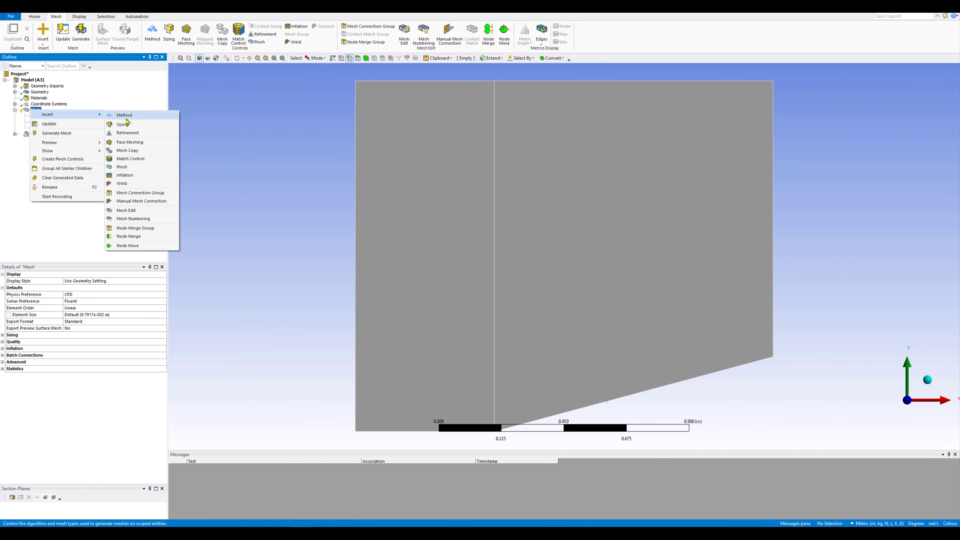
left_click(125, 124)
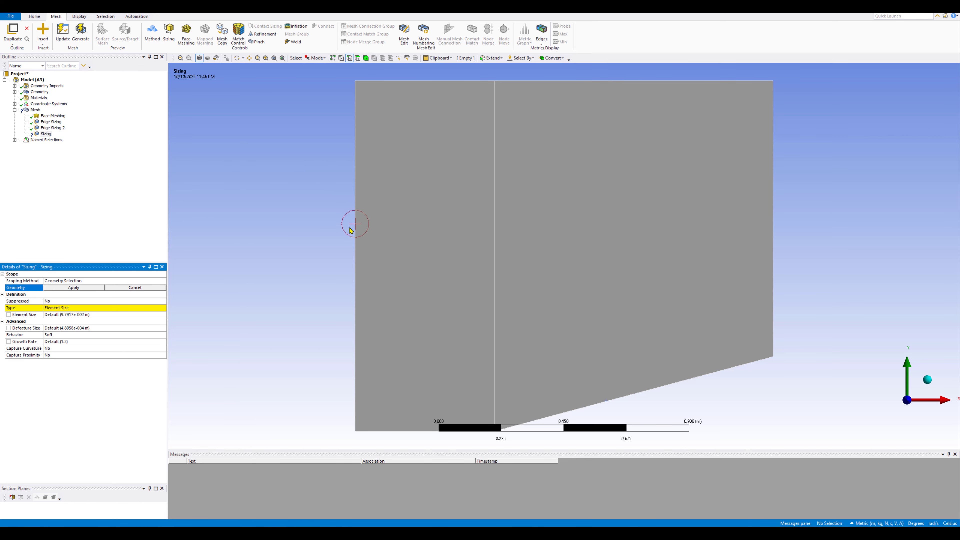
left_click(357, 226)
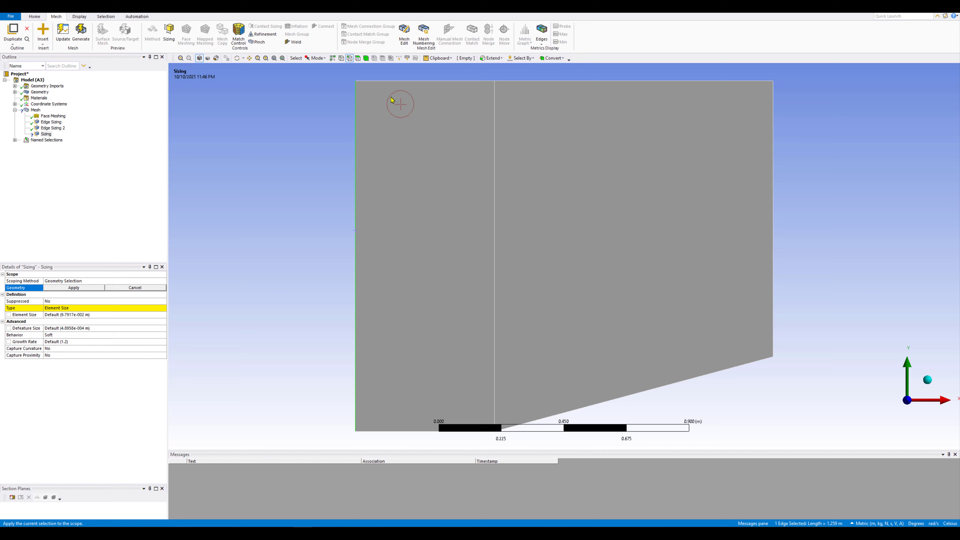
left_click(399, 82, "ctrl")
left_click(547, 87, "ctrl")
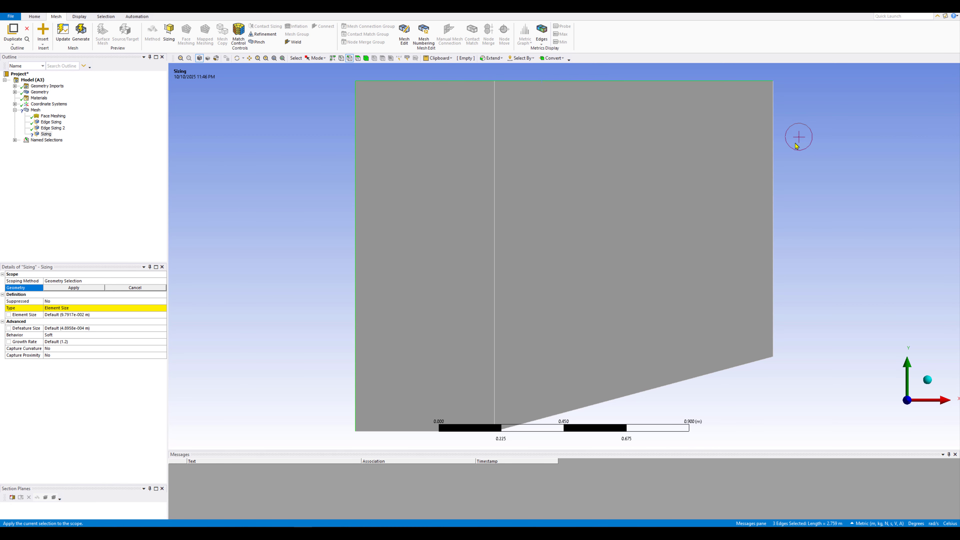
left_click(773, 155, "ctrl")
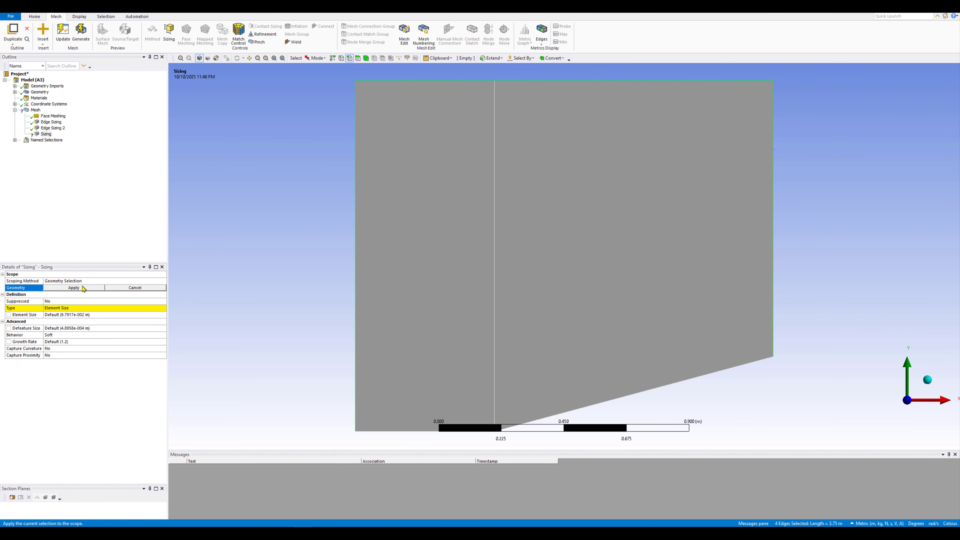
left_click(73, 287)
left_click(64, 314)
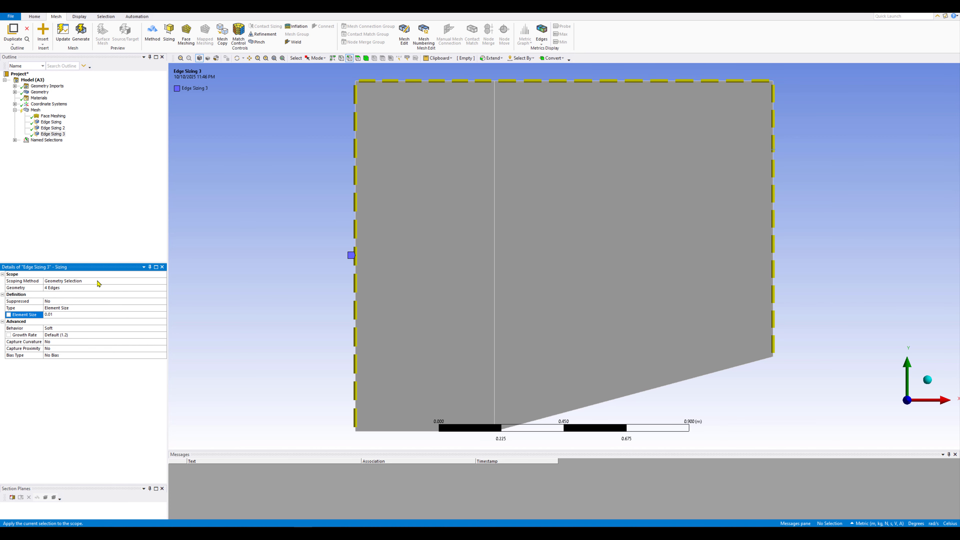
left_click(67, 409)
Check the first edge sizing and generate the mesh of the flow domain
left_click(52, 128)
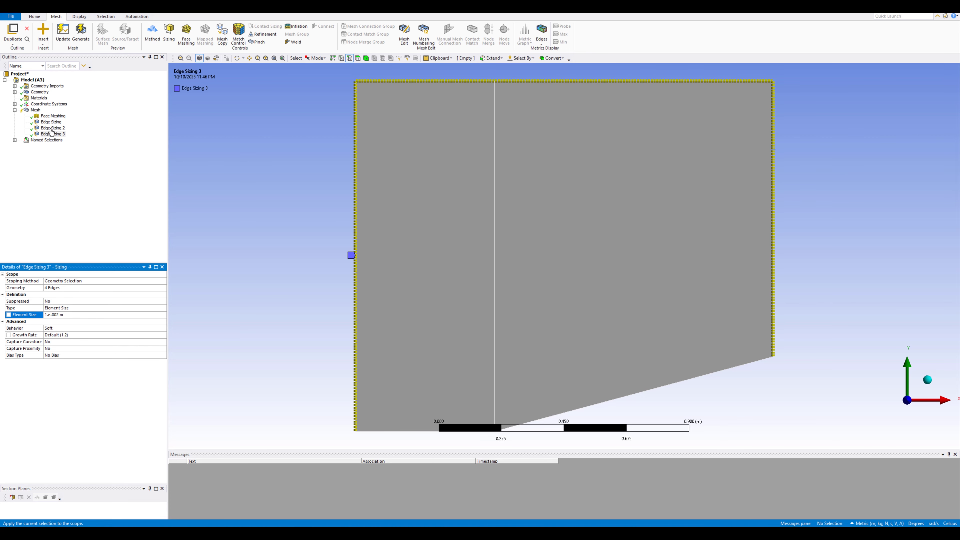
left_click(51, 122)
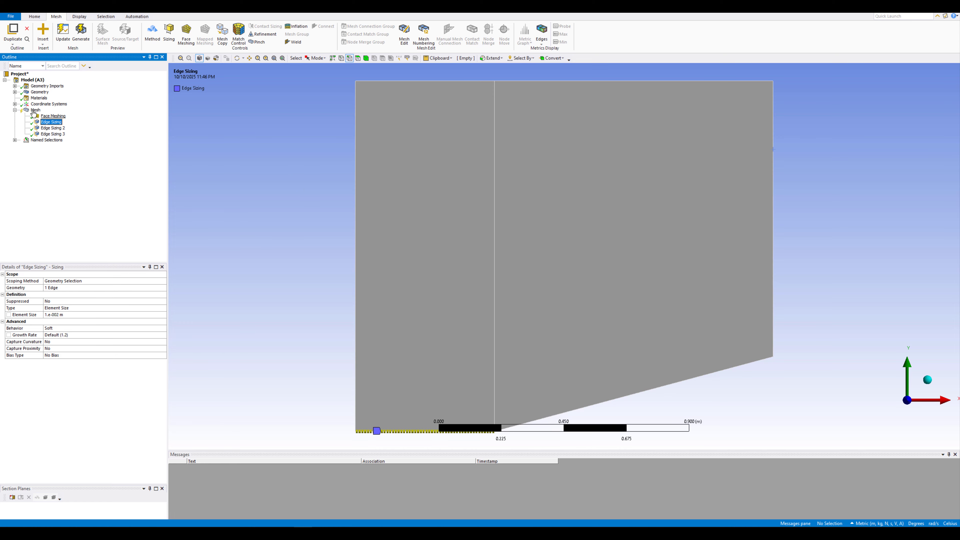
left_click(35, 111)
right_click(34, 113)
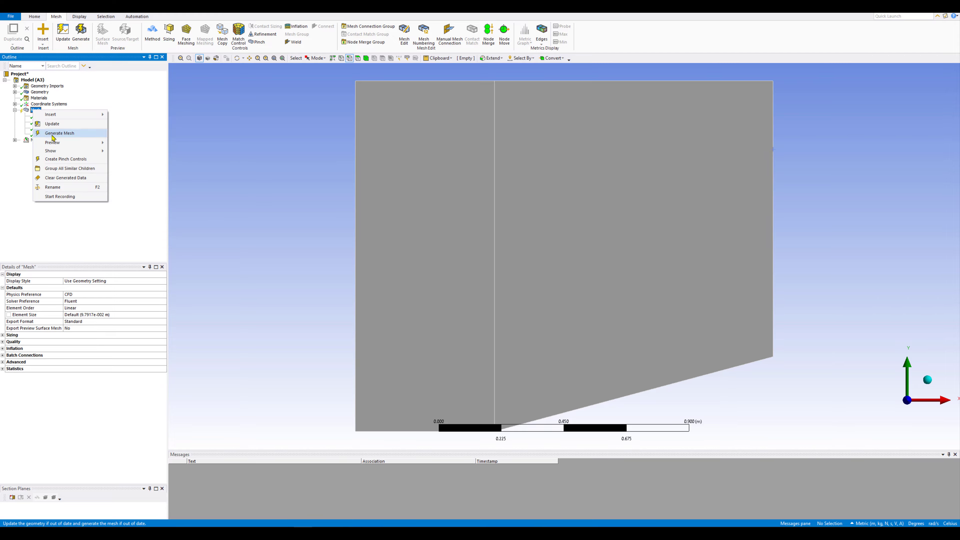
left_click(53, 133)
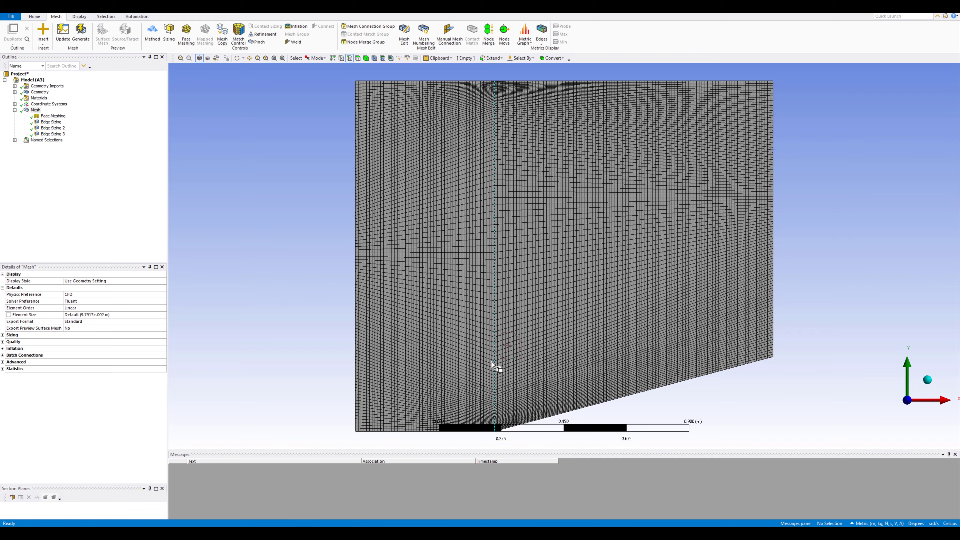
Inspect and update the wedge mesh for Fluent, then return to the Workbench project and save it
scroll(485, 378, "down", 1)
scroll(485, 378, "up", 5)
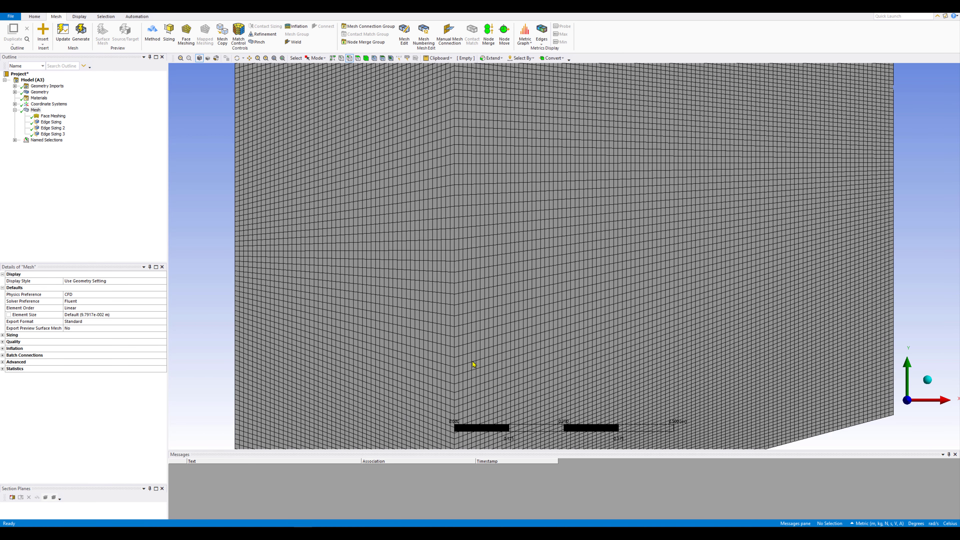
left_click(274, 58)
left_click(63, 32)
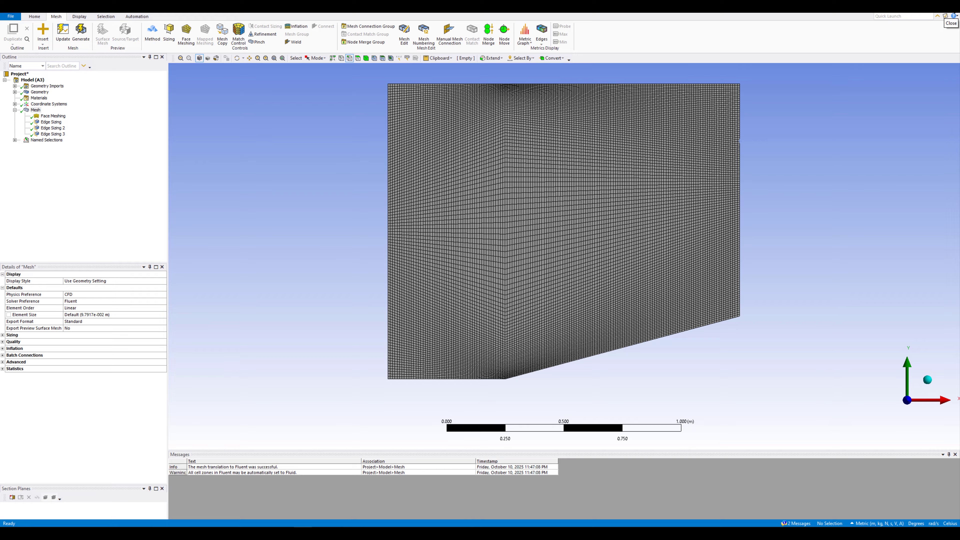
left_click(952, 7)
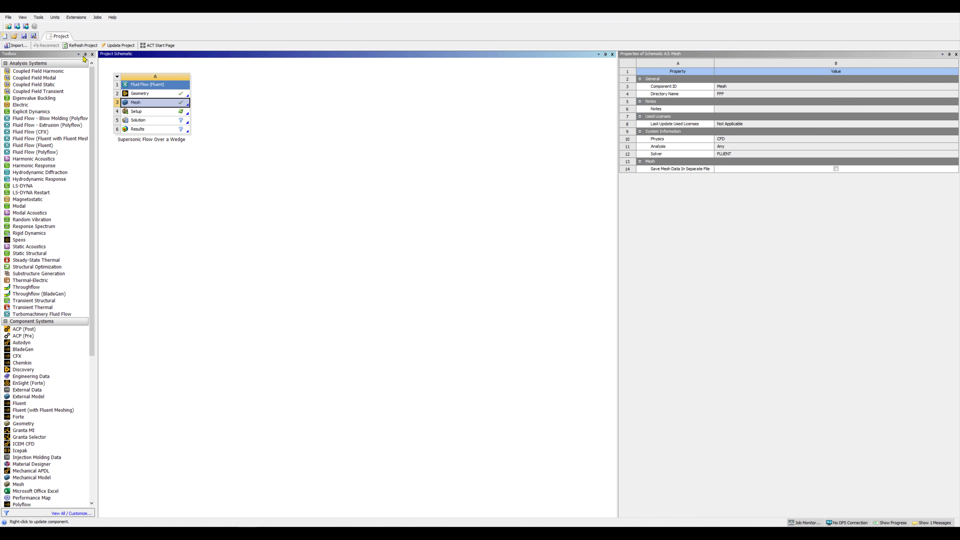
left_click(24, 36)
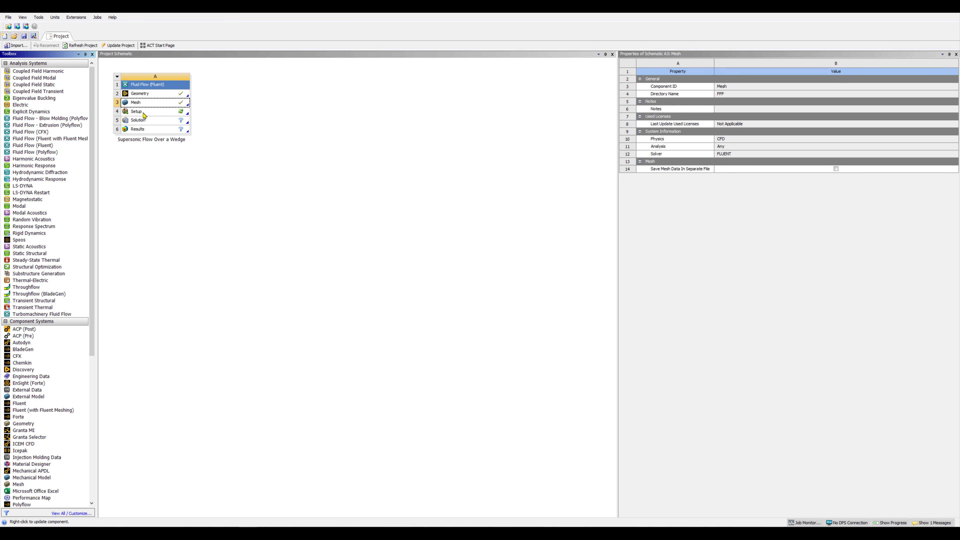
Launch Fluent from the project's Setup cell with double precision enabled and 4 solver processes
double_click(144, 114)
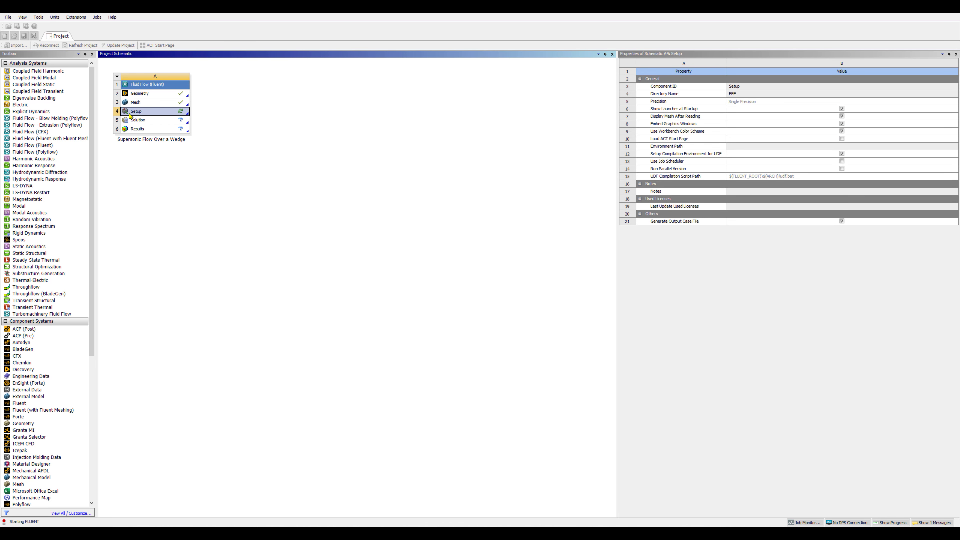
left_click_drag(447, 152, 365, 151)
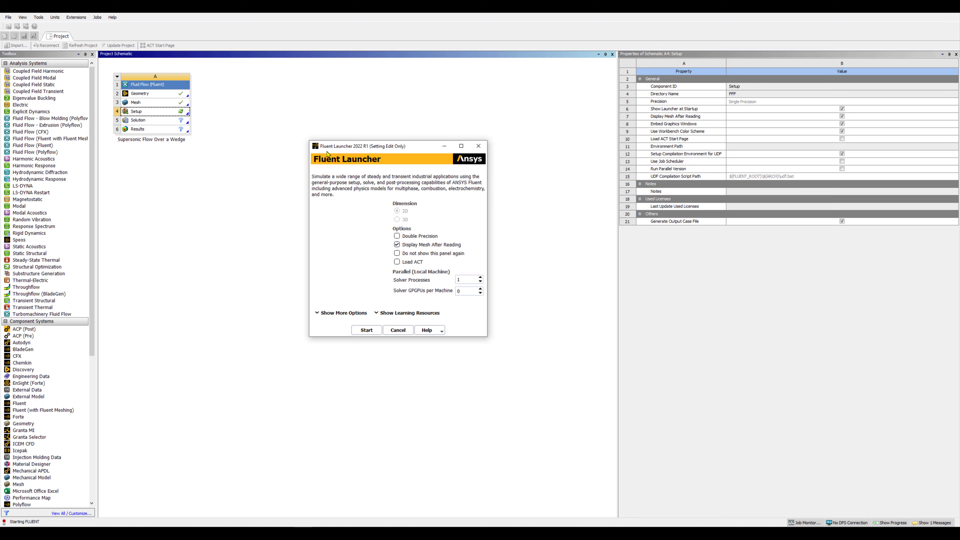
left_click(397, 236)
left_click(481, 277)
left_click(480, 278)
left_click(481, 278)
left_click(366, 330)
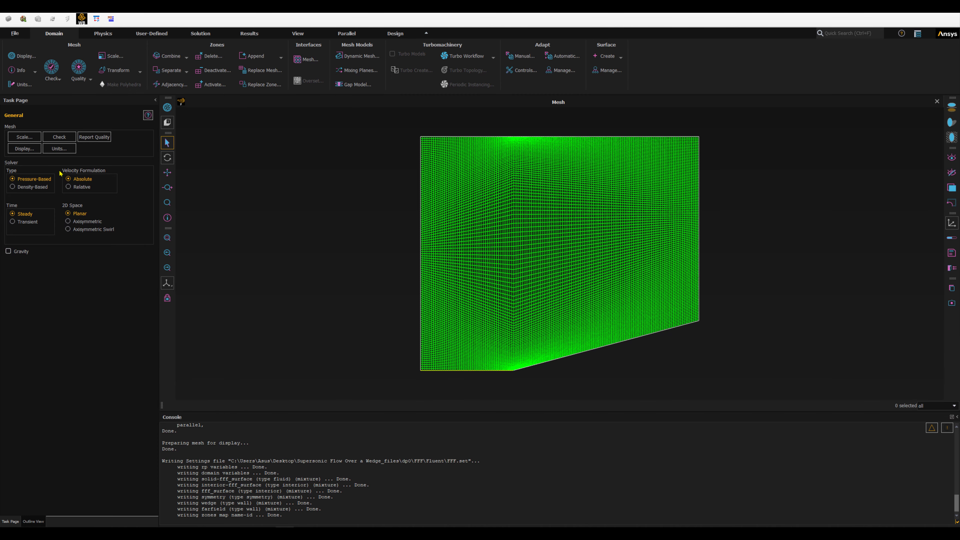
Set the general solver type to density-based
left_click(30, 522)
left_click(16, 521)
left_click(13, 187)
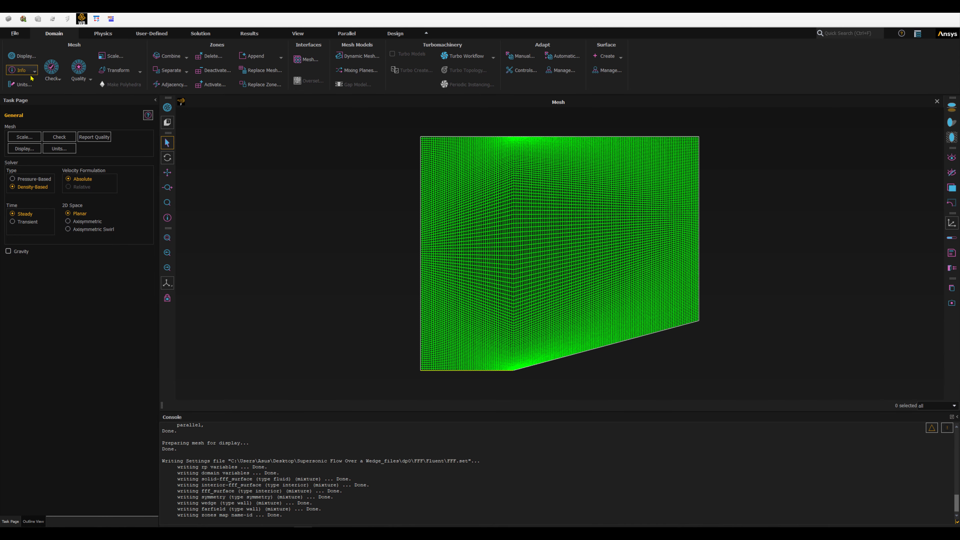
Report the mesh size and perform a mesh check, examining the minimum volume in the console
left_click(21, 83)
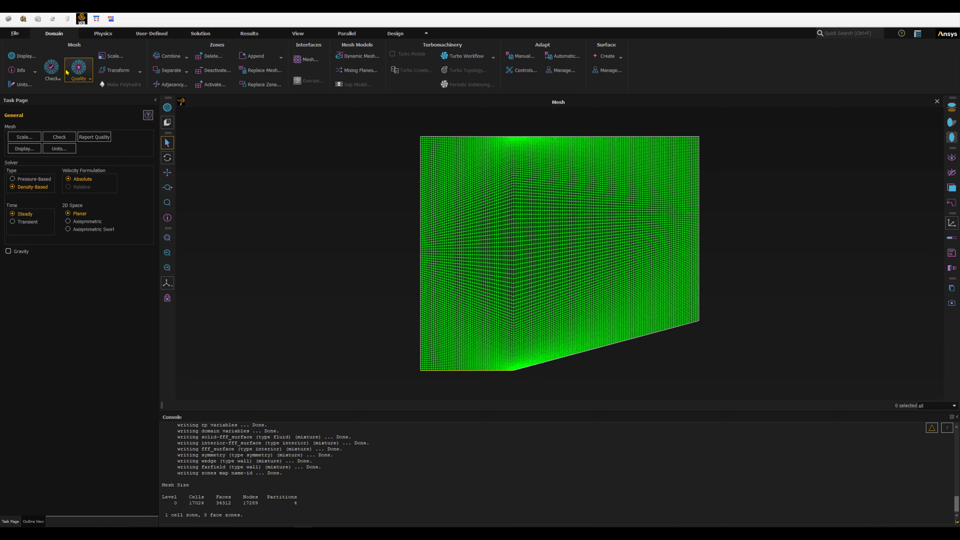
left_click(53, 74)
left_click(61, 88)
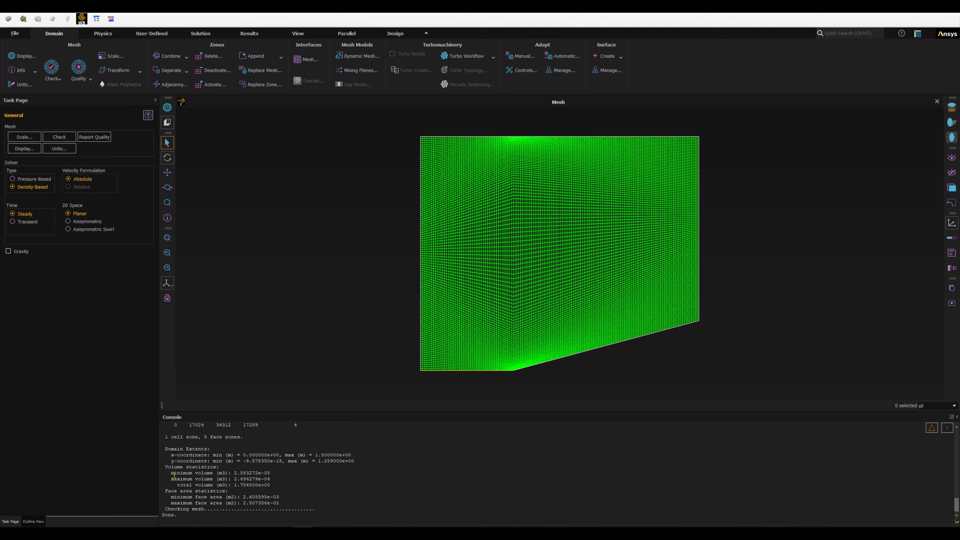
left_click_drag(174, 474, 247, 473)
left_click(210, 454)
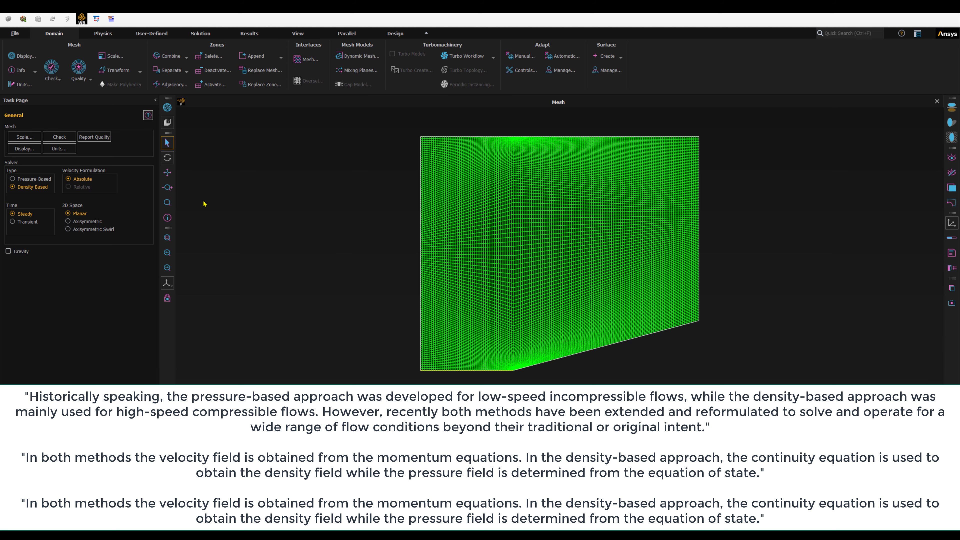
Set the viscous model to Inviscid
left_click(33, 522)
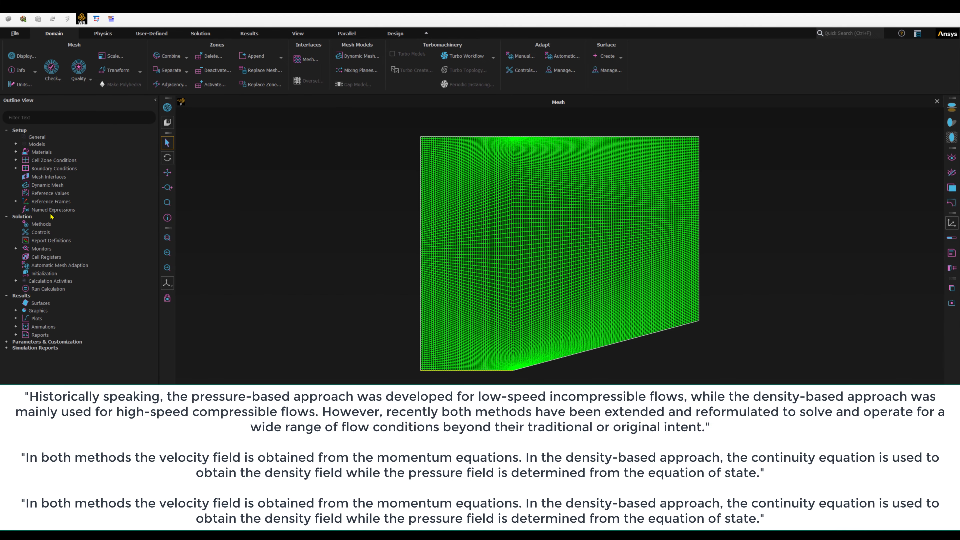
left_click(16, 145)
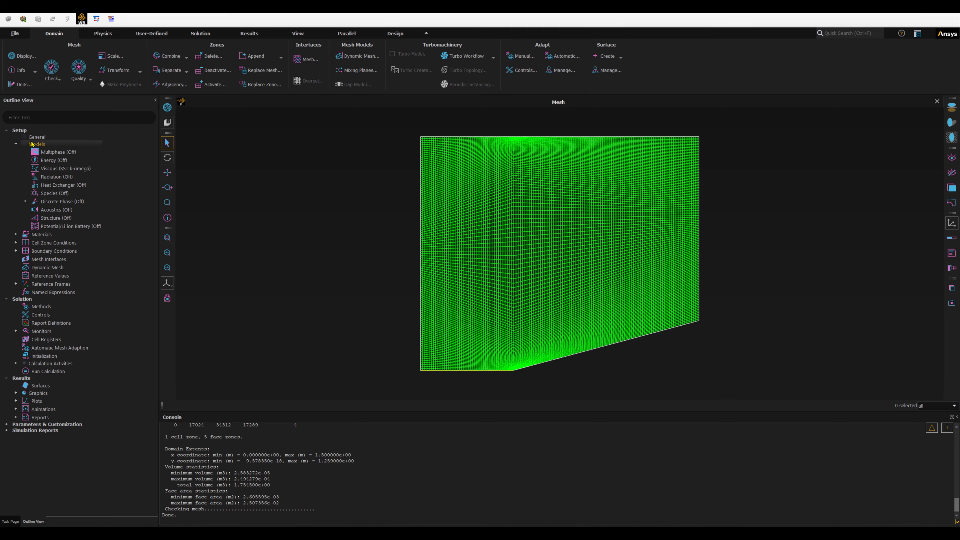
left_click(50, 170)
double_click(49, 170)
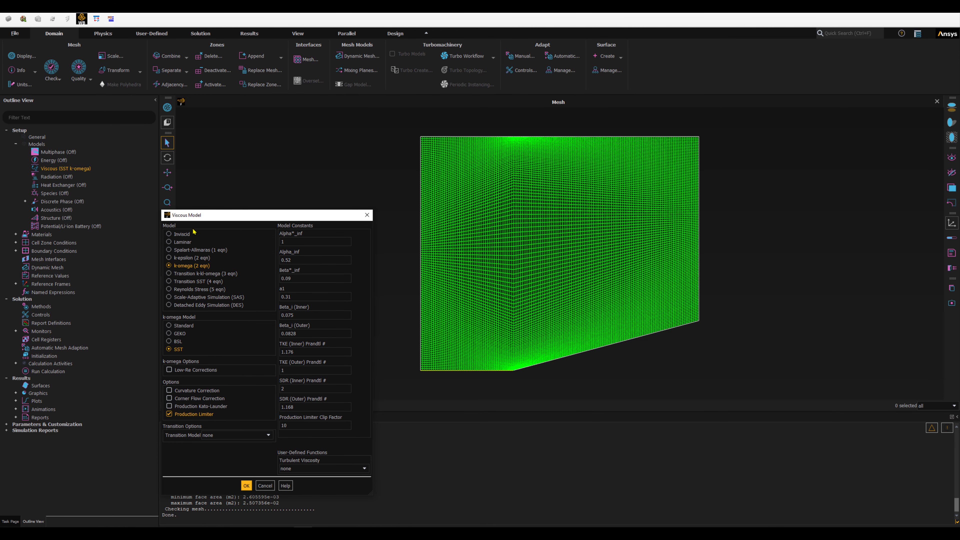
left_click(169, 234)
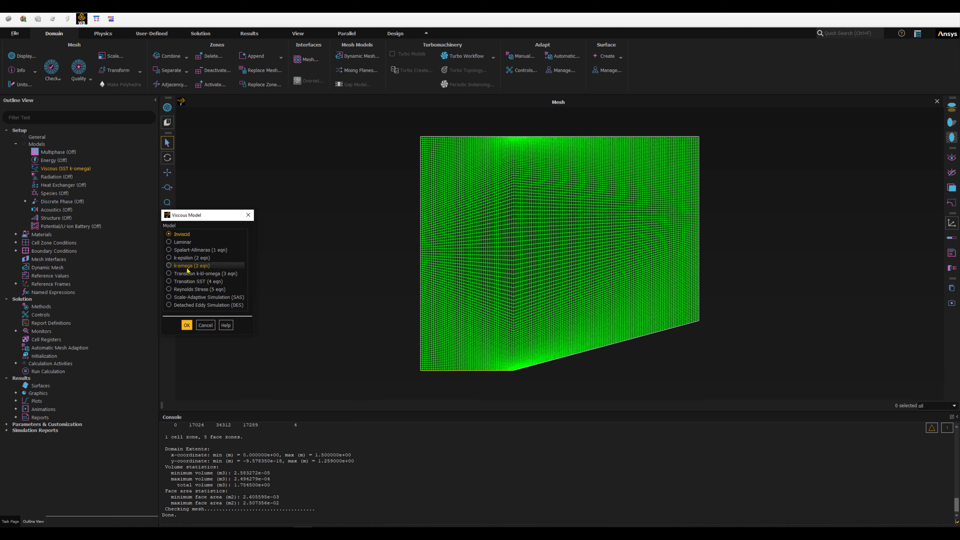
left_click(187, 325)
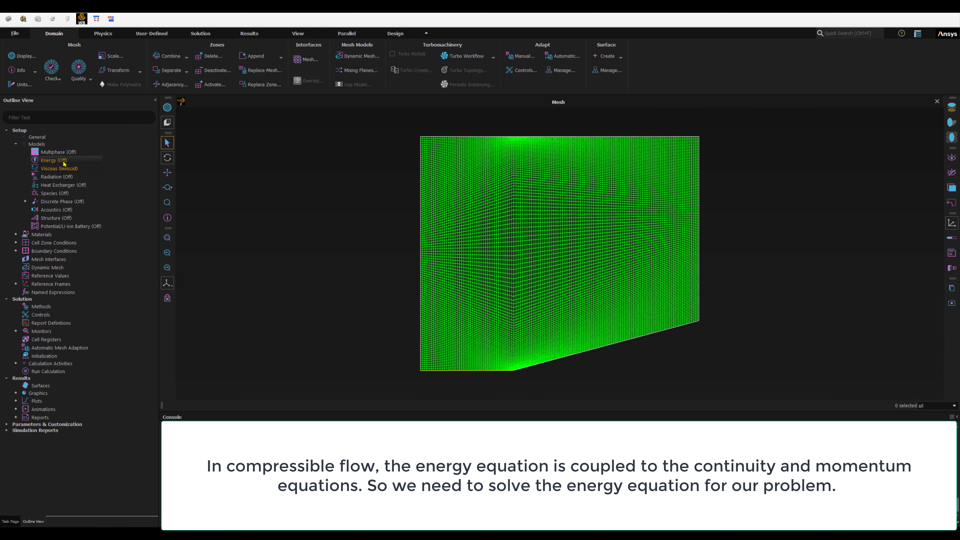
Enable the energy equation in the physical models
double_click(63, 163)
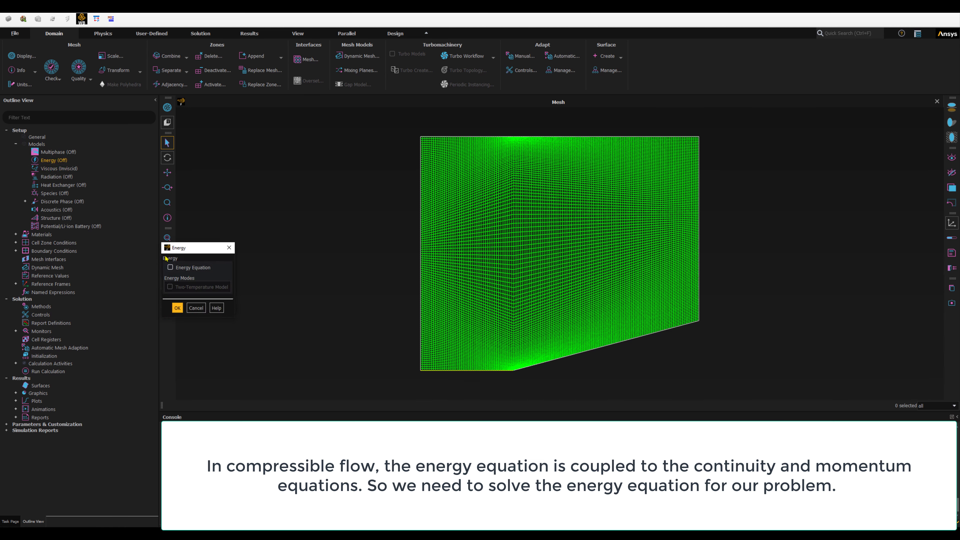
left_click(170, 268)
left_click(177, 308)
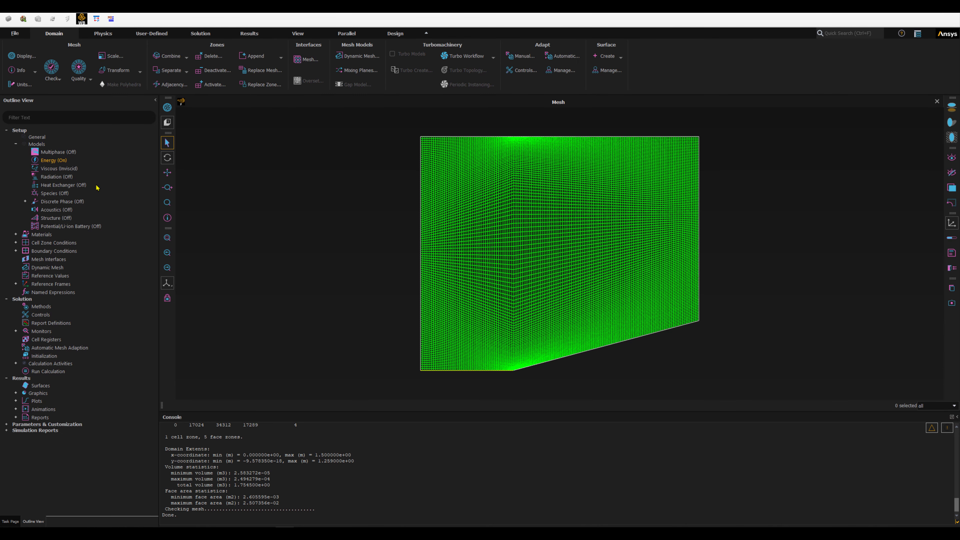
Set the density of the fluid material air to ideal-gas and apply the material change
left_click(15, 235)
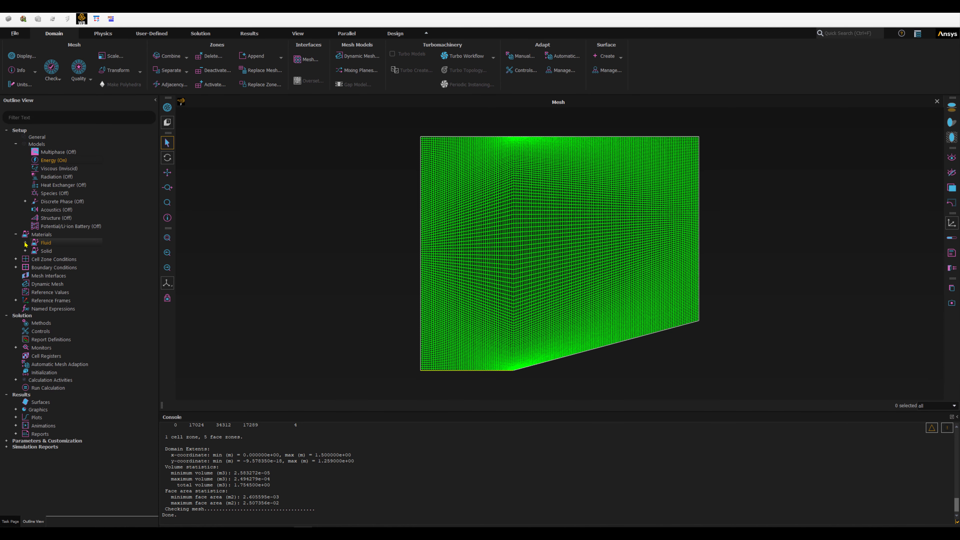
left_click(25, 244)
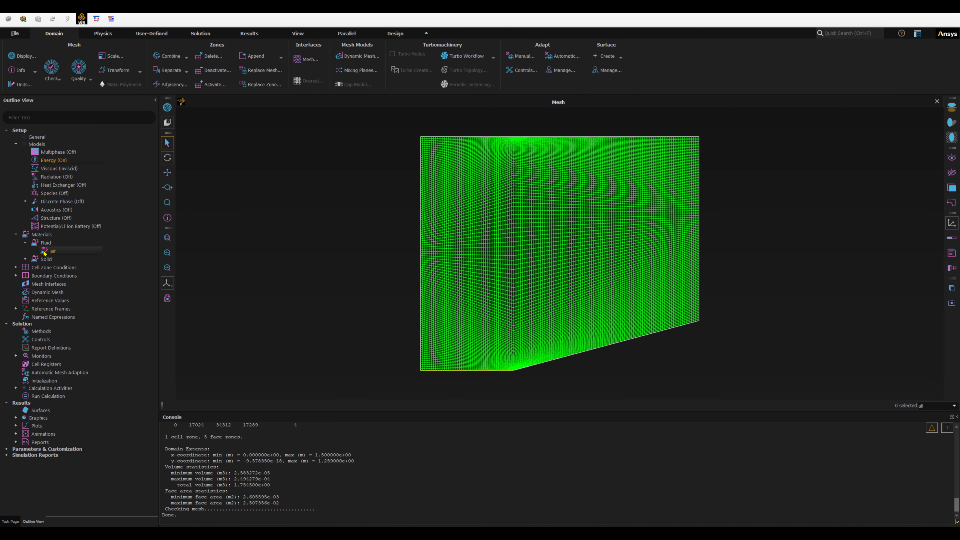
double_click(44, 252)
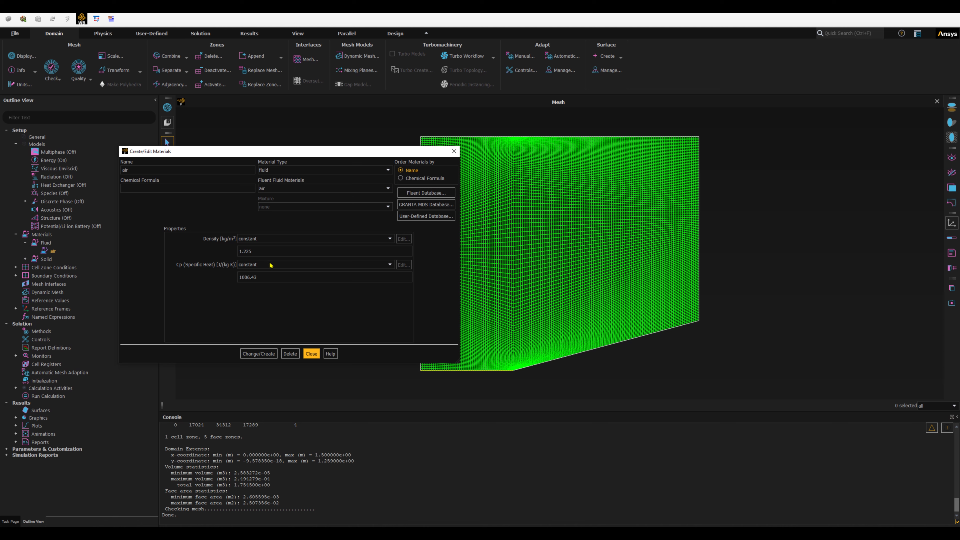
left_click(251, 252)
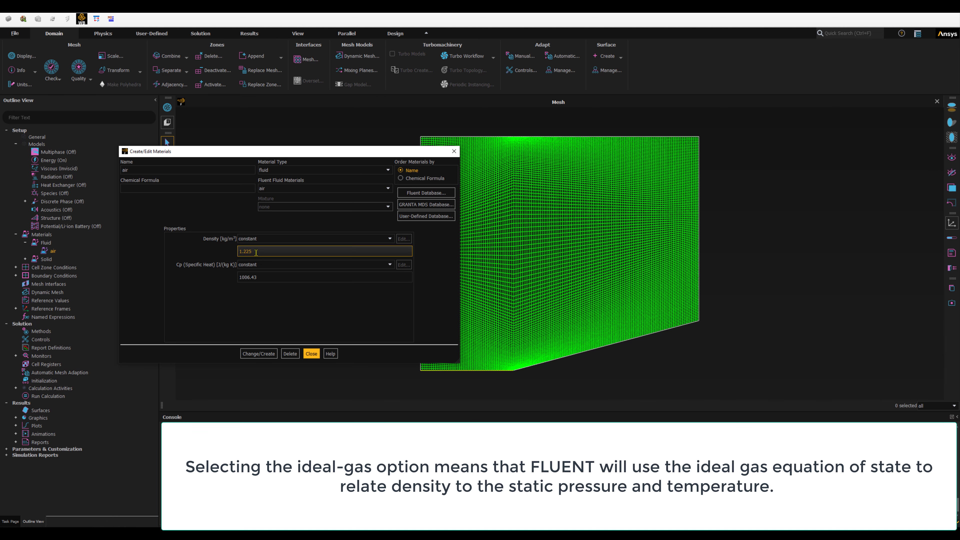
left_click(257, 239)
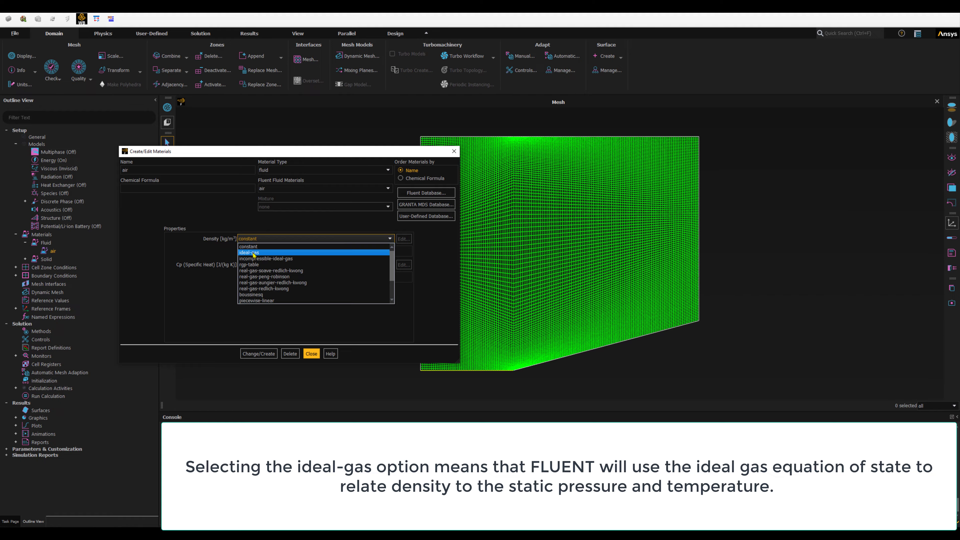
left_click(254, 253)
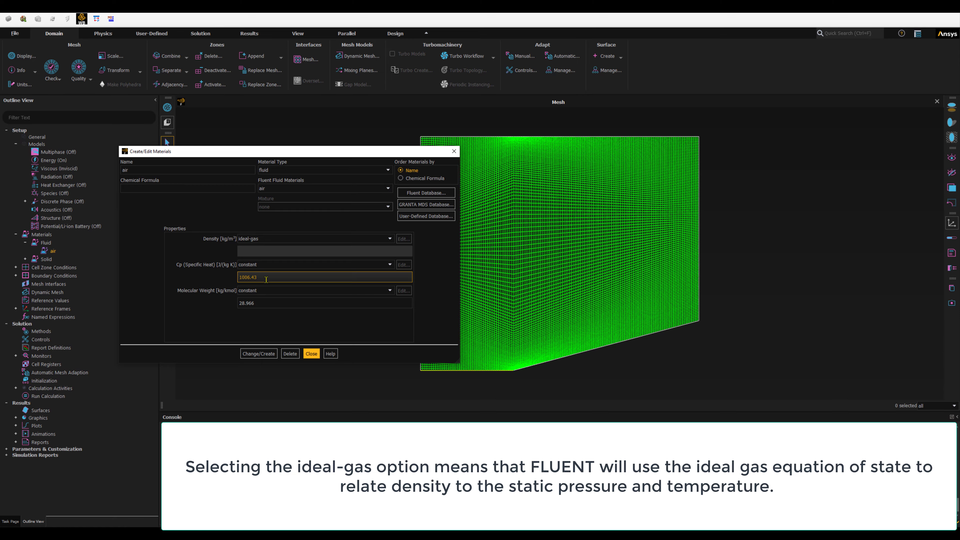
left_click_drag(267, 279, 248, 278)
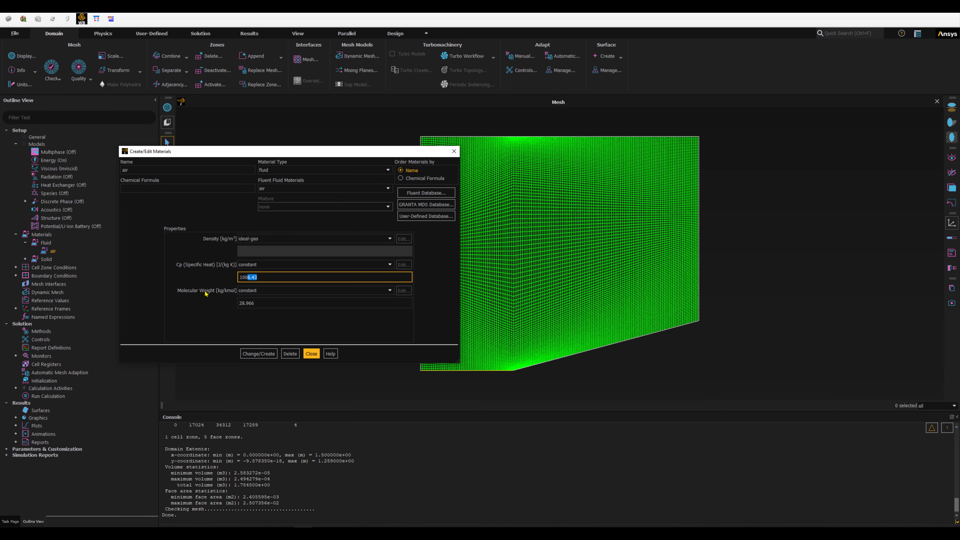
left_click(252, 355)
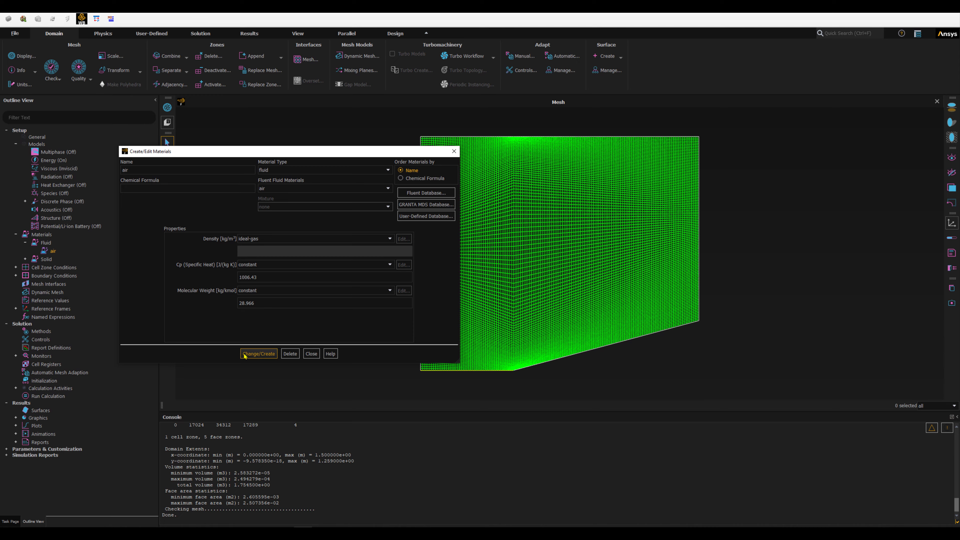
left_click(311, 353)
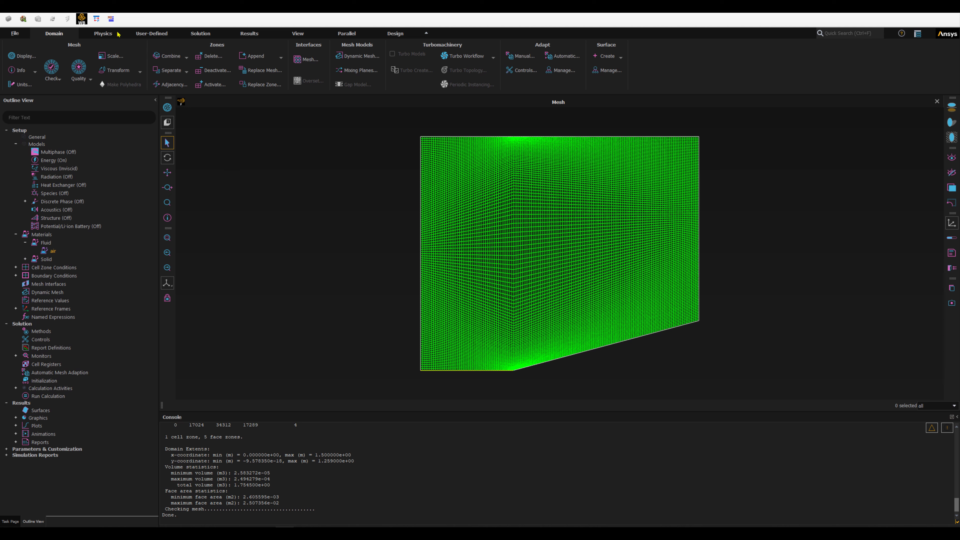
Set the operating pressure to 0 Pa in the operating conditions
left_click(102, 34)
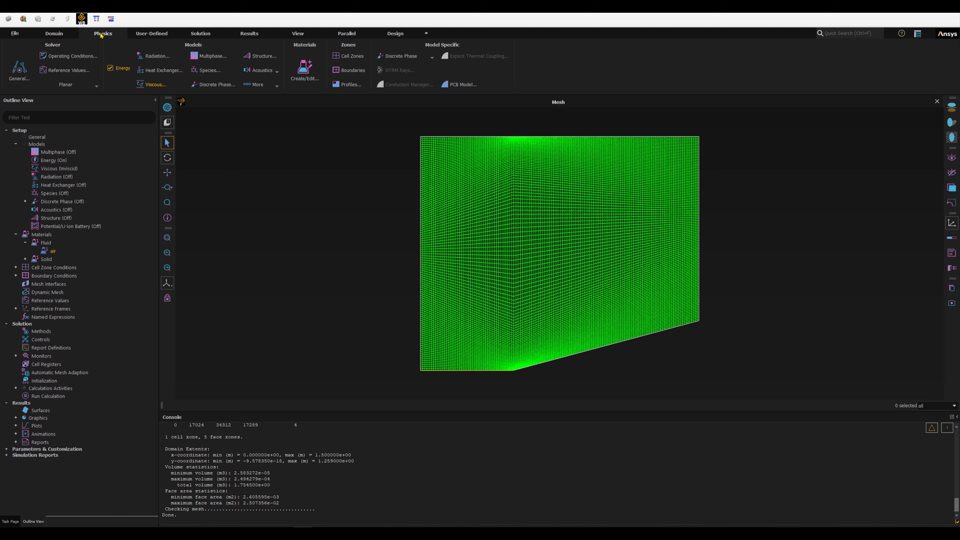
left_click(68, 56)
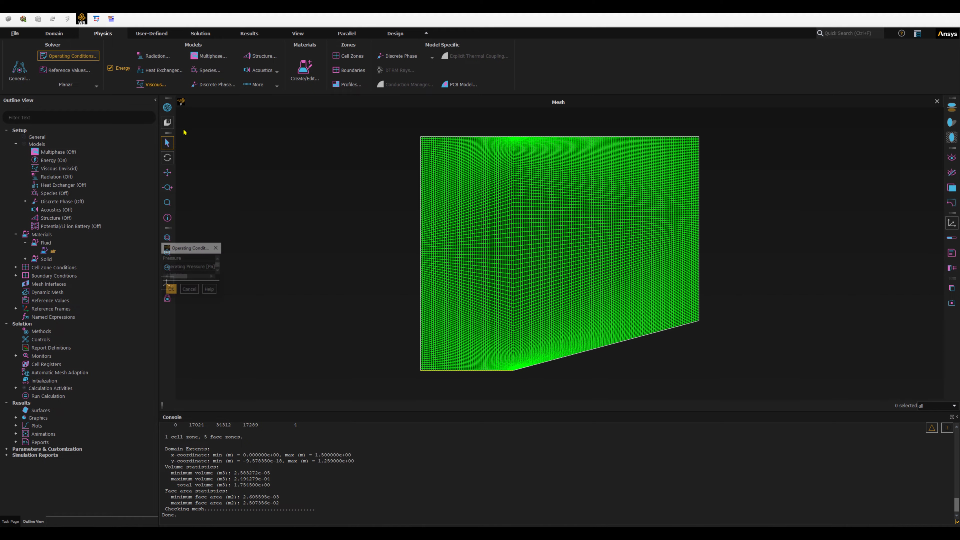
left_click_drag(211, 249, 219, 222)
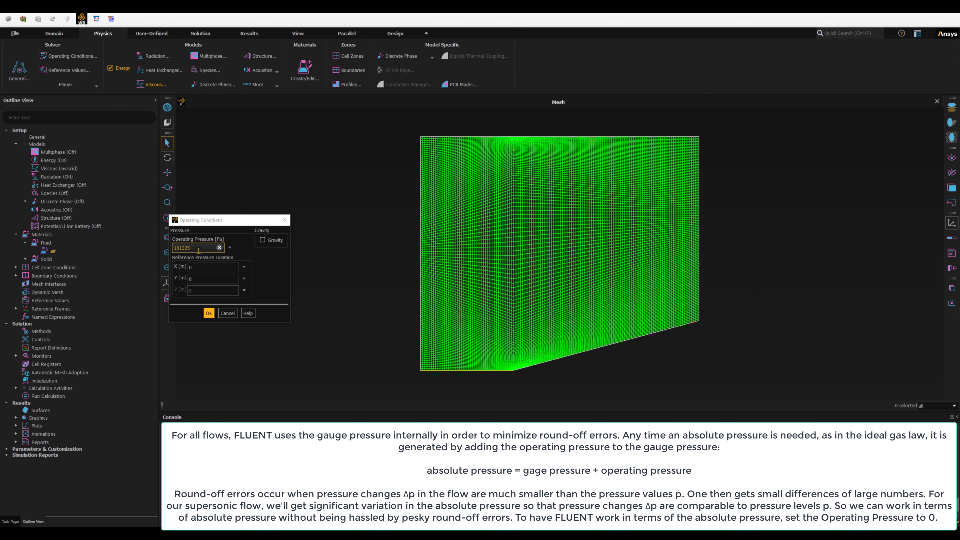
left_click_drag(200, 249, 145, 242)
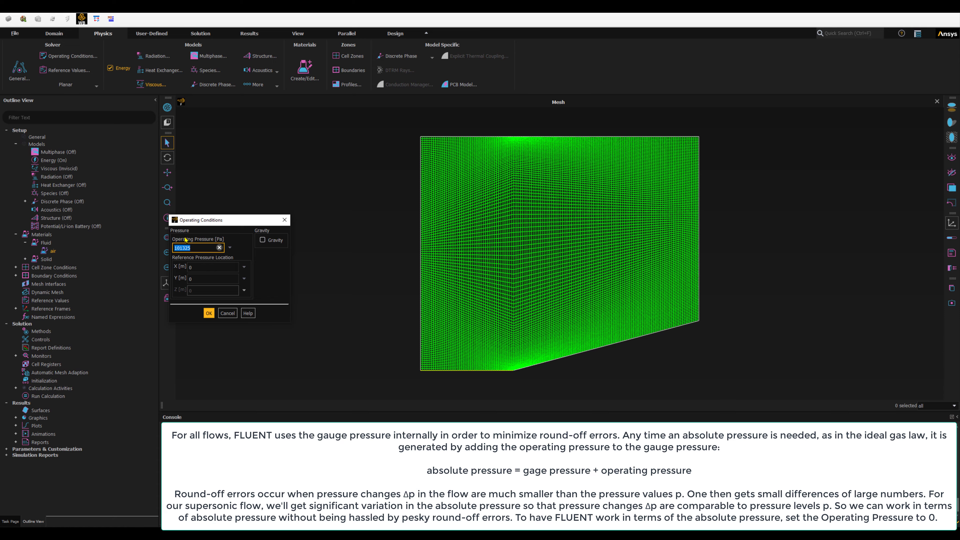
type("0")
left_click(209, 313)
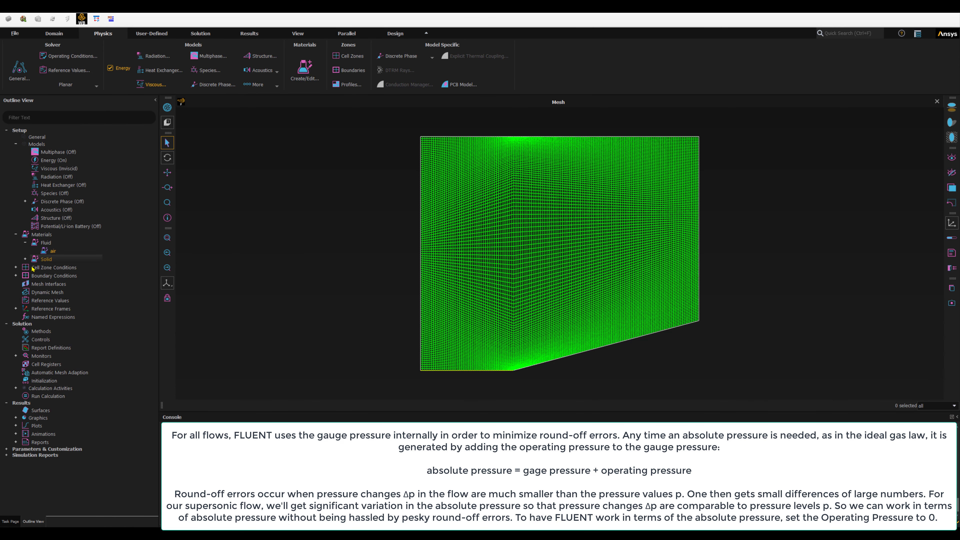
Check the material assigned to the solid-fff_surface fluid cell zone and close its settings
left_click(15, 267)
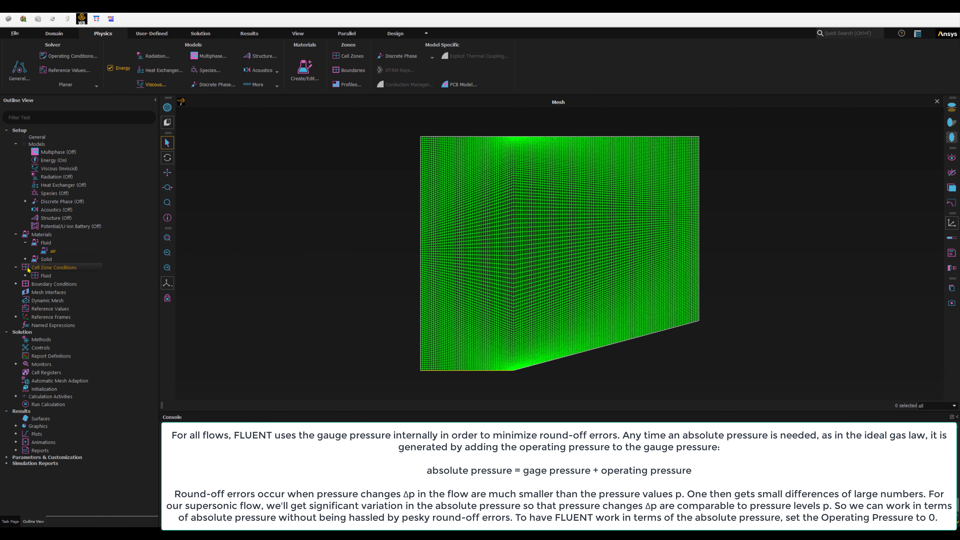
double_click(43, 276)
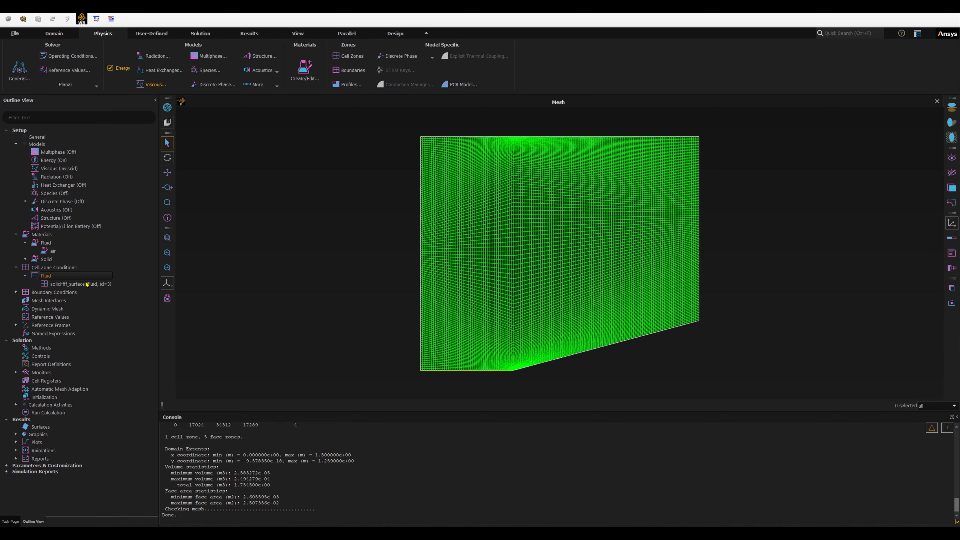
double_click(49, 284)
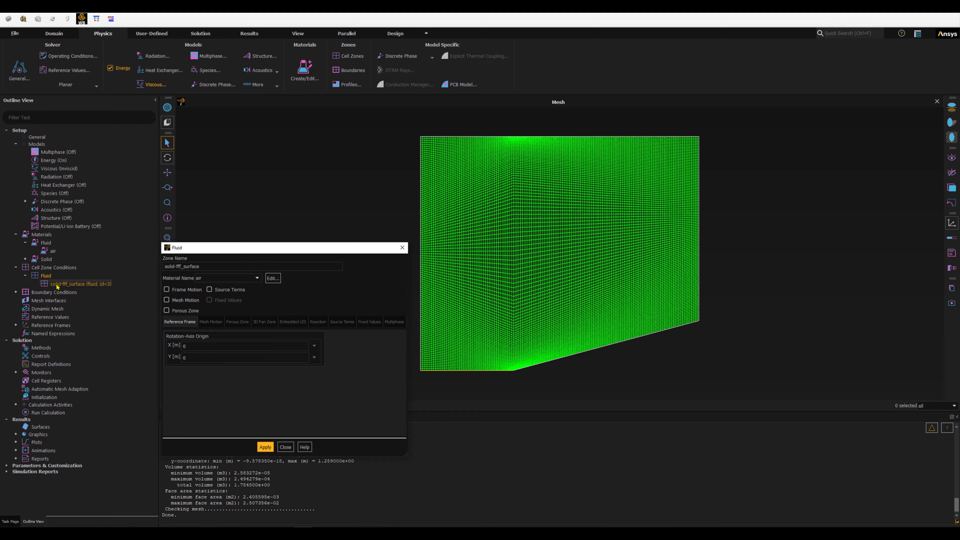
left_click(174, 266)
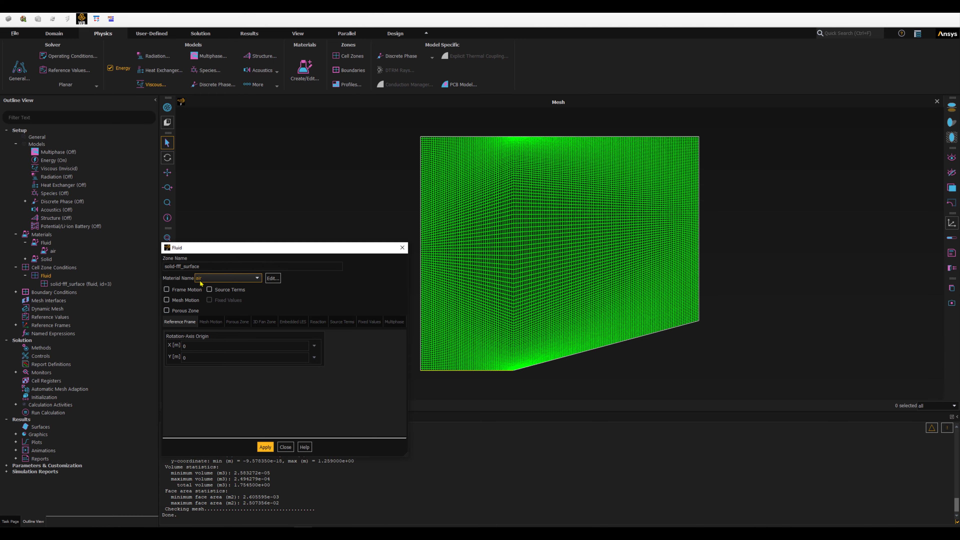
key("ctrl")
key("ctrl")
left_click(285, 447)
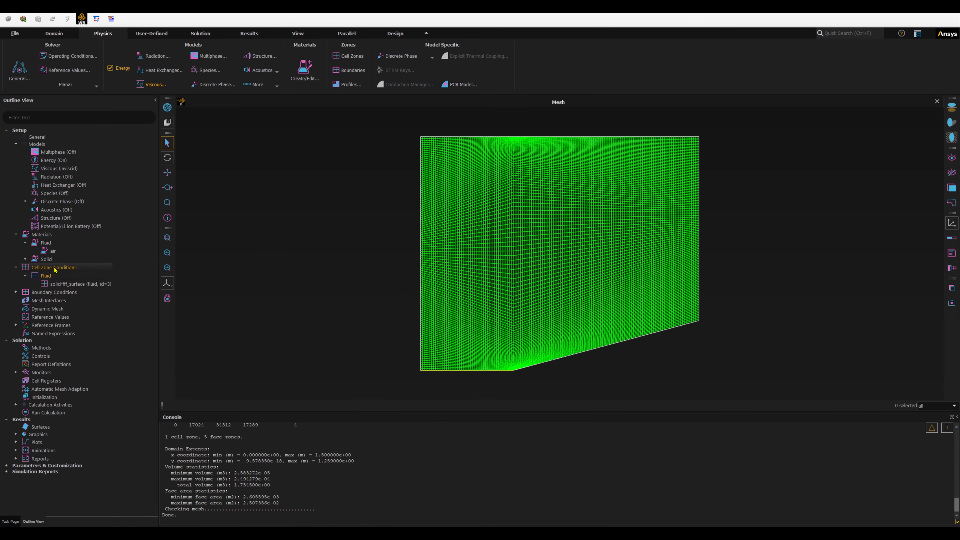
Inspect the zones listed in the Internal and Symmetry boundary condition groups
left_click(16, 292)
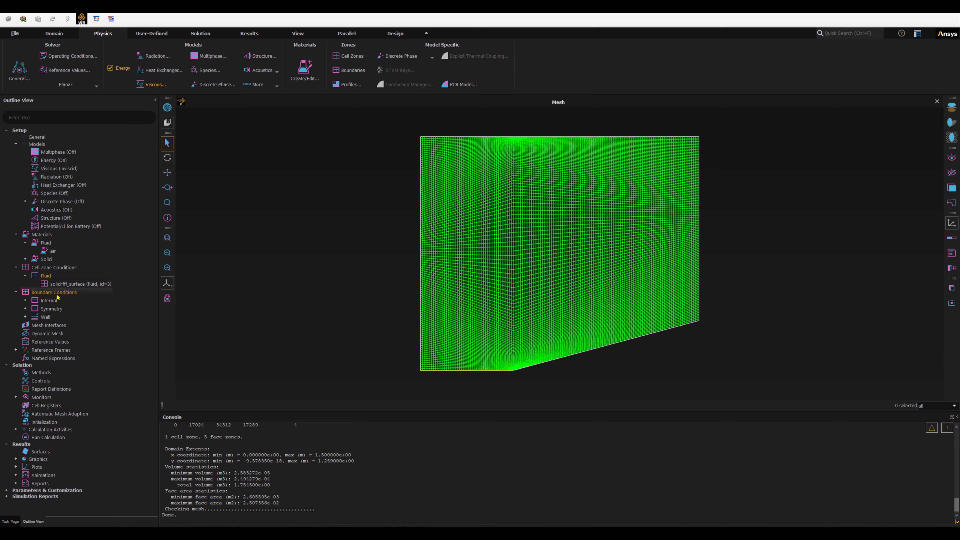
left_click(25, 301)
left_click(26, 301)
left_click(25, 308)
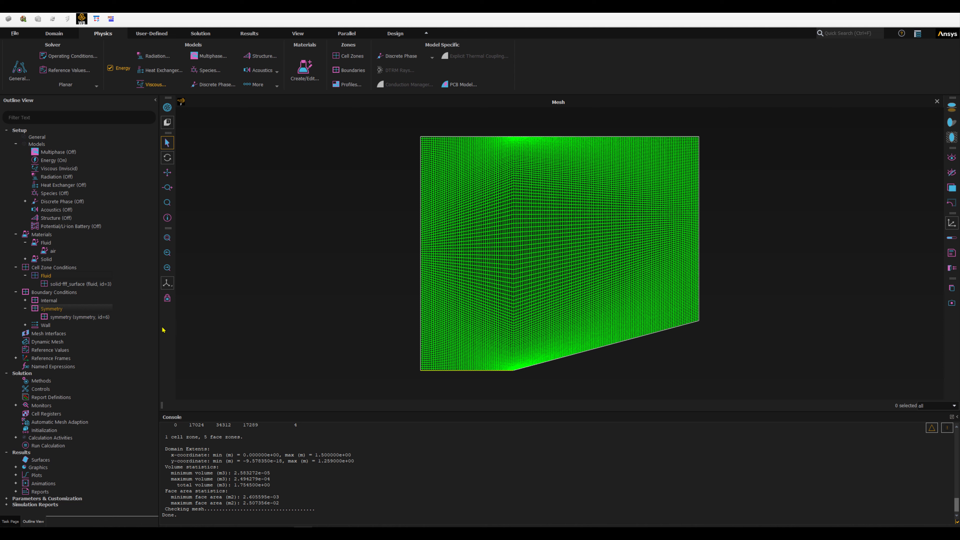
key("ctrl")
key("ctrl")
Change the boundary type of the farfield wall zone to pressure-far-field
left_click(26, 325)
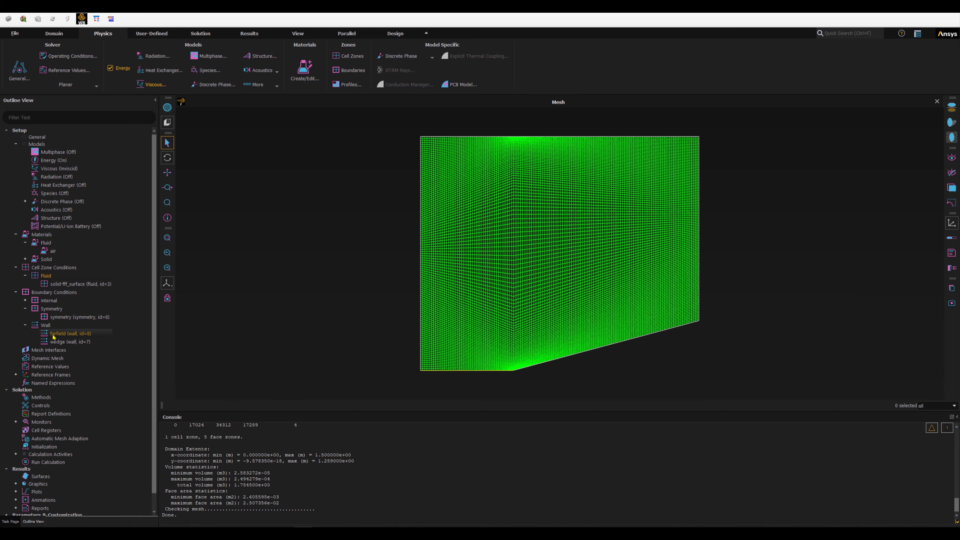
left_click(57, 335)
right_click(66, 336)
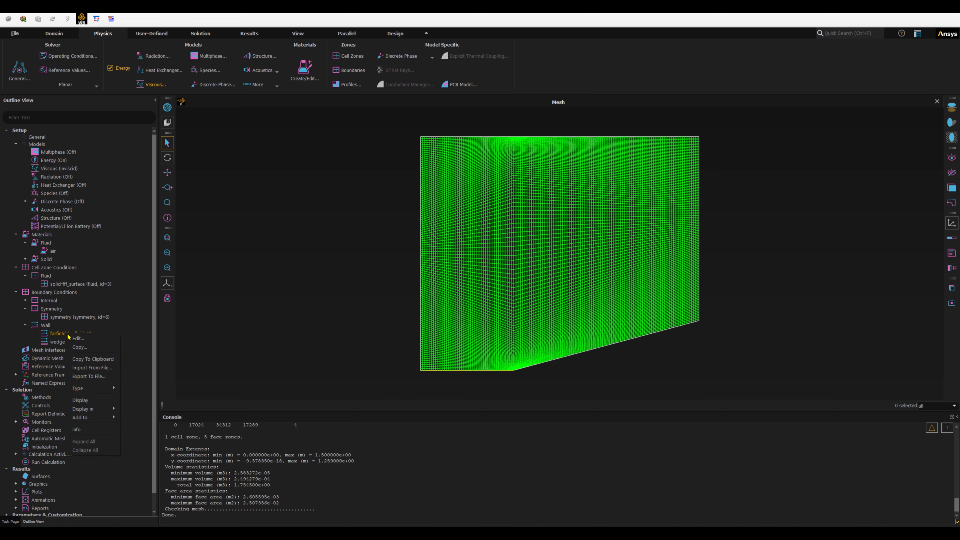
mouse_move(86, 395)
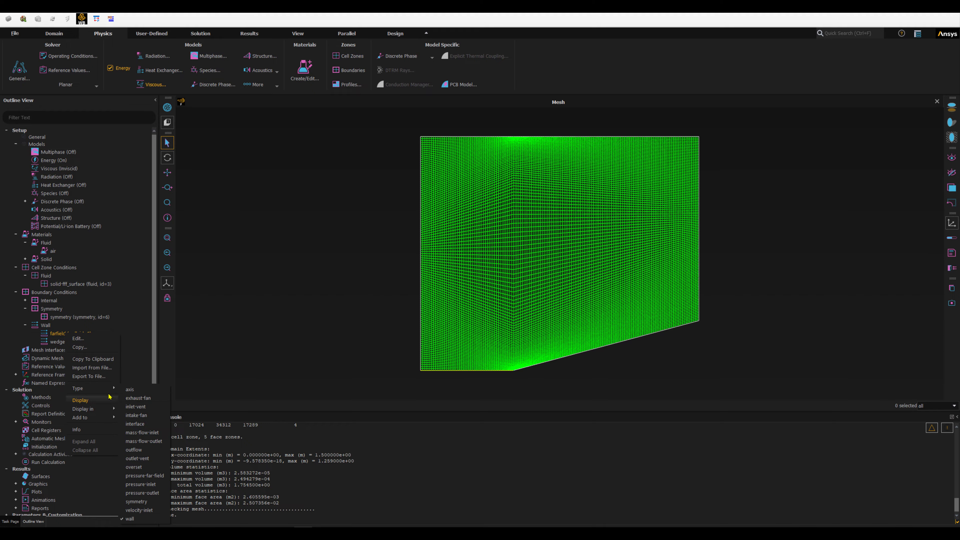
left_click(136, 476)
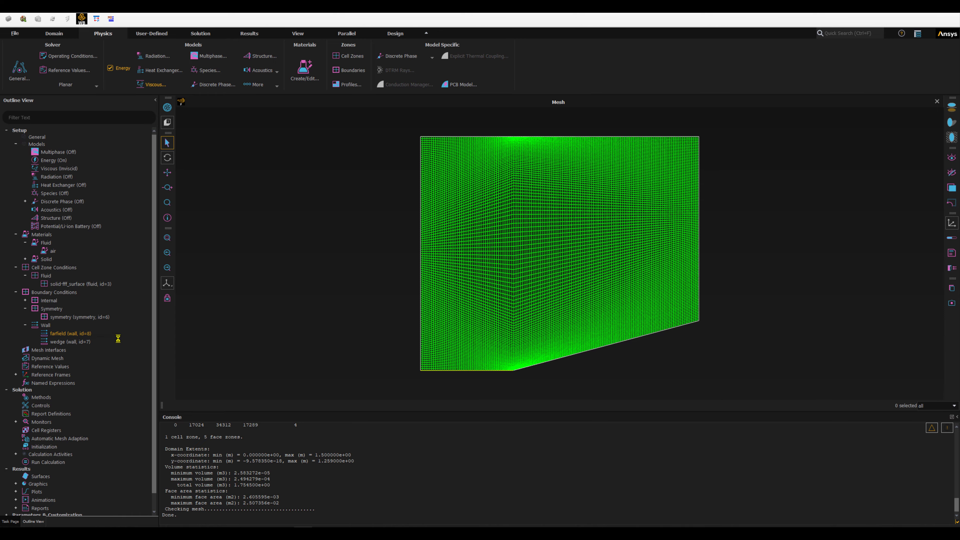
Set the farfield gauge pressure to 101325 Pa and the Mach number to 3
left_click_drag(245, 252, 246, 183)
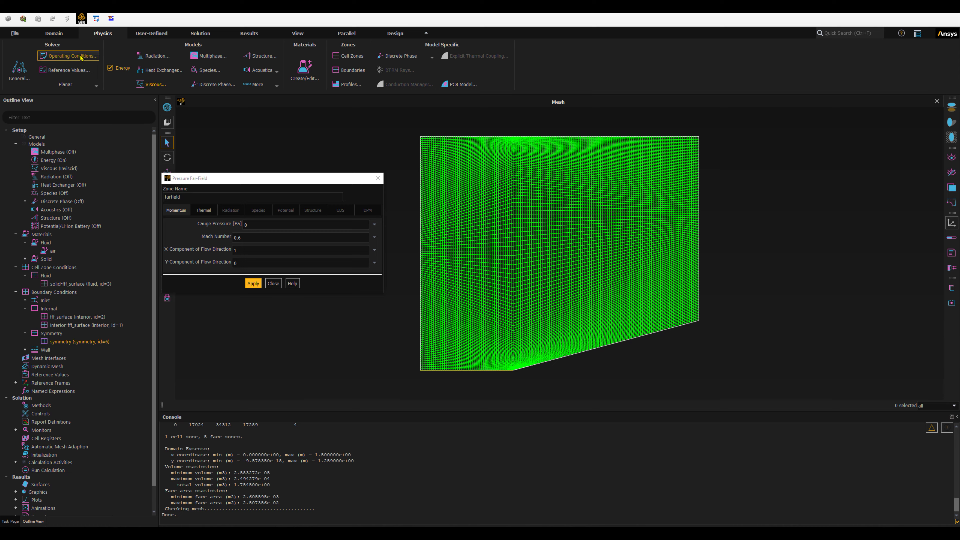
left_click(257, 224)
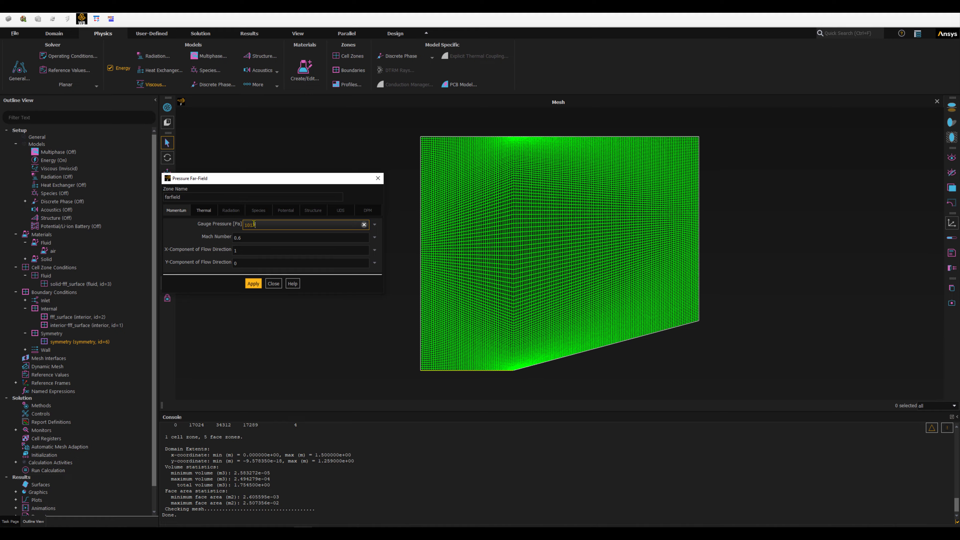
type("325")
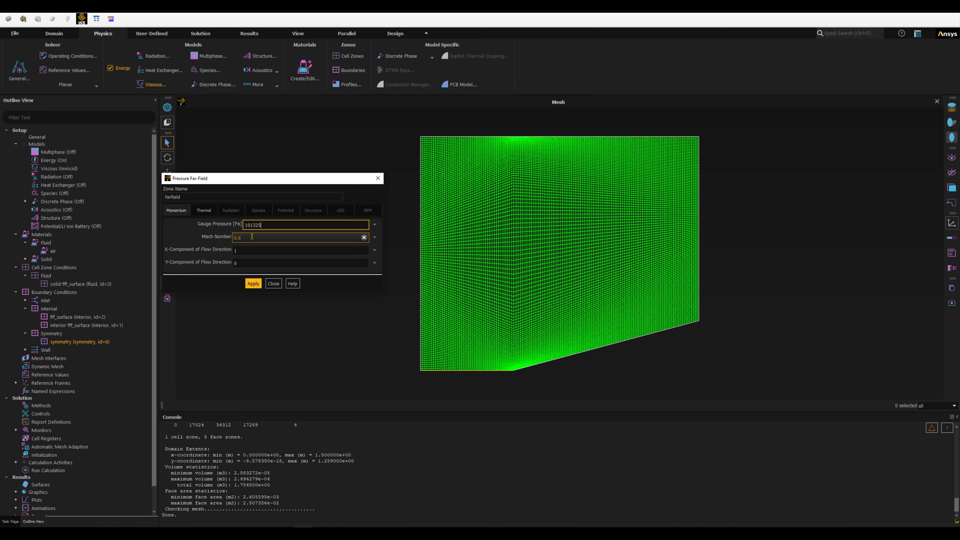
left_click_drag(250, 237, 221, 237)
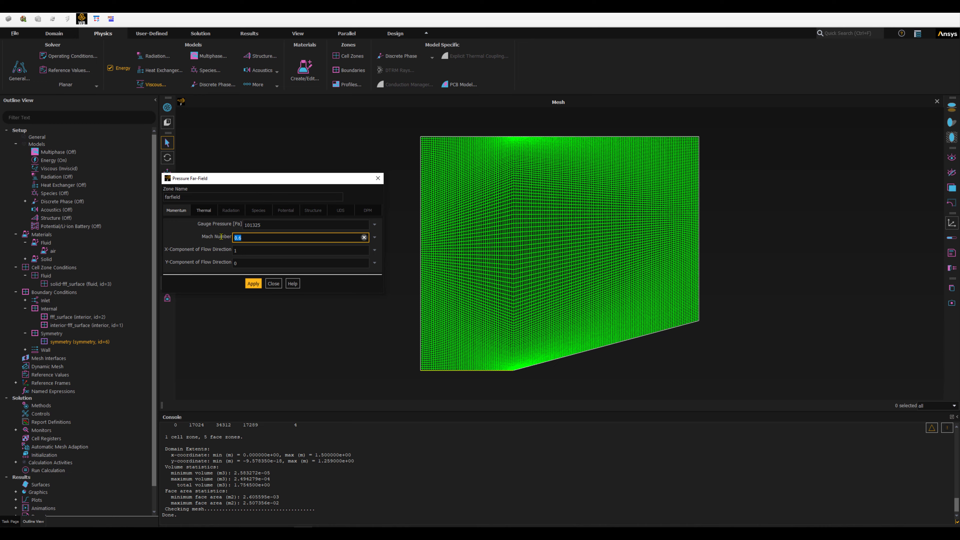
type("3")
double_click(235, 251)
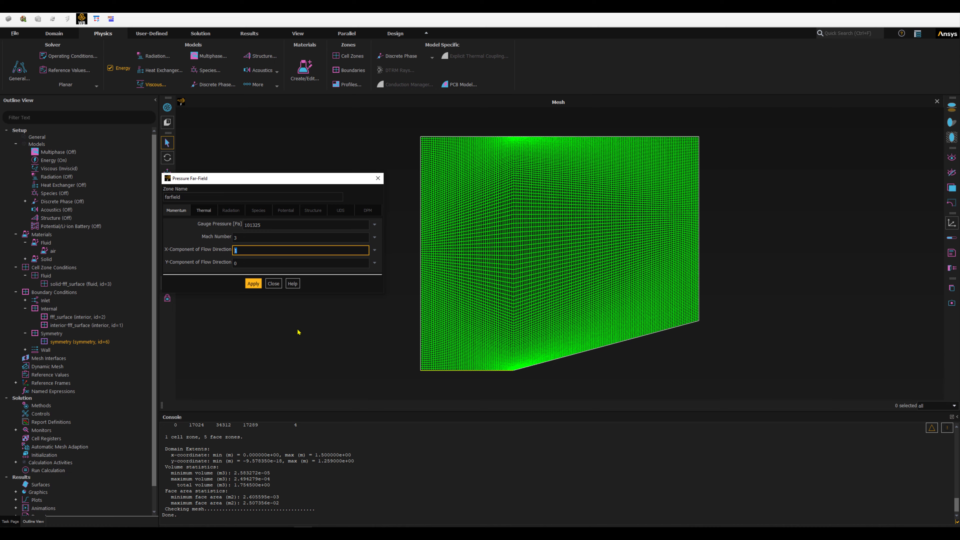
Keep the farfield temperature at 300 K after checking it against the reference diagram, and apply the boundary settings
left_click(204, 211)
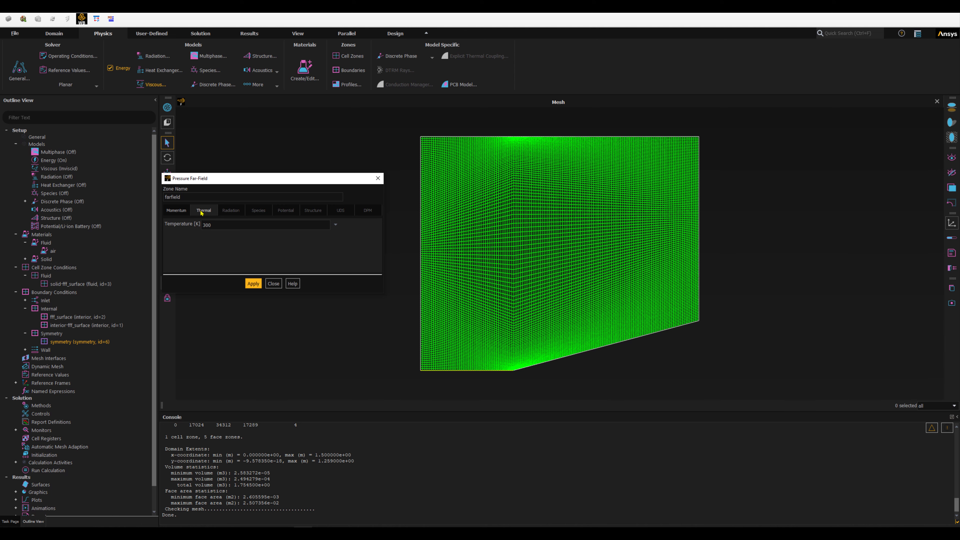
left_click(209, 224)
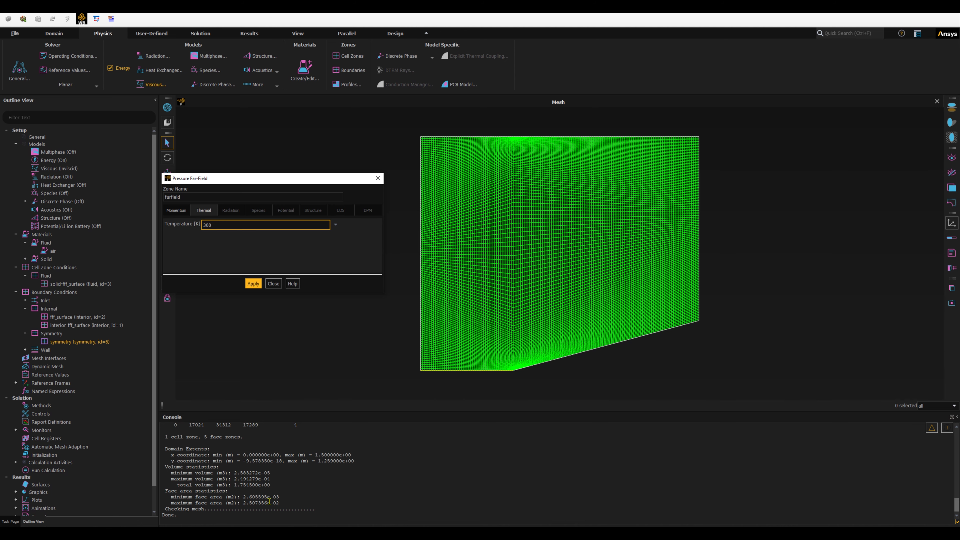
key("alt+Tab")
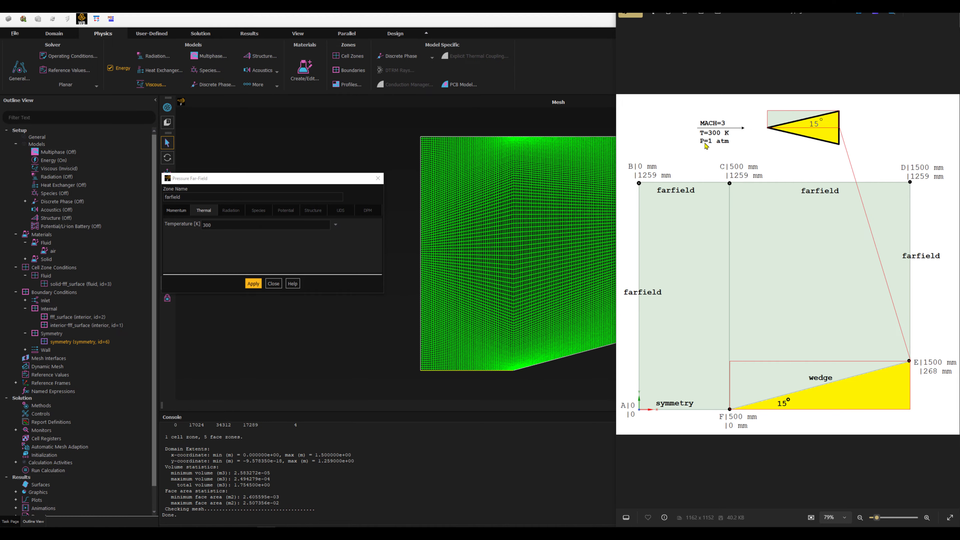
left_click(711, 134)
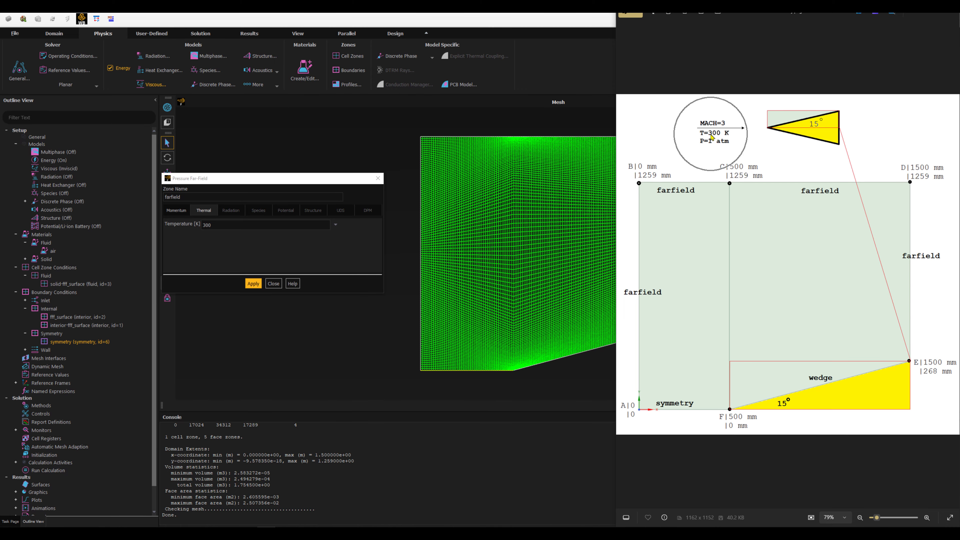
left_click(915, 16)
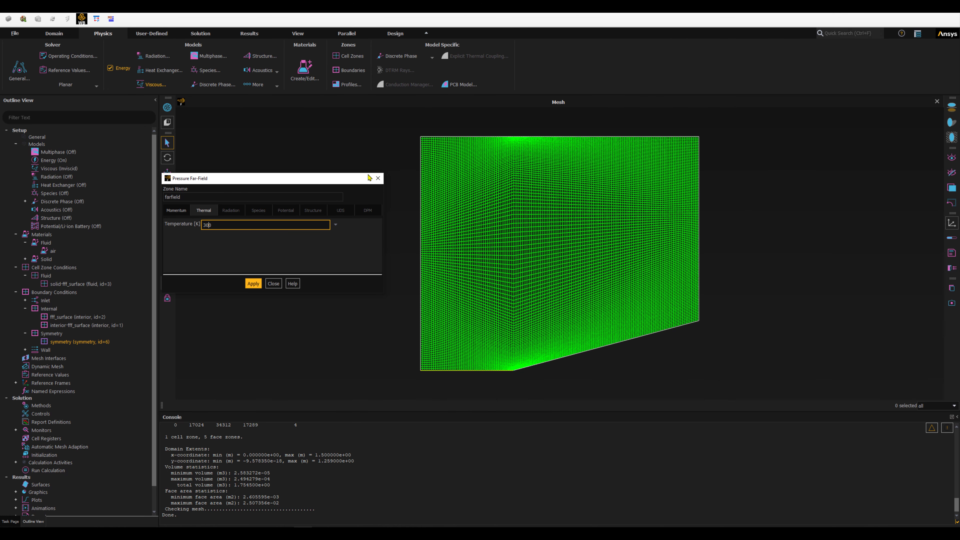
left_click(253, 284)
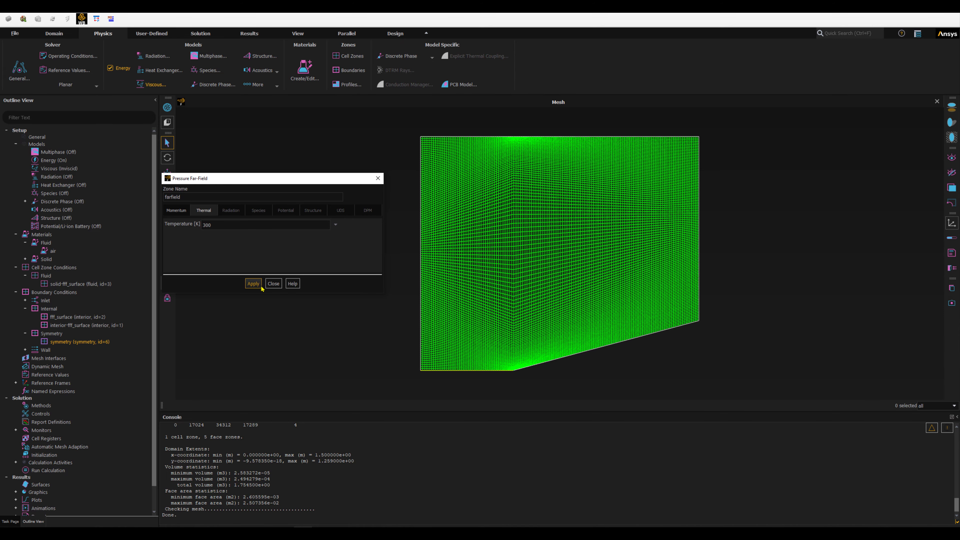
left_click(269, 284)
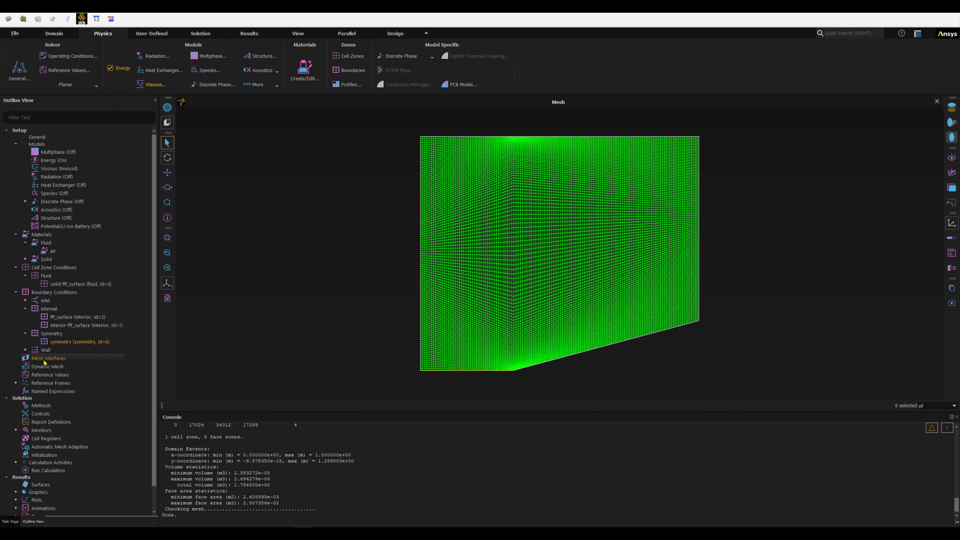
Review the farfield inlet and wedge wall boundary zones, including the wedge's wall settings
double_click(38, 351)
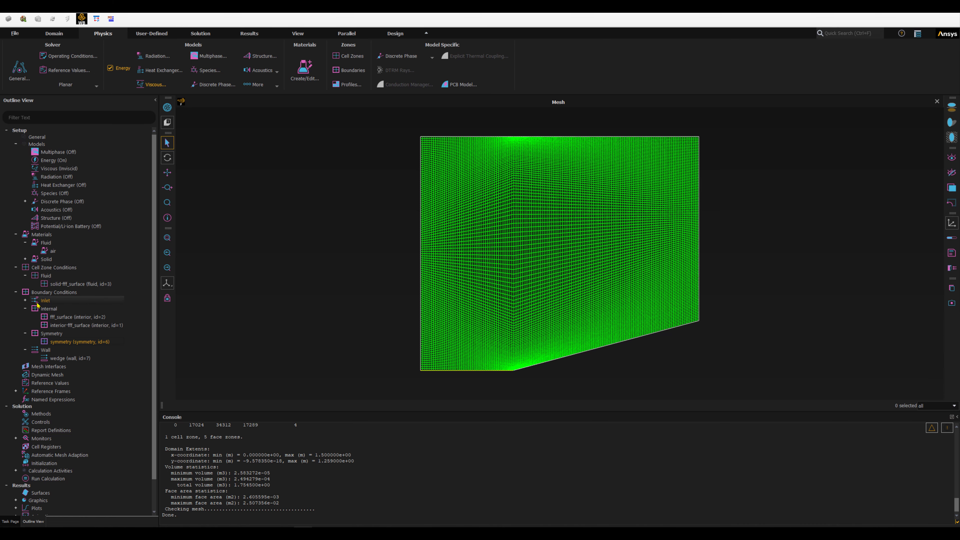
left_click(25, 300)
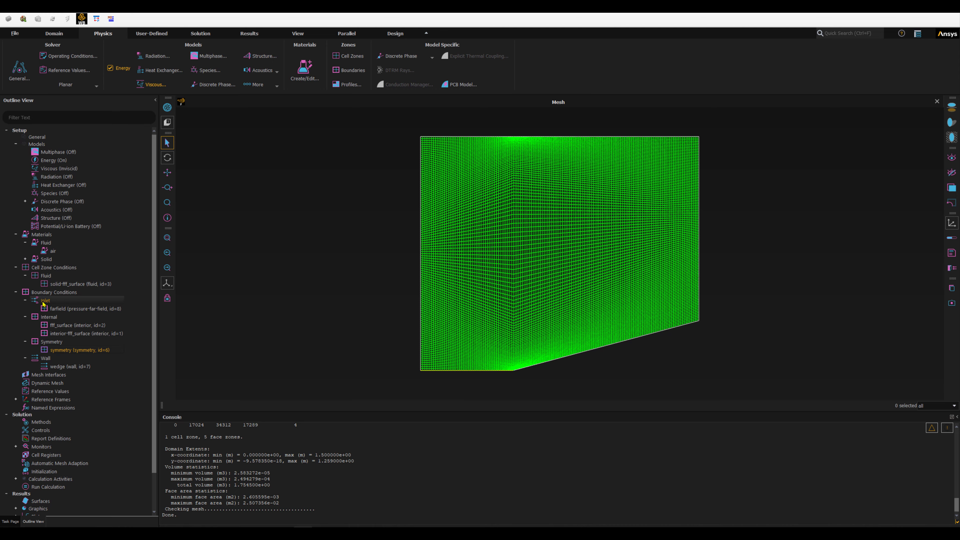
left_click(73, 310)
scroll(50, 363, "down", 2)
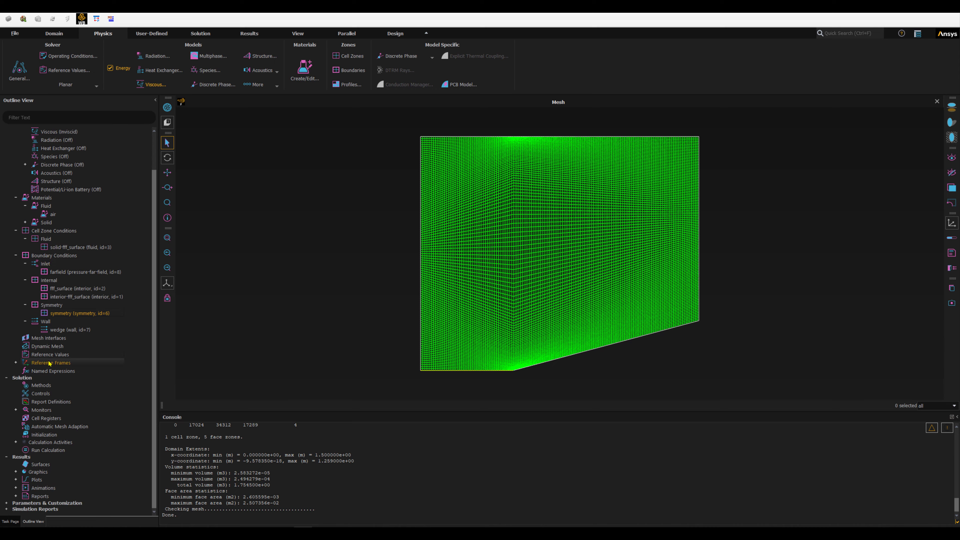
left_click(59, 331)
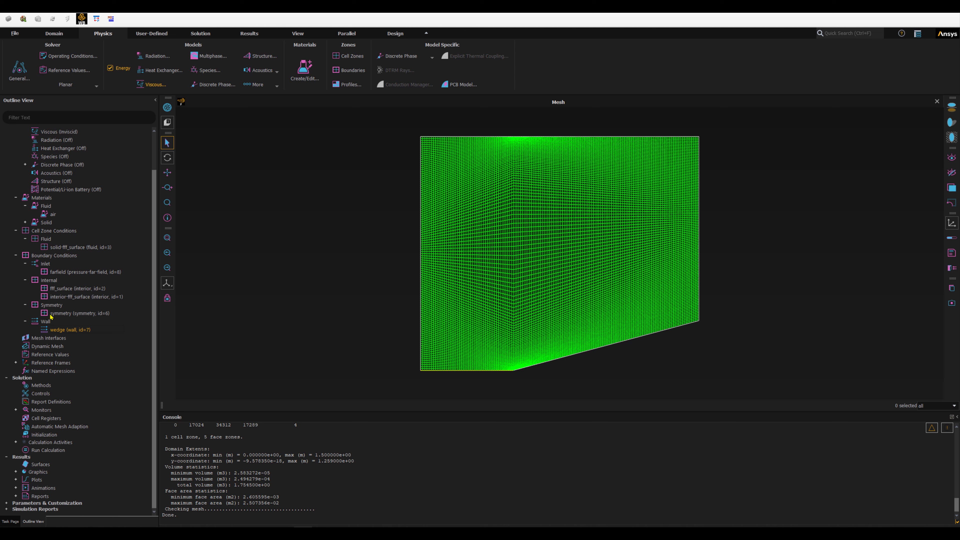
double_click(62, 329)
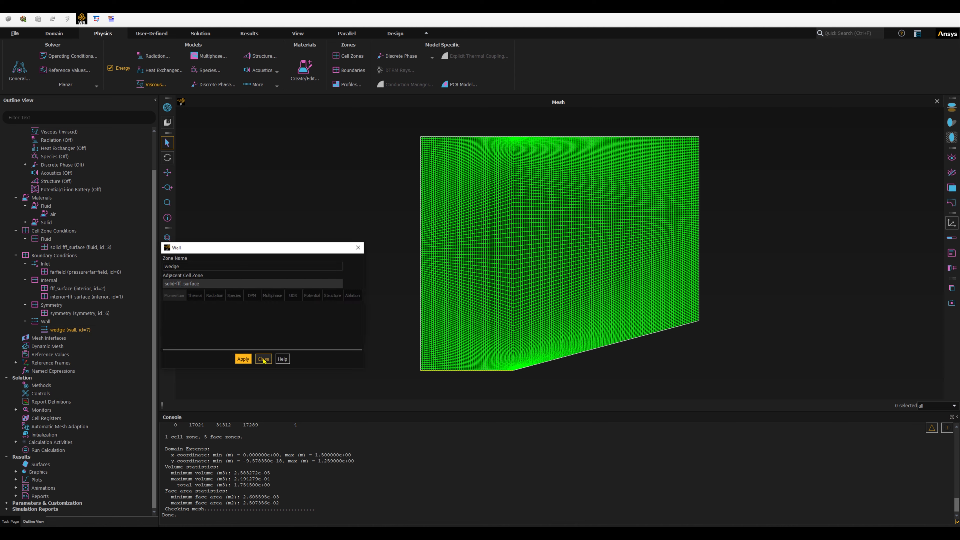
left_click(264, 359)
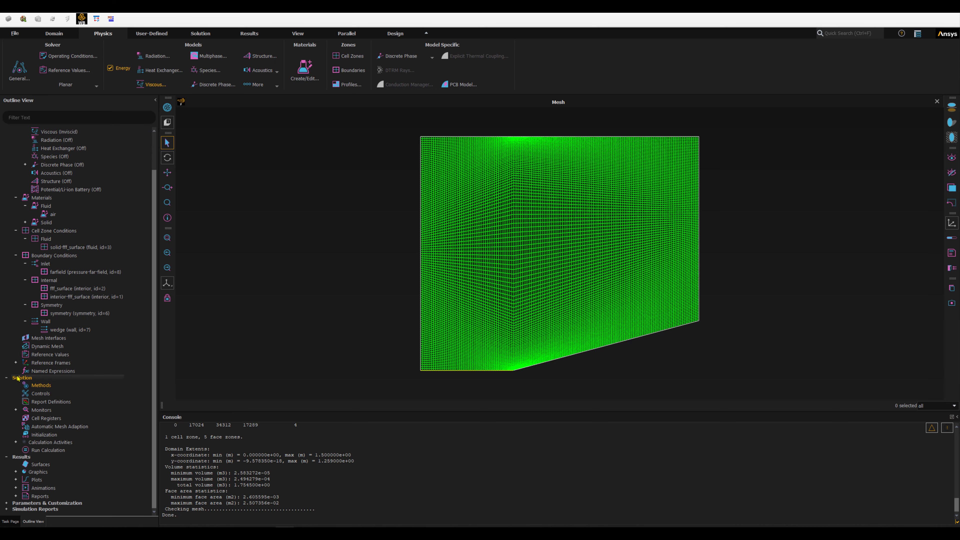
Review the solution methods: formulation, flux type and spatial discretization
left_click(41, 386)
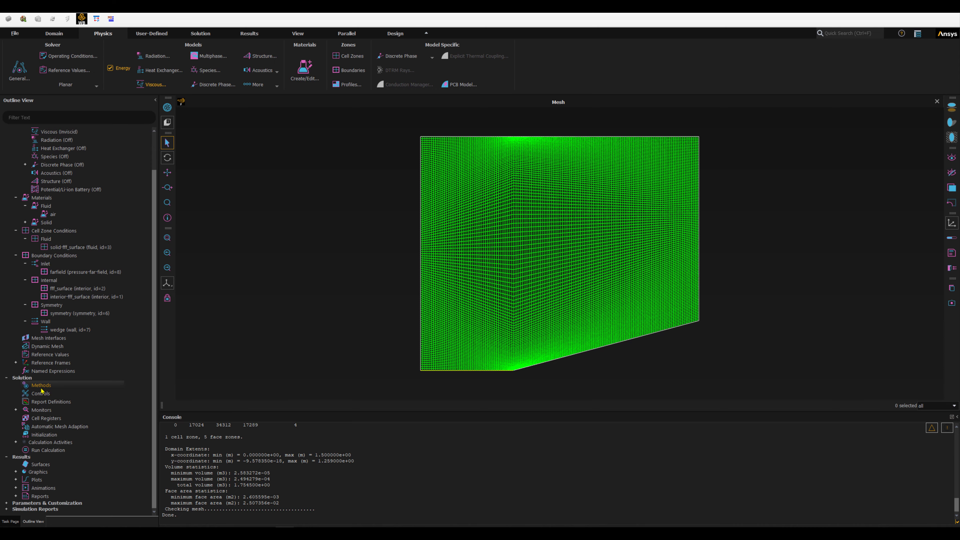
double_click(41, 386)
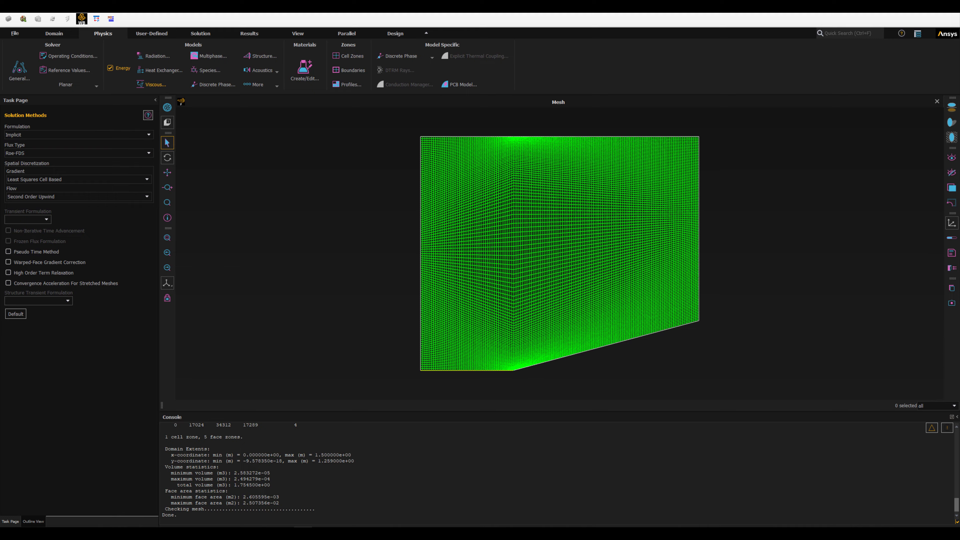
left_click(30, 522)
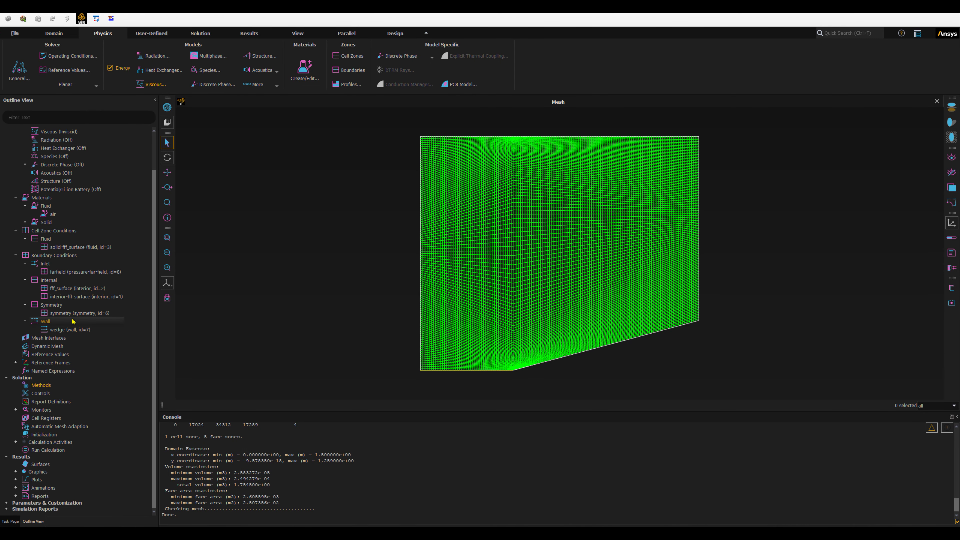
Set the Courant number to 0.1 in the solution controls
double_click(46, 395)
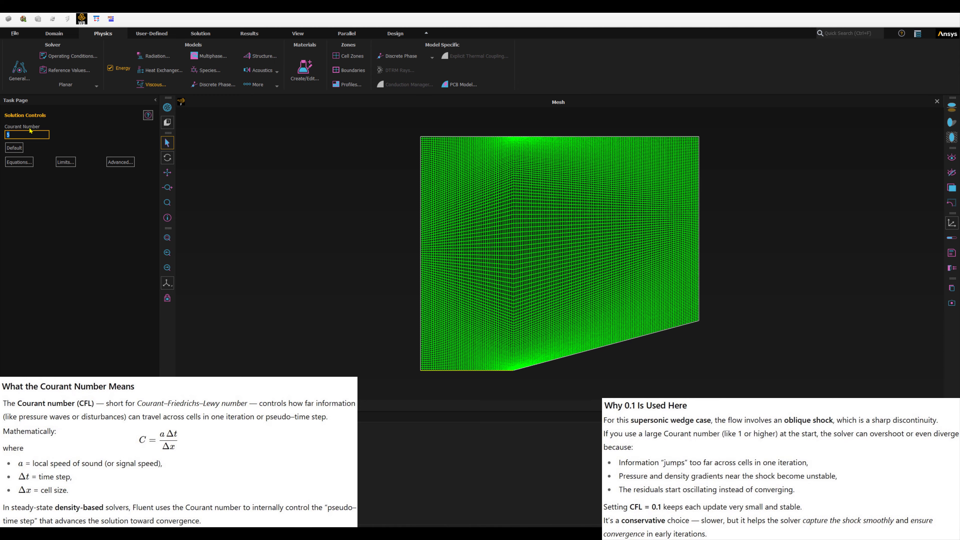
type("0.1")
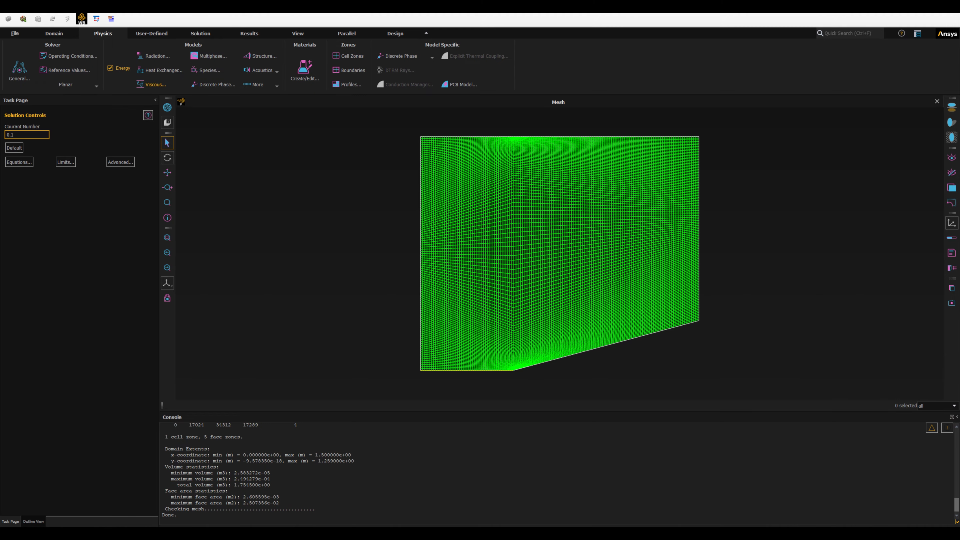
left_click(33, 521)
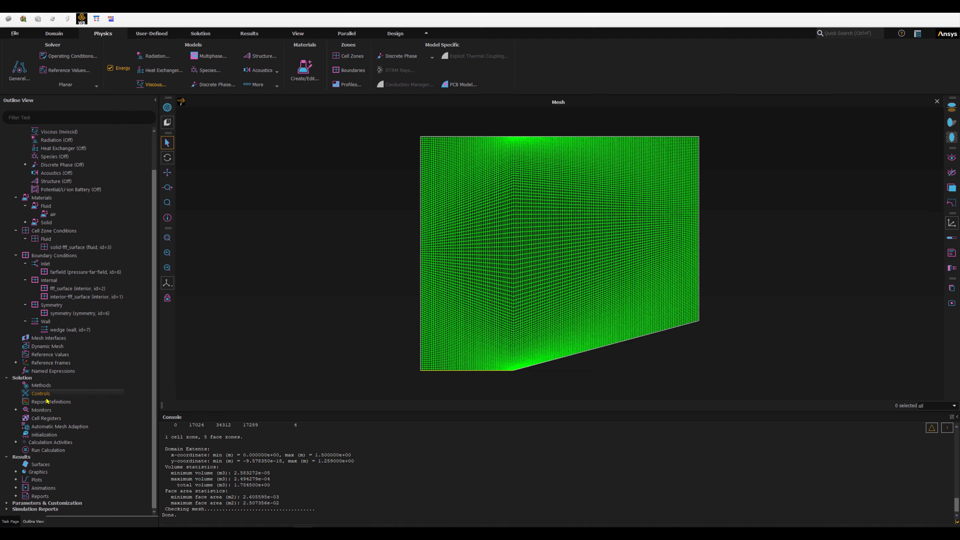
Set the absolute convergence criterion of the continuity residual to 1e-8
double_click(34, 410)
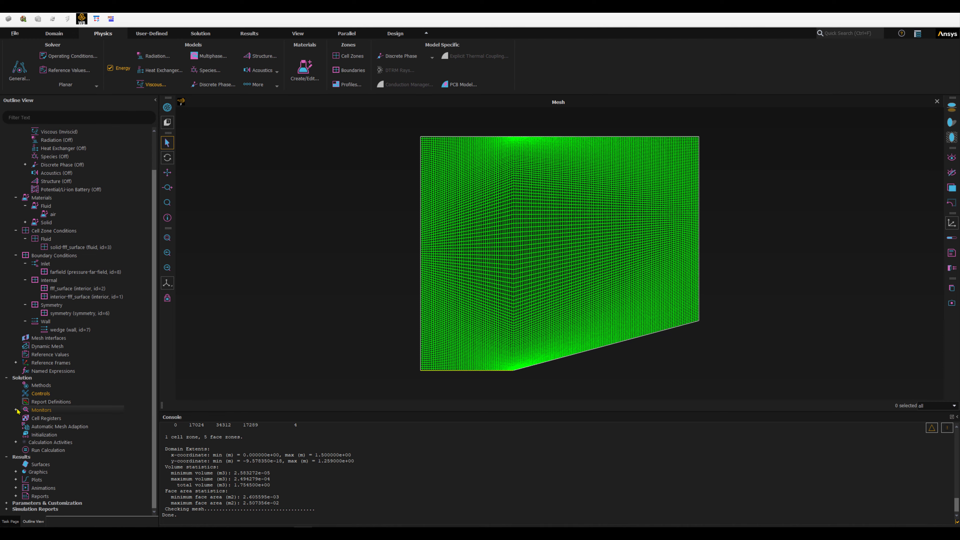
double_click(48, 418)
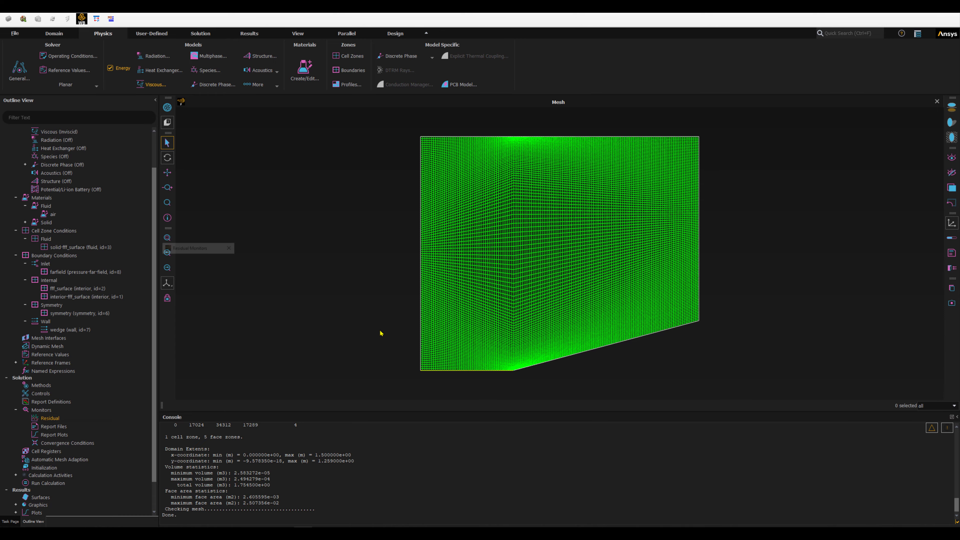
double_click(366, 279)
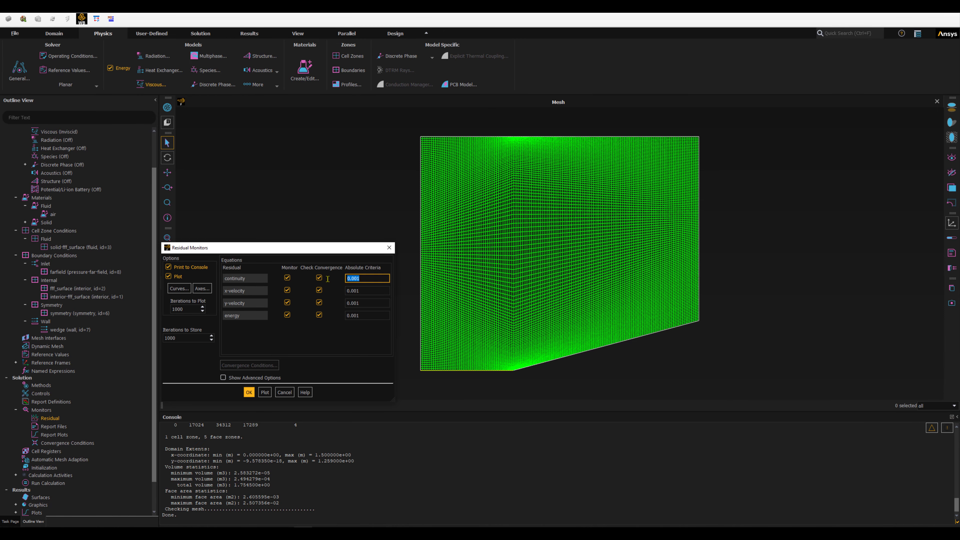
type("1")
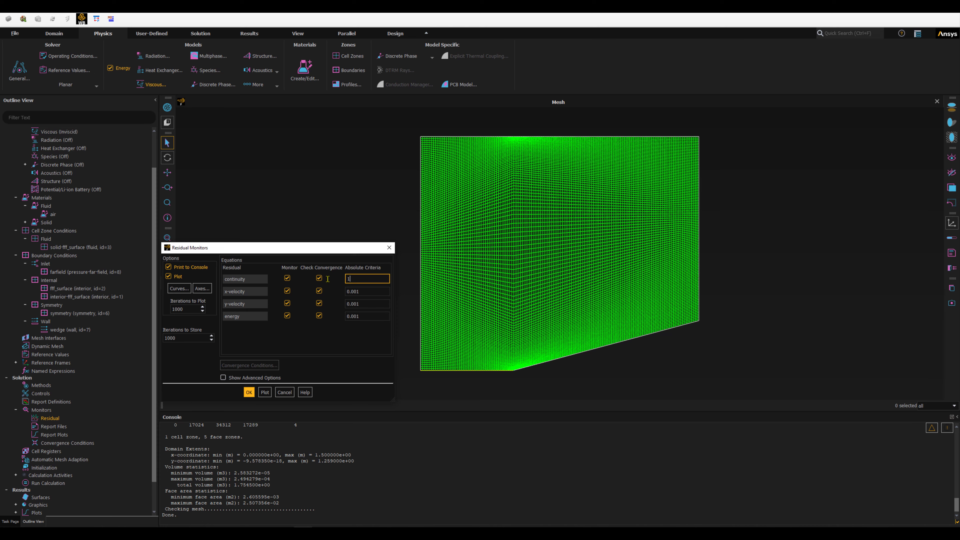
type("e-6")
left_click(370, 291)
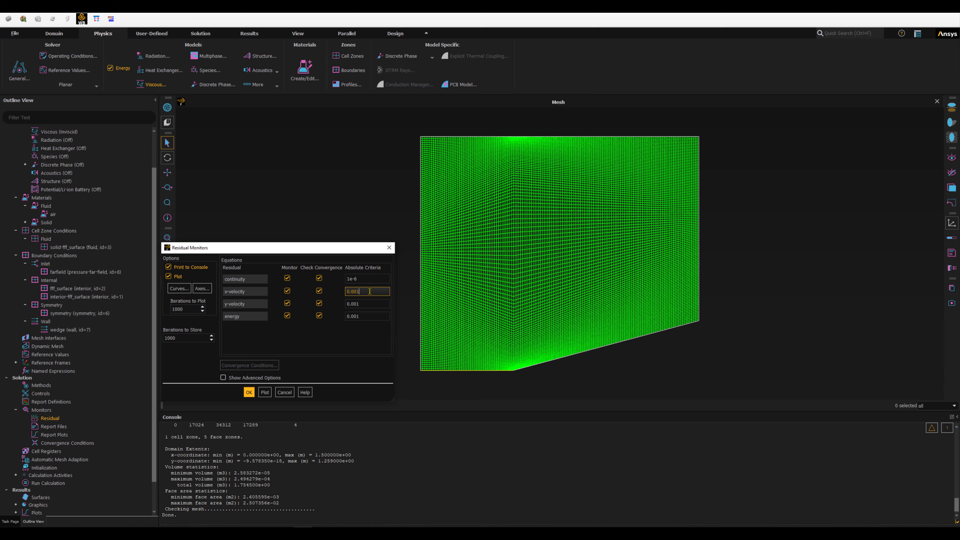
left_click(357, 279)
key("BackSpace")
type("8")
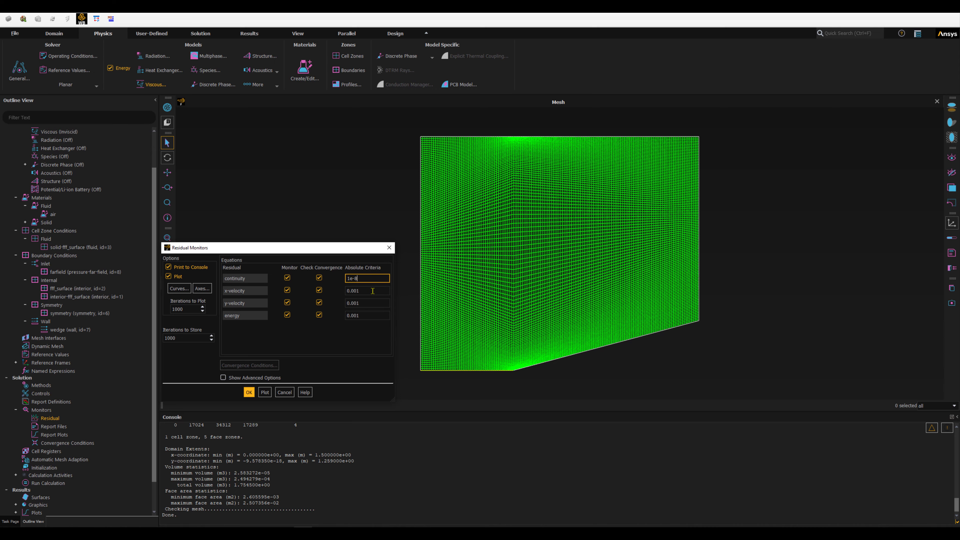
Copy the 1e-8 continuity criterion to the x-velocity, y-velocity and energy residuals and apply the monitor settings
left_click_drag(361, 278, 345, 317)
key("ctrl+c")
key("ctrl+v")
key("ctrl+v")
key("ctrl+v")
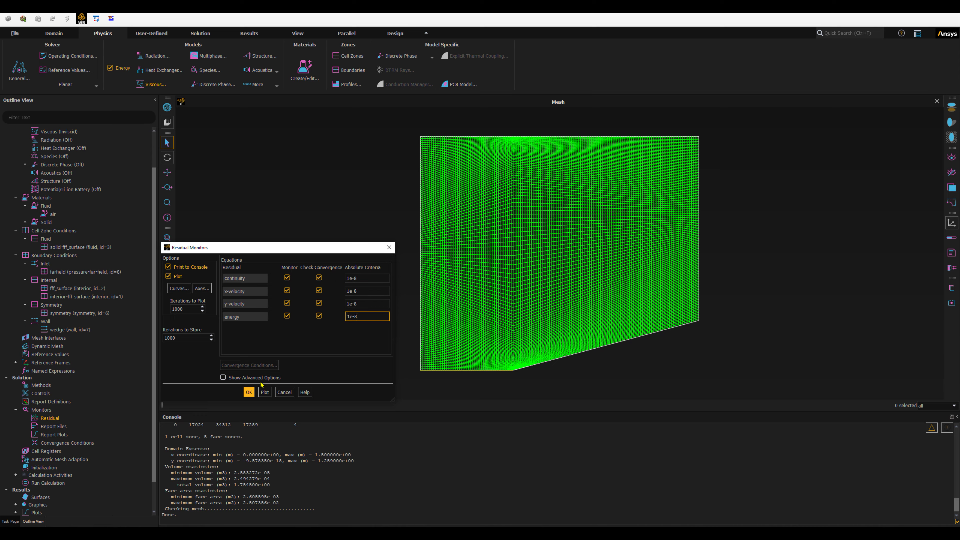
left_click(249, 393)
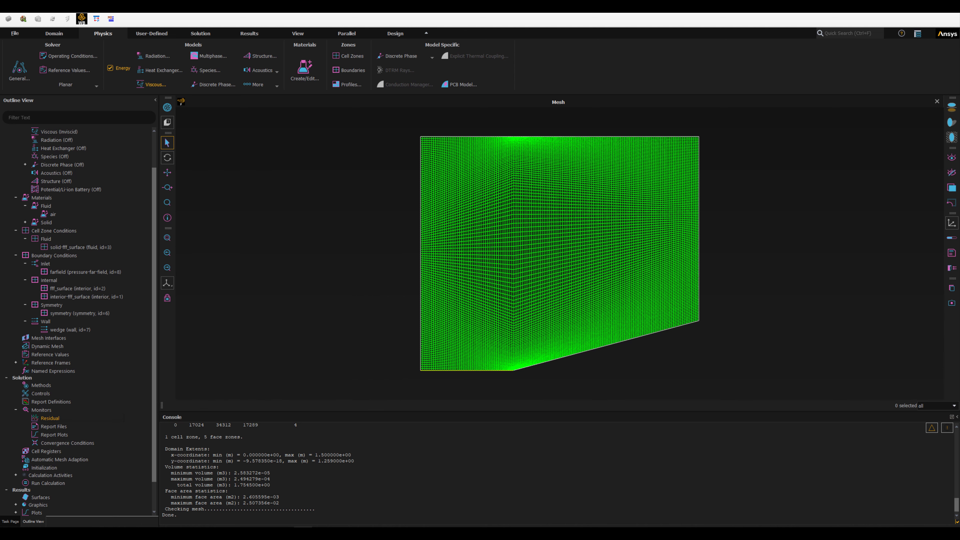
Set the absolute convergence criteria of the continuity, x-velocity, y-velocity and energy residuals to 1e-06
left_click(50, 469)
double_click(48, 418)
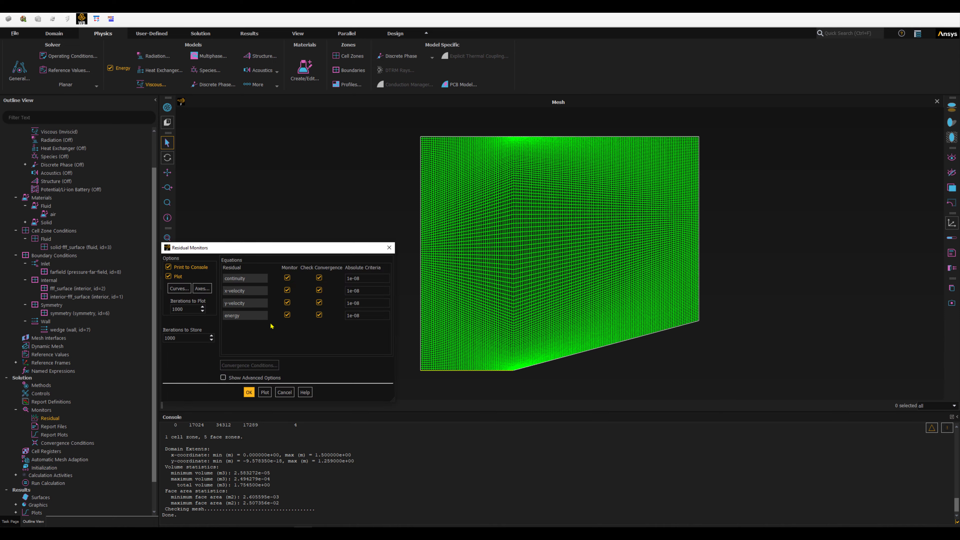
left_click_drag(357, 279, 368, 280)
type("6")
key("Tab")
type("1e-06")
key("Tab")
type("1e-06")
key("Tab")
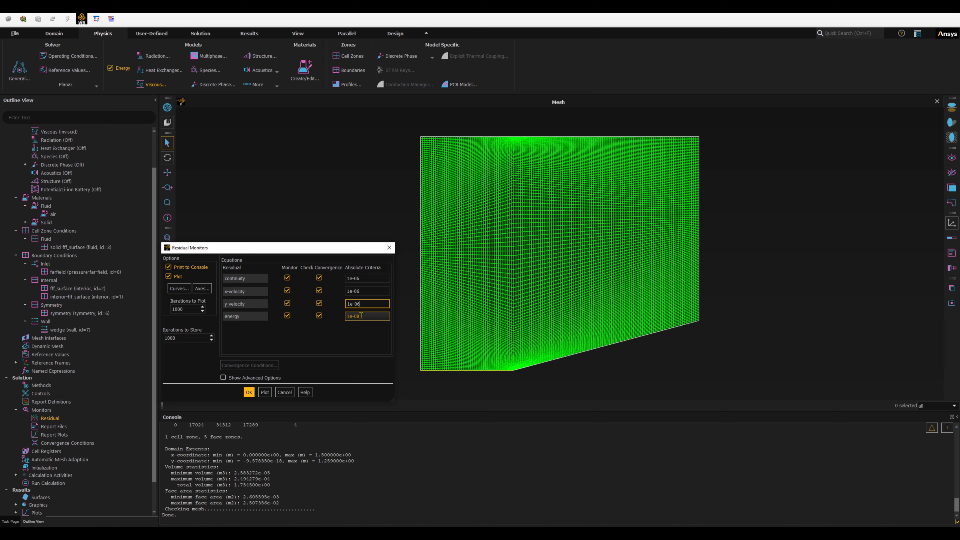
key("Return")
Initialize the solution with Standard Initialization, computing the initial values from the farfield
double_click(43, 467)
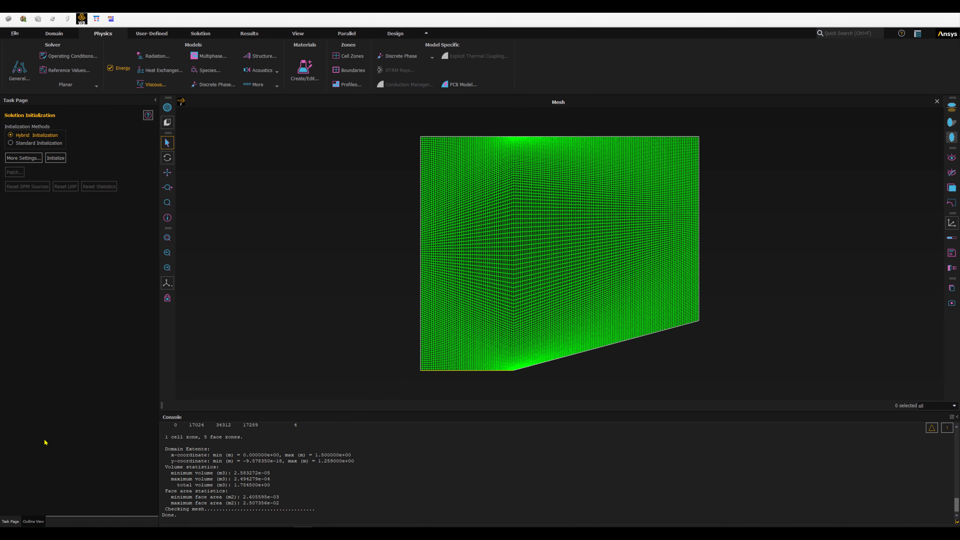
left_click(17, 143)
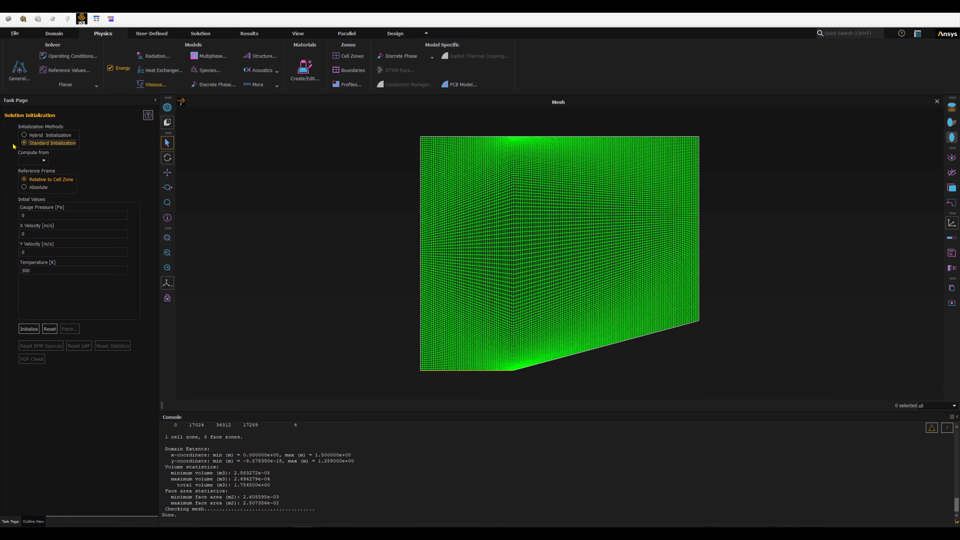
left_click(21, 160)
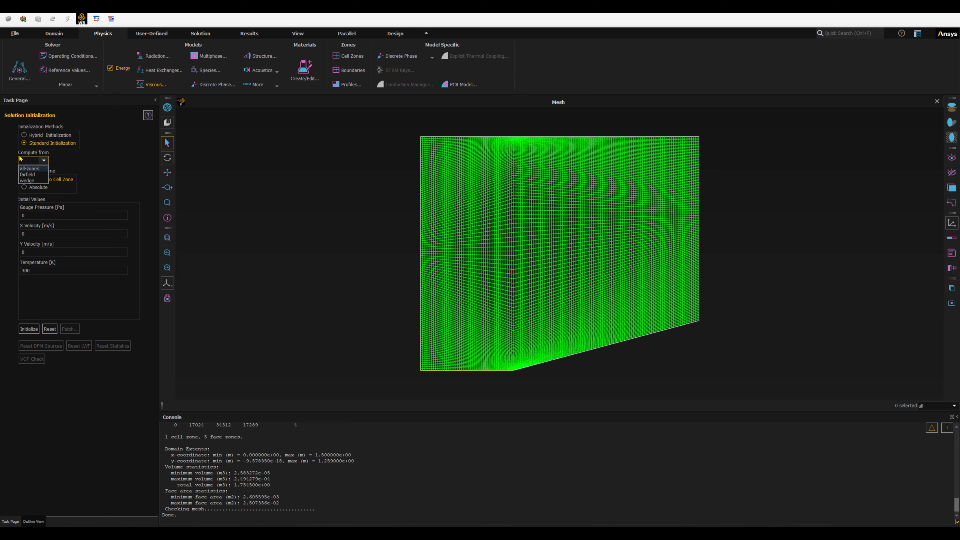
left_click(28, 174)
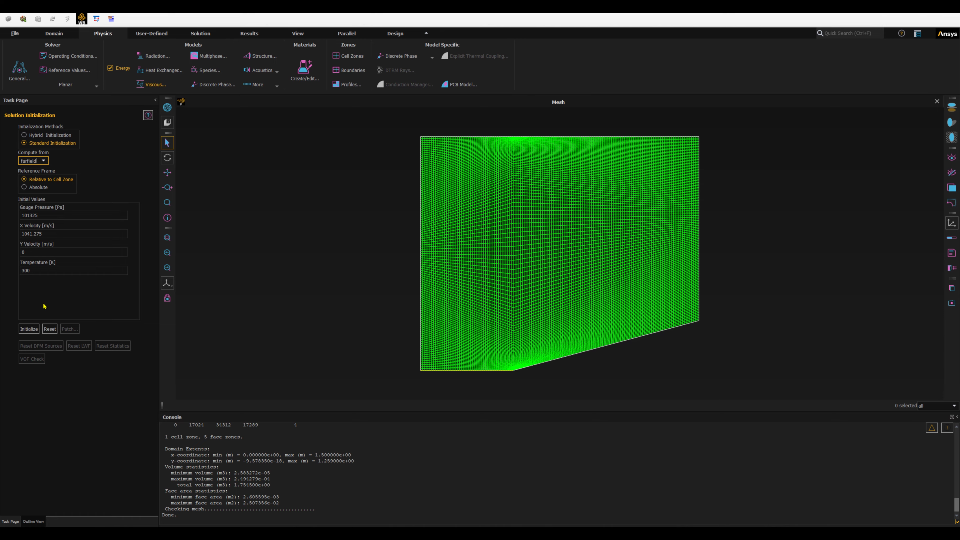
left_click(29, 331)
Set the number of iterations to 2000 and run the calculation
left_click(33, 521)
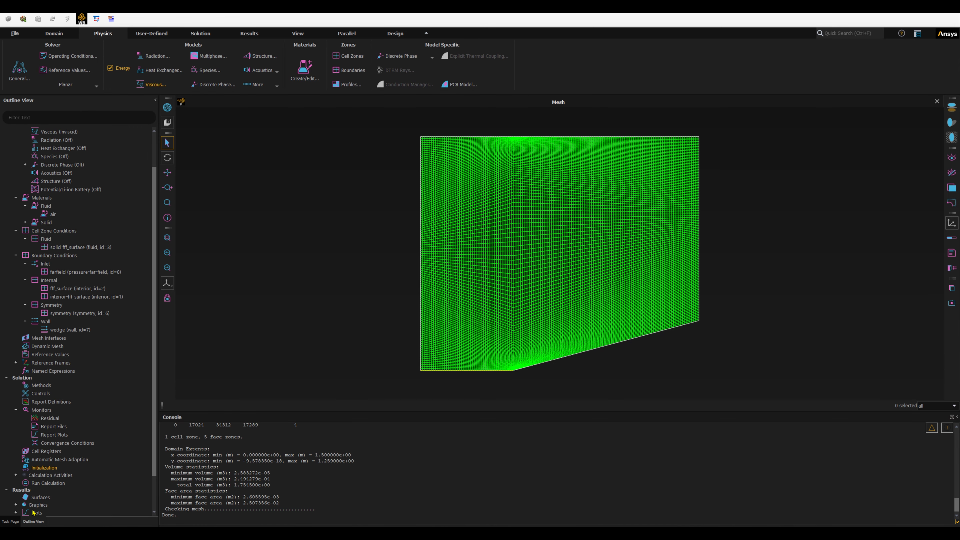
left_click(52, 484)
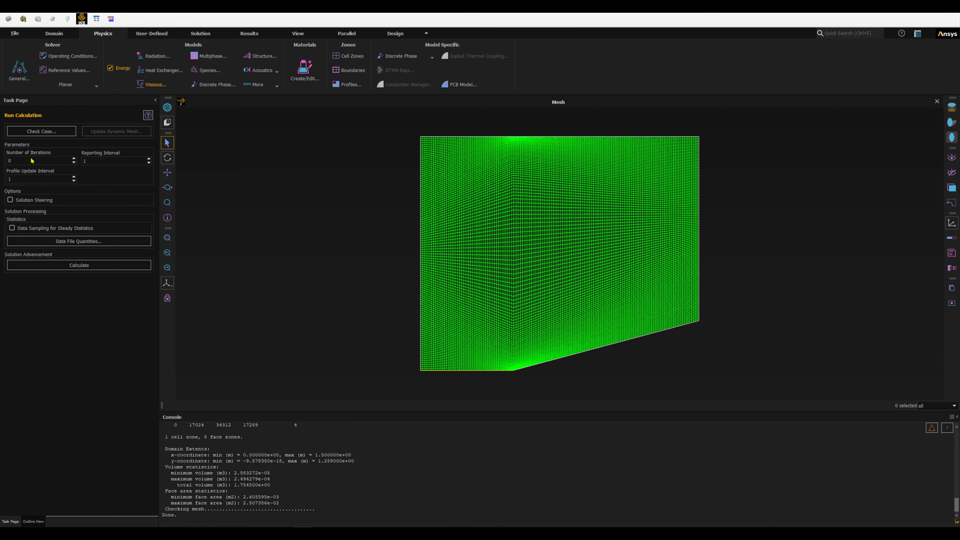
left_click_drag(32, 160, 5, 159)
left_click(30, 310)
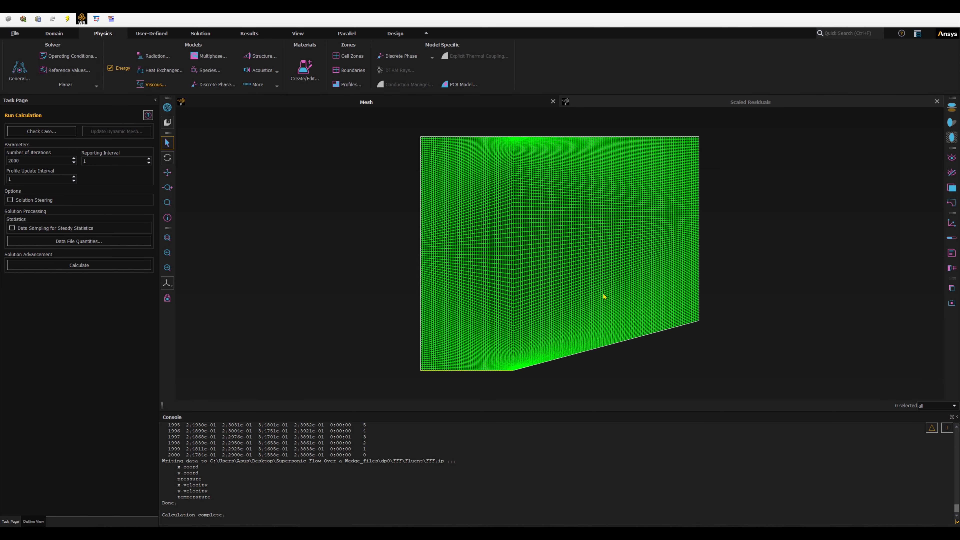
Check the scaled residuals, continue the calculation until it converges, and review the residual plot again
left_click(664, 106)
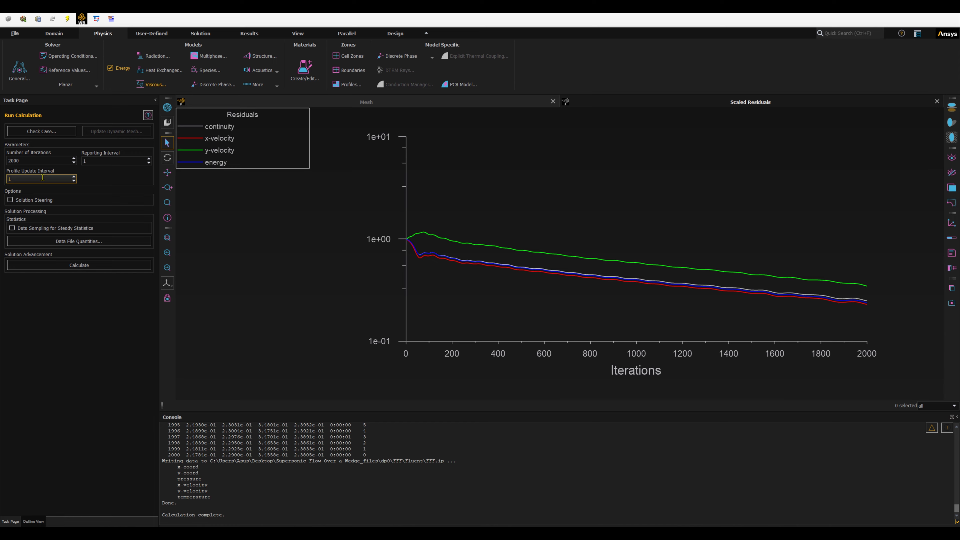
left_click(22, 161)
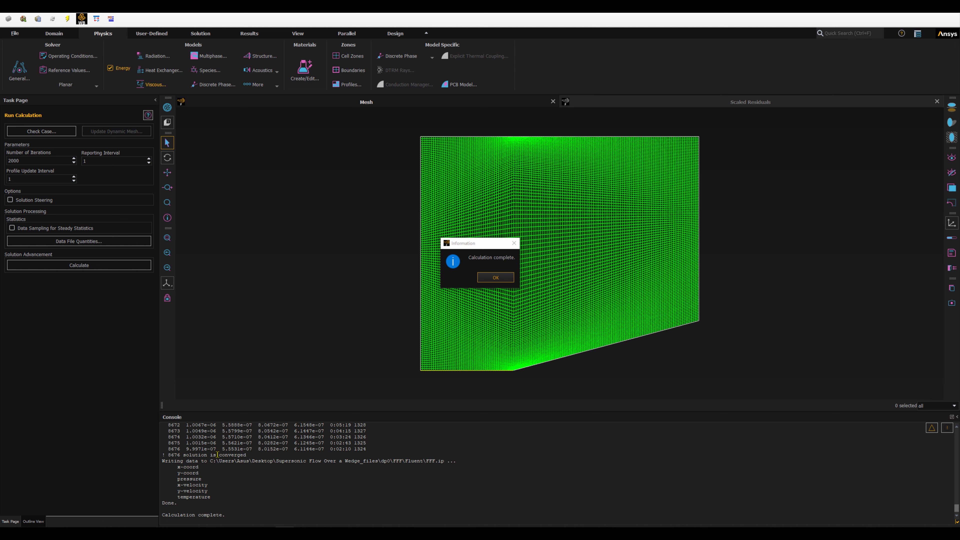
left_click(504, 278)
left_click(639, 105)
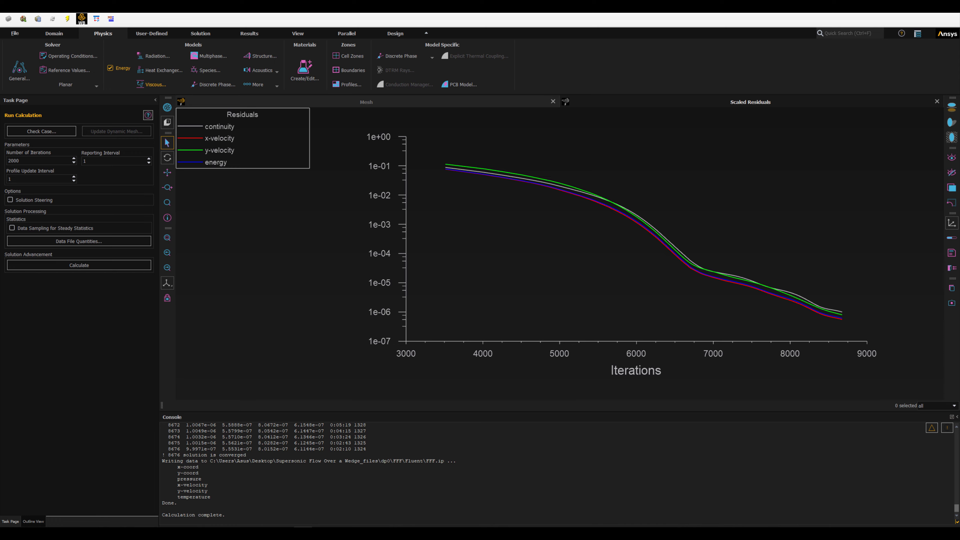
Create and display a velocity vector plot colored by velocity magnitude for the solid-fff_surface zone
left_click(33, 521)
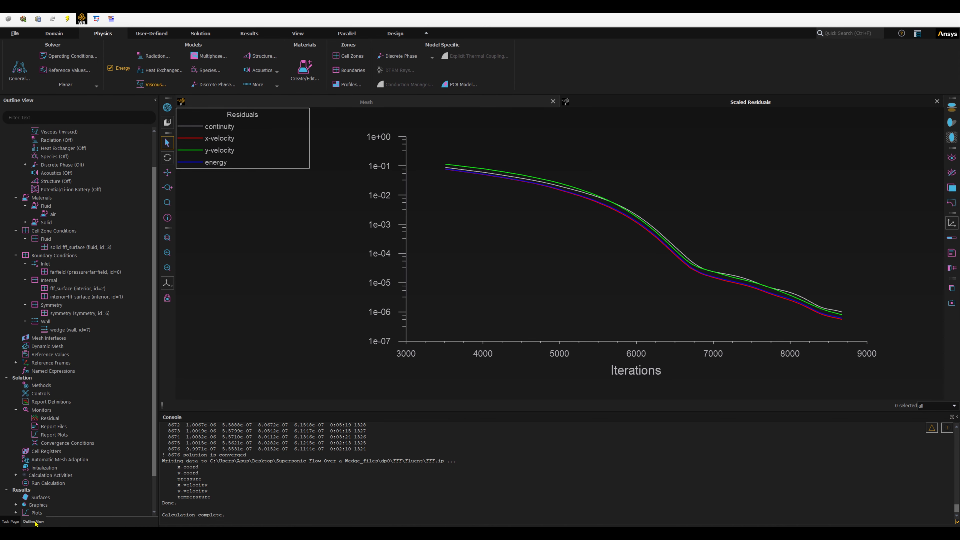
scroll(67, 439, "down", 2)
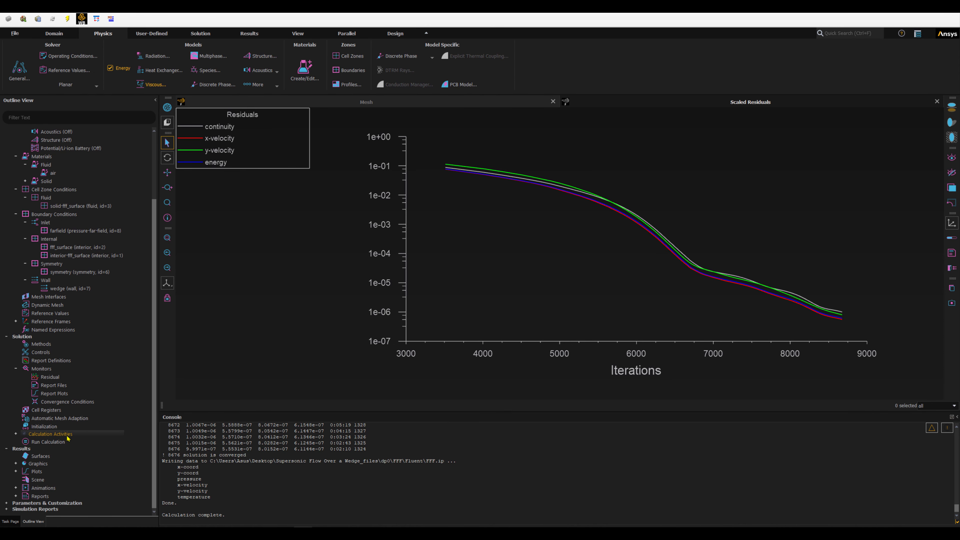
left_click(15, 463)
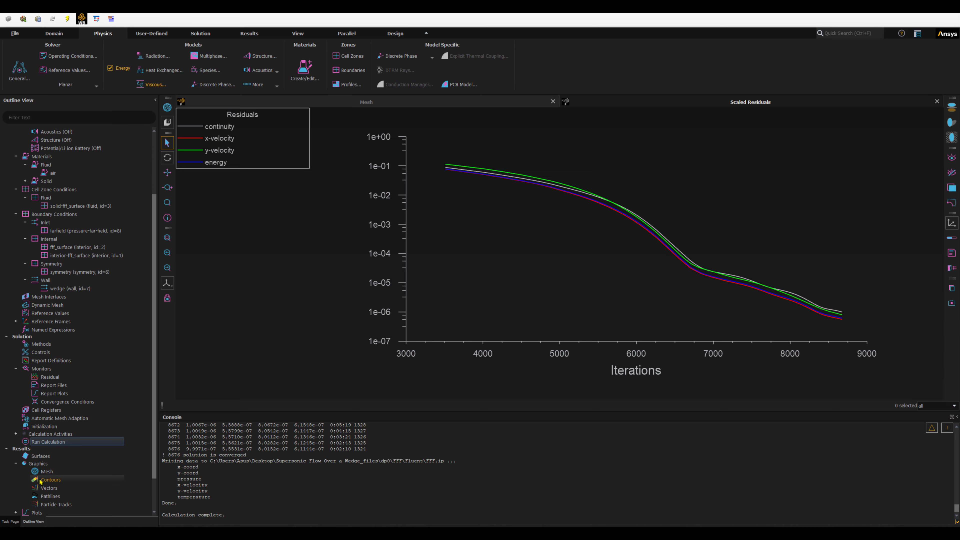
left_click(285, 533)
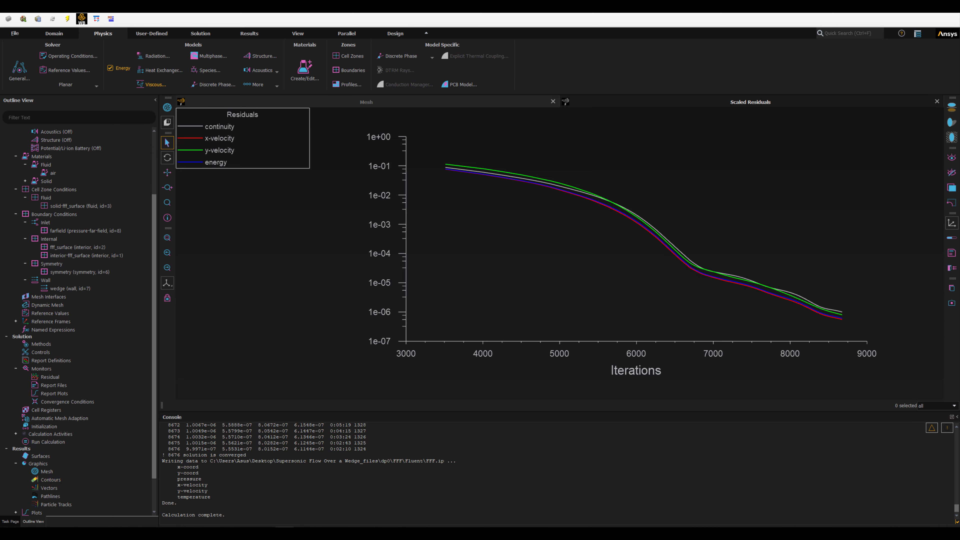
left_click(416, 104)
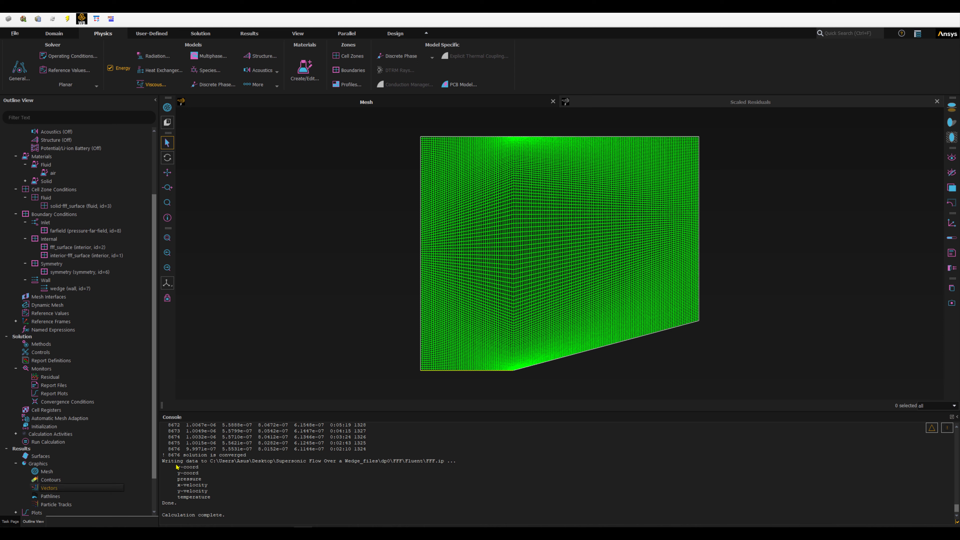
left_click_drag(266, 253, 278, 182)
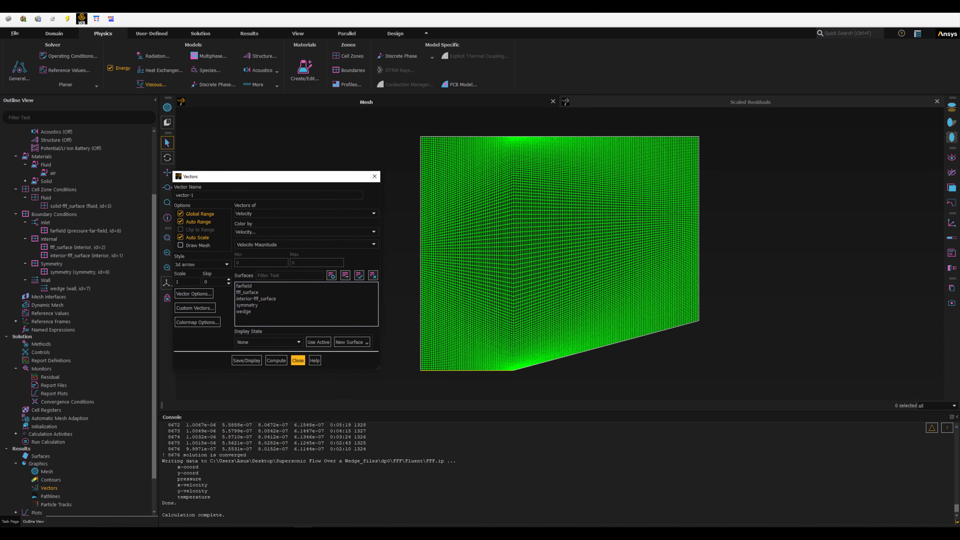
left_click_drag(206, 174, 208, 157)
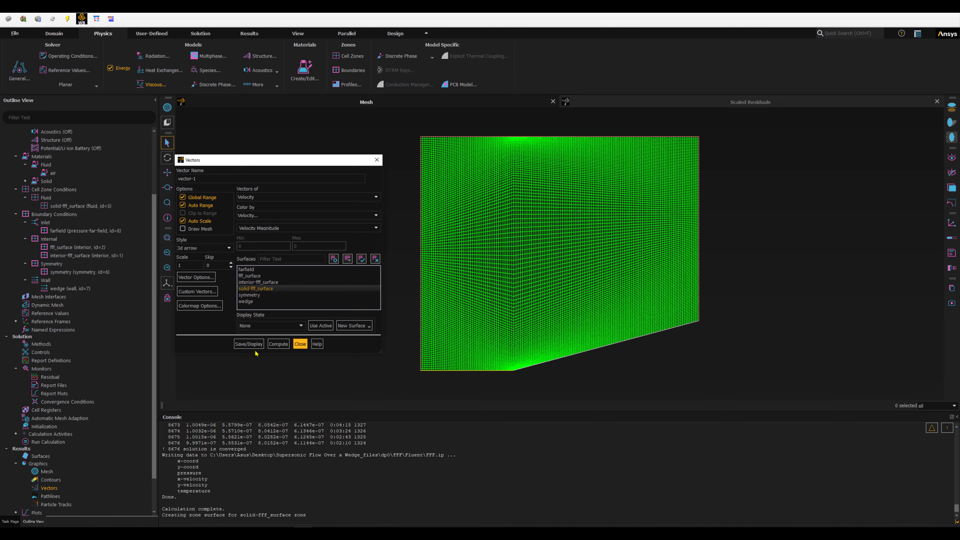
left_click(242, 345)
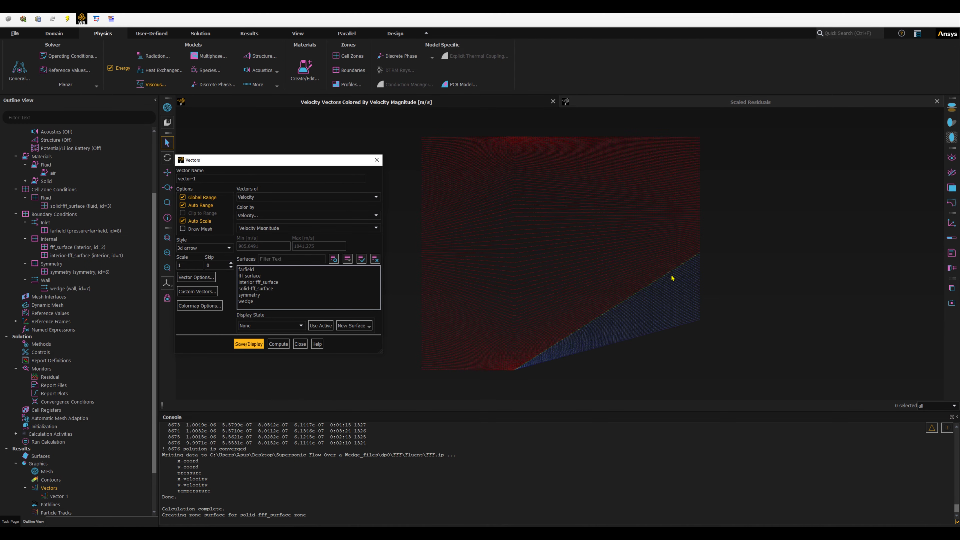
Examine the velocity vectors and color legend, looking closely at the oblique shock above the wedge
left_click_drag(412, 388, 363, 370)
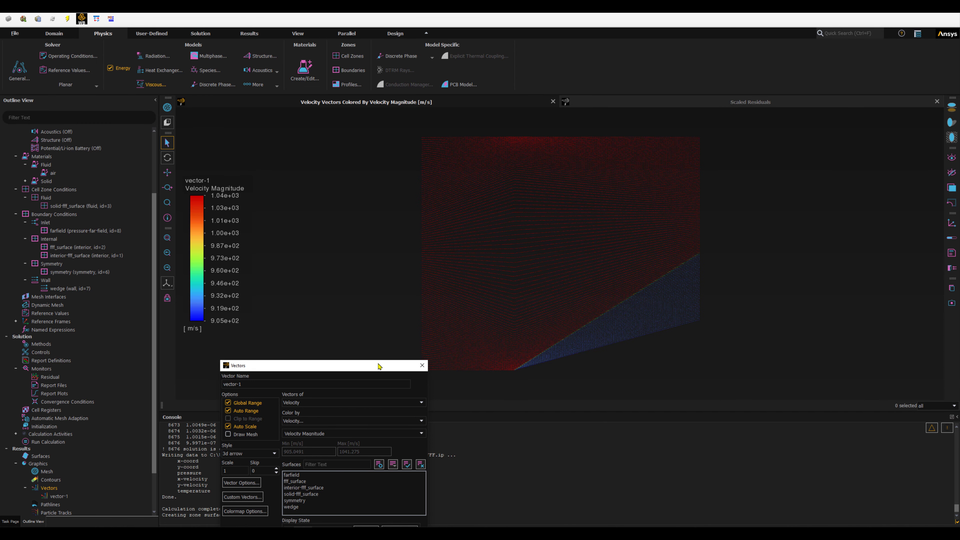
left_click_drag(384, 363, 309, 323)
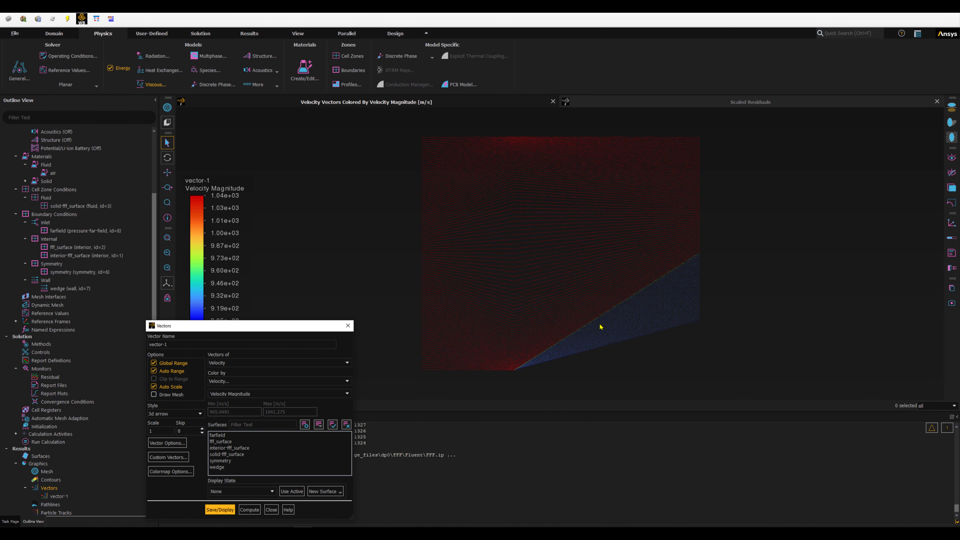
scroll(599, 326, "up", 6)
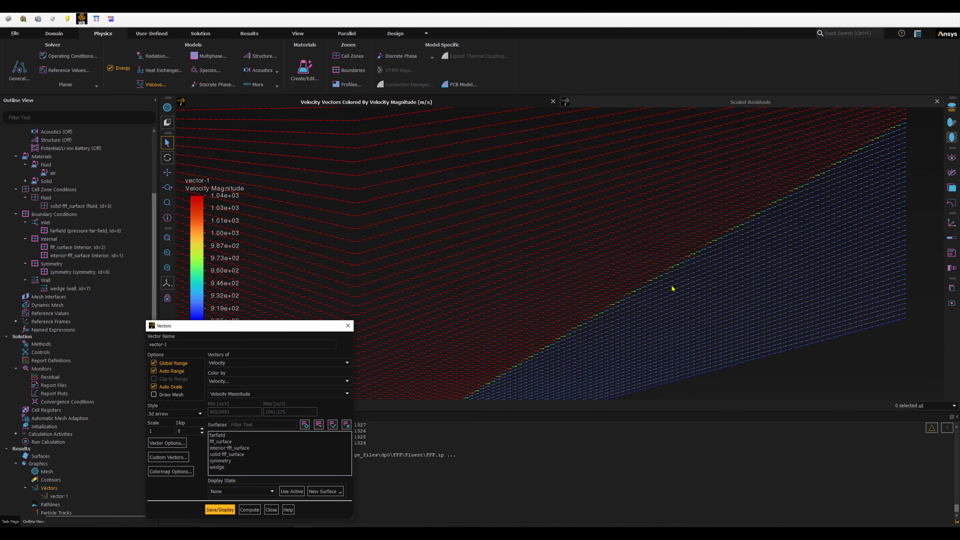
scroll(568, 345, "down", 3)
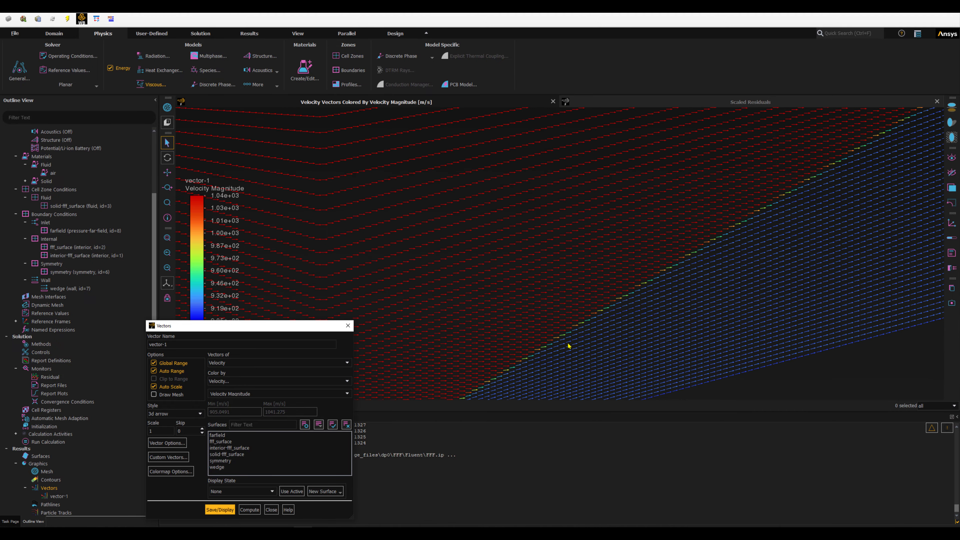
scroll(568, 345, "down", 3)
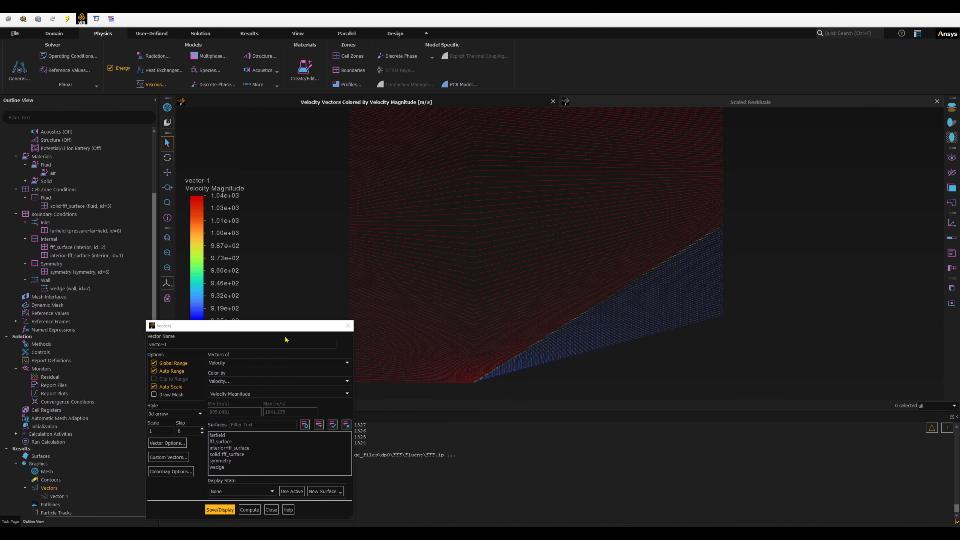
left_click_drag(283, 329, 278, 304)
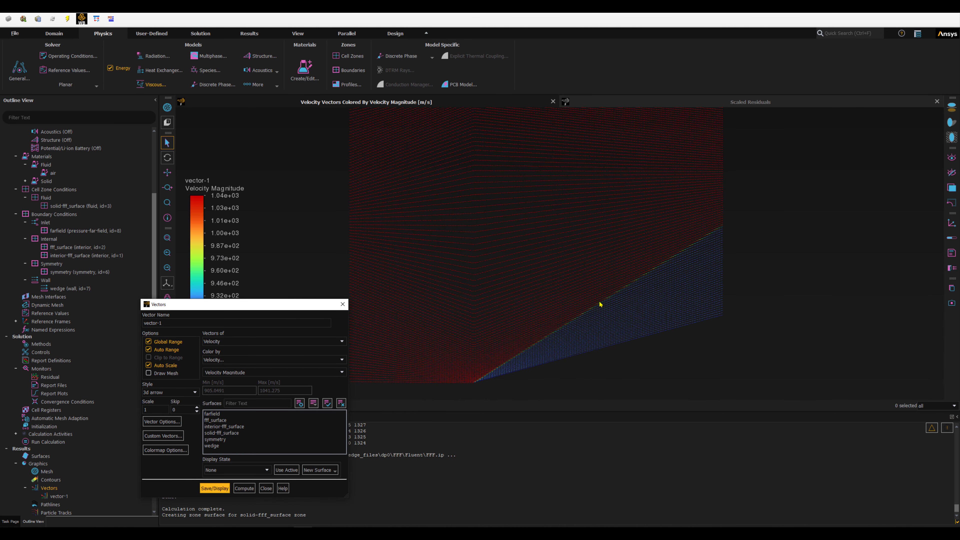
scroll(557, 358, "down", 2)
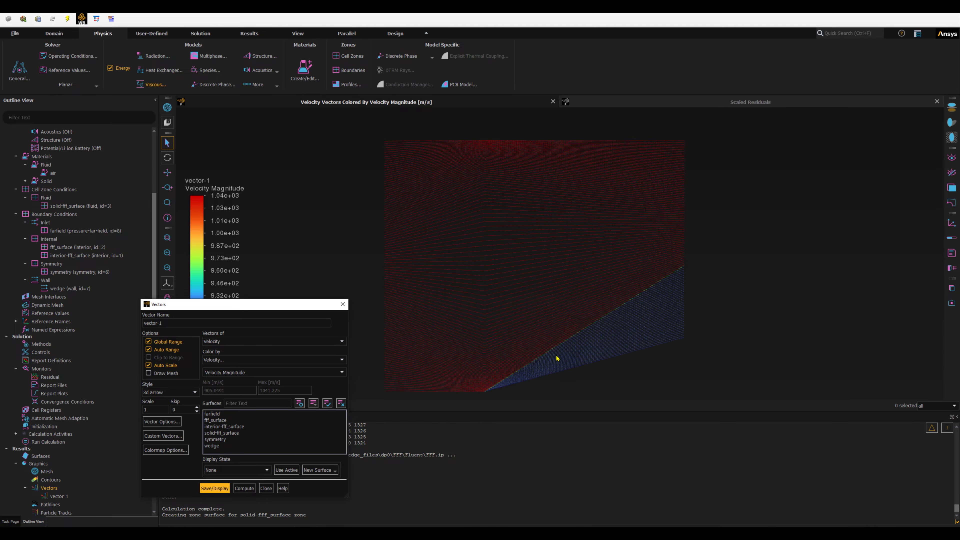
Close the vector settings and create and display a filled contour plot of Mach Number
left_click(266, 488)
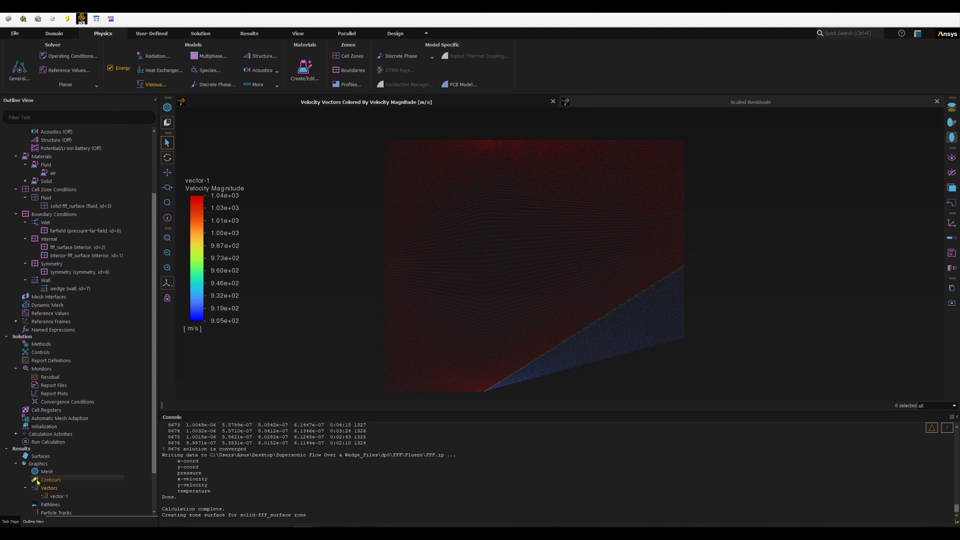
double_click(51, 480)
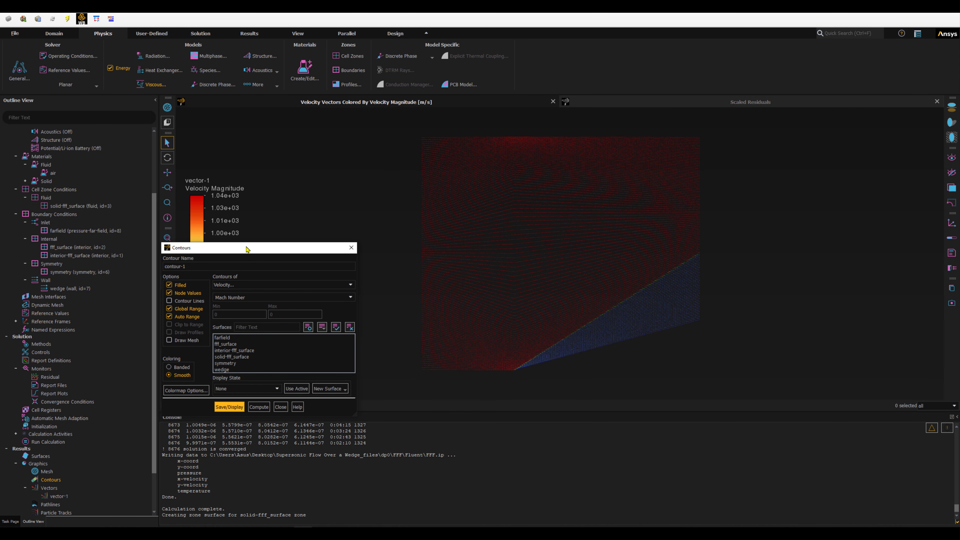
left_click_drag(246, 248, 262, 275)
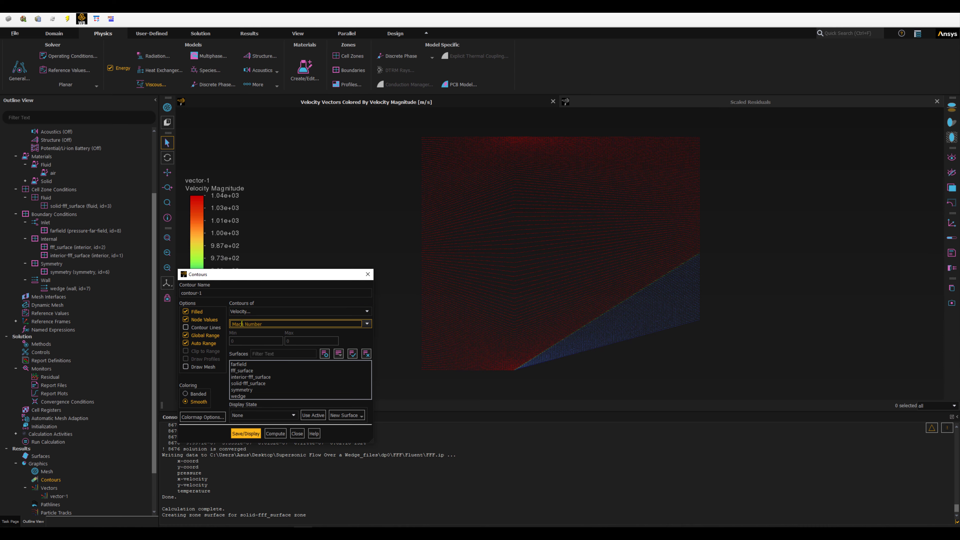
left_click(366, 324)
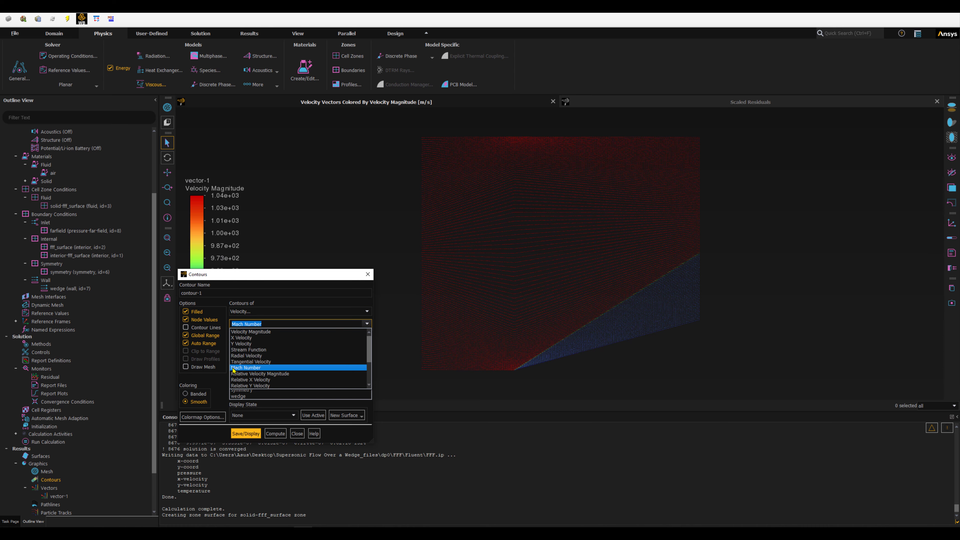
left_click(246, 367)
left_click(259, 433)
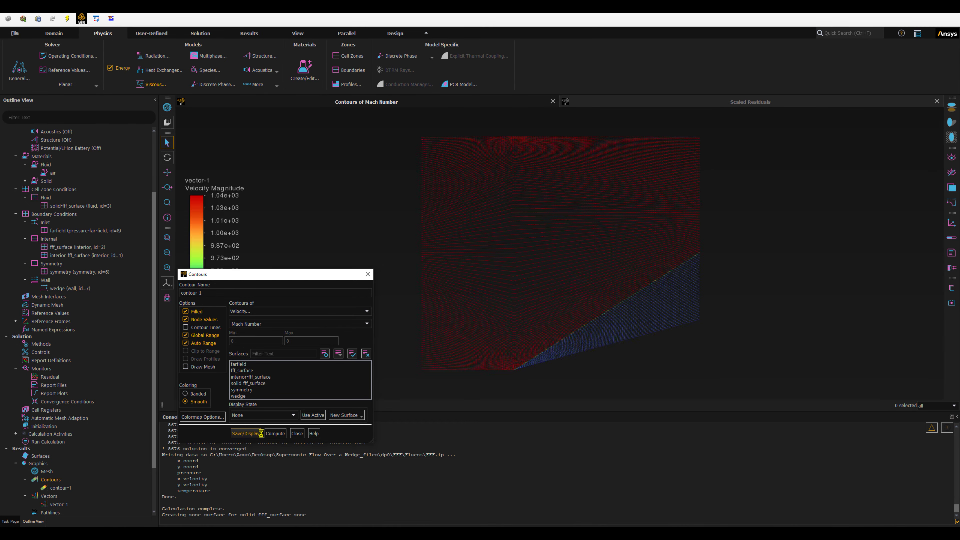
left_click_drag(261, 278, 268, 365)
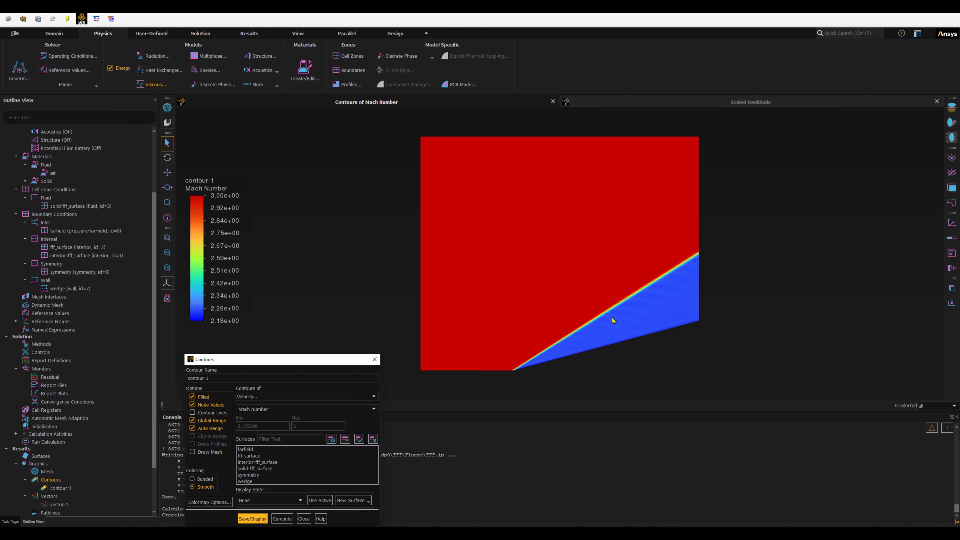
Probe the Mach number contour at one point behind the oblique shock and one point in the freestream
scroll(617, 338, "up", 3)
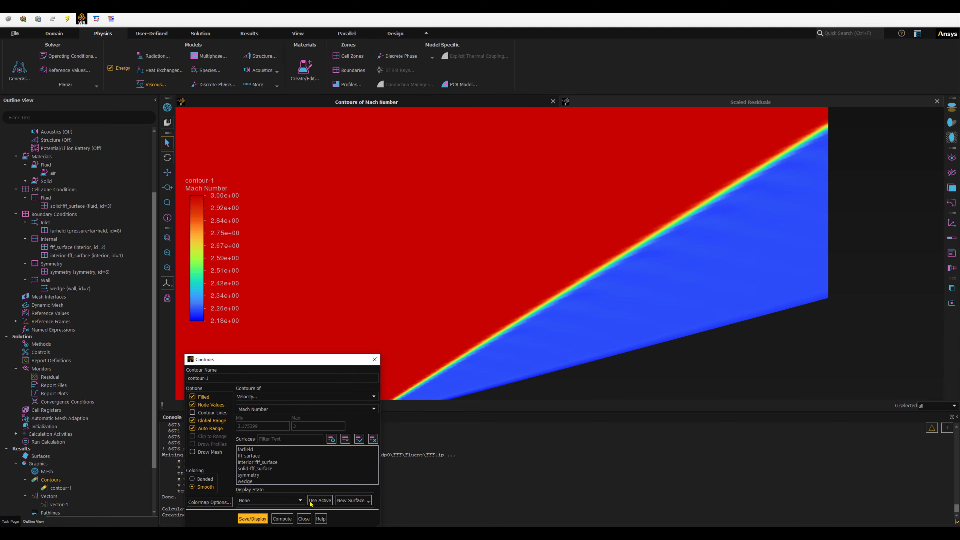
left_click(304, 518)
right_click(619, 315)
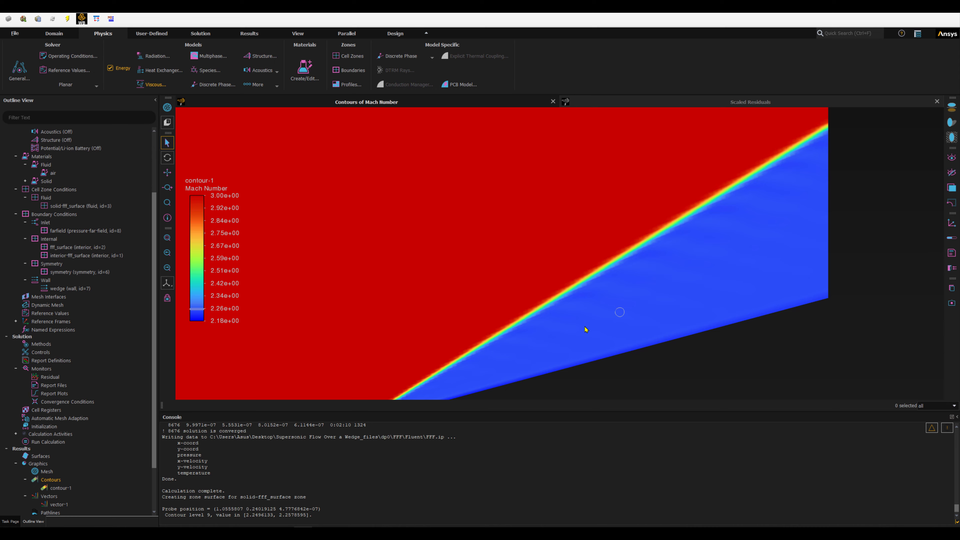
left_click(500, 245)
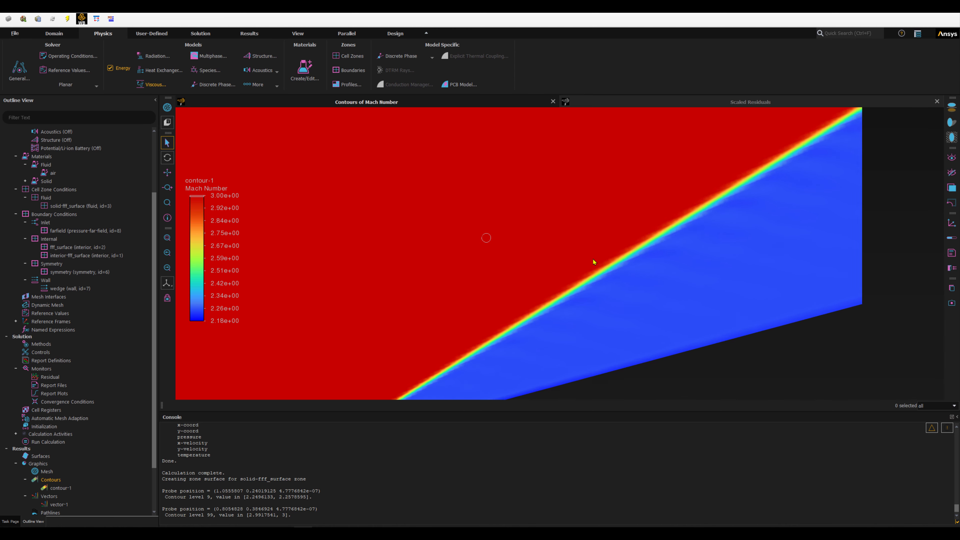
Examine the oblique shock in the Mach number contour up close and across the whole domain
scroll(592, 258, "up", 2)
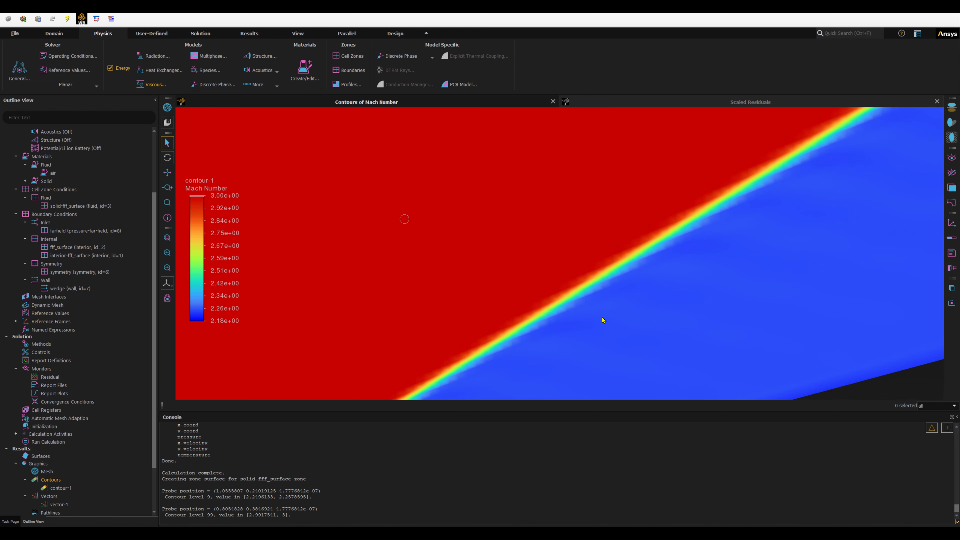
scroll(566, 321, "down", 3)
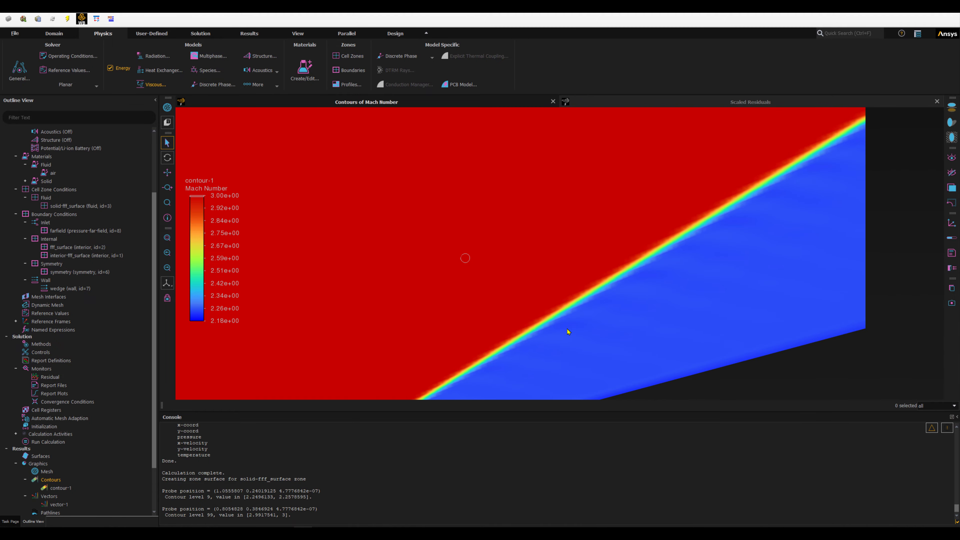
scroll(582, 324, "up", 5)
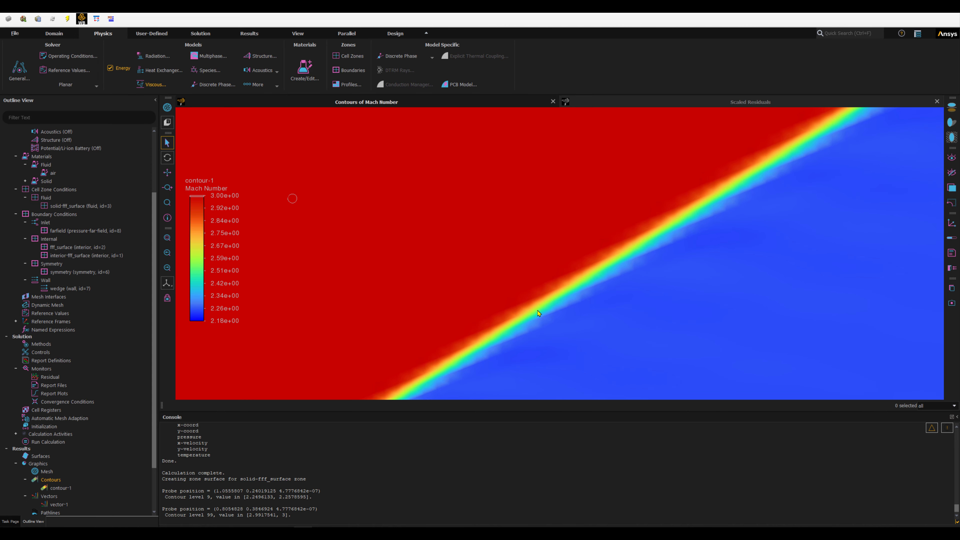
scroll(535, 321, "down", 1)
scroll(534, 324, "up", 2)
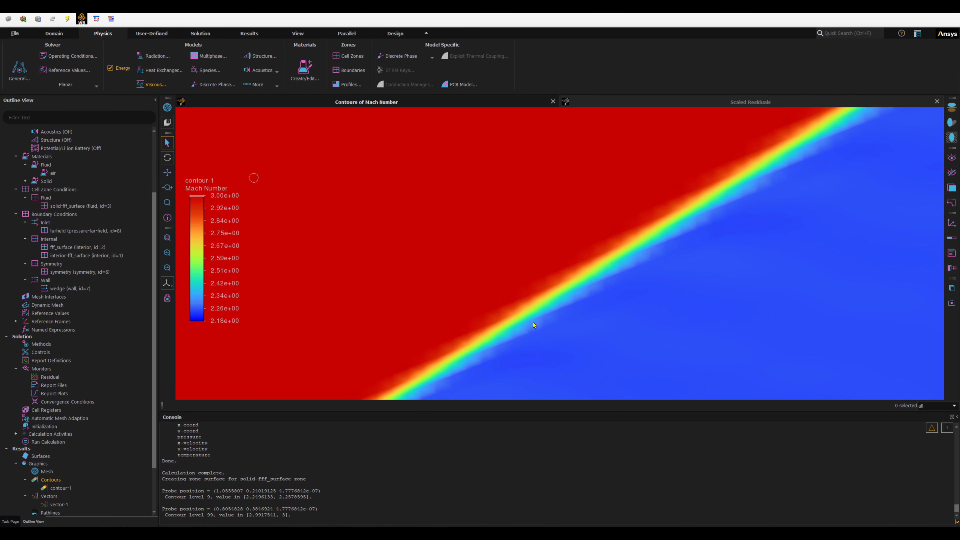
scroll(535, 326, "down", 4)
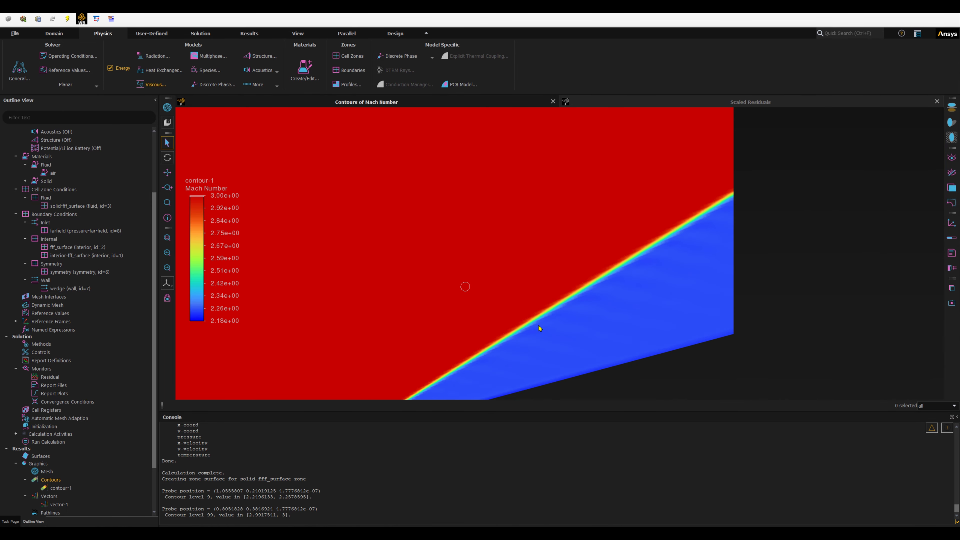
scroll(539, 327, "down", 1)
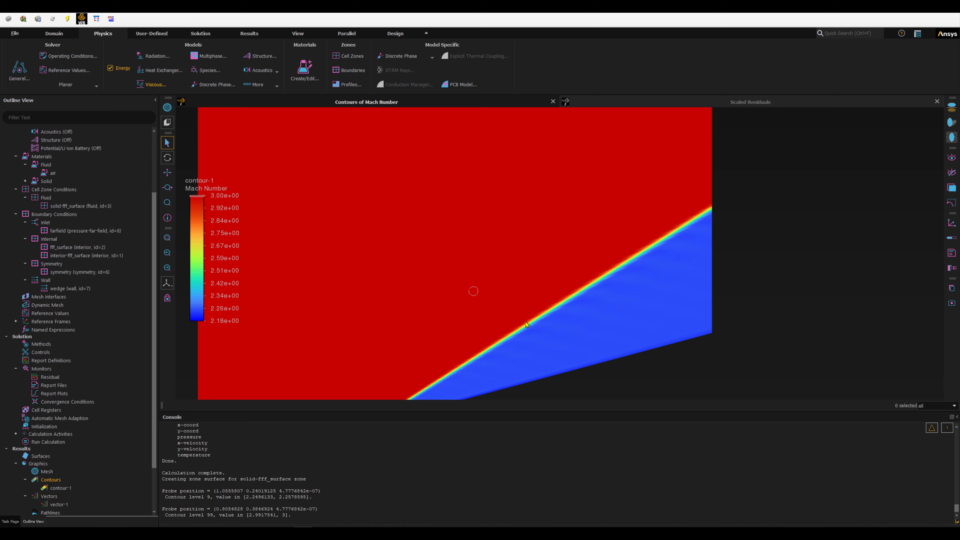
scroll(488, 328, "down", 5)
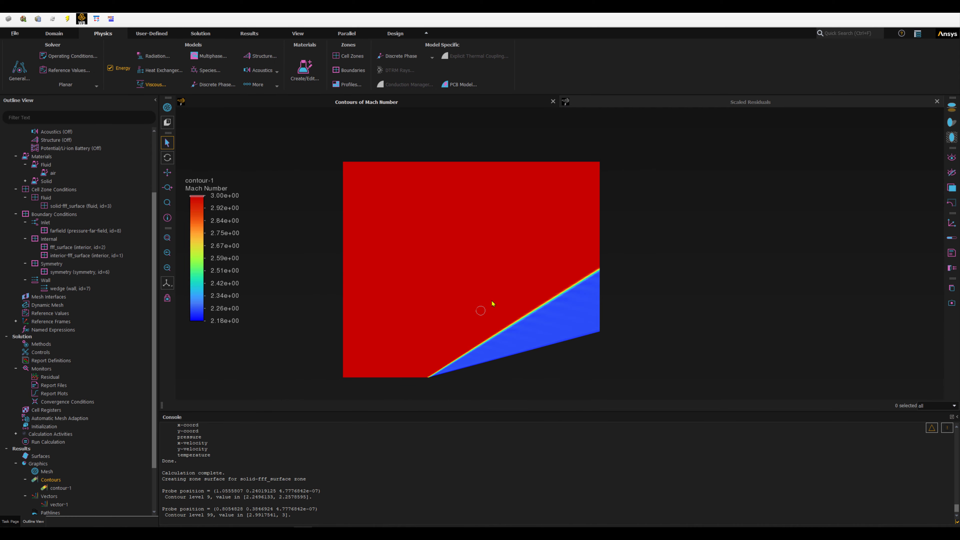
left_click_drag(519, 303, 552, 298)
scroll(545, 293, "up", 1)
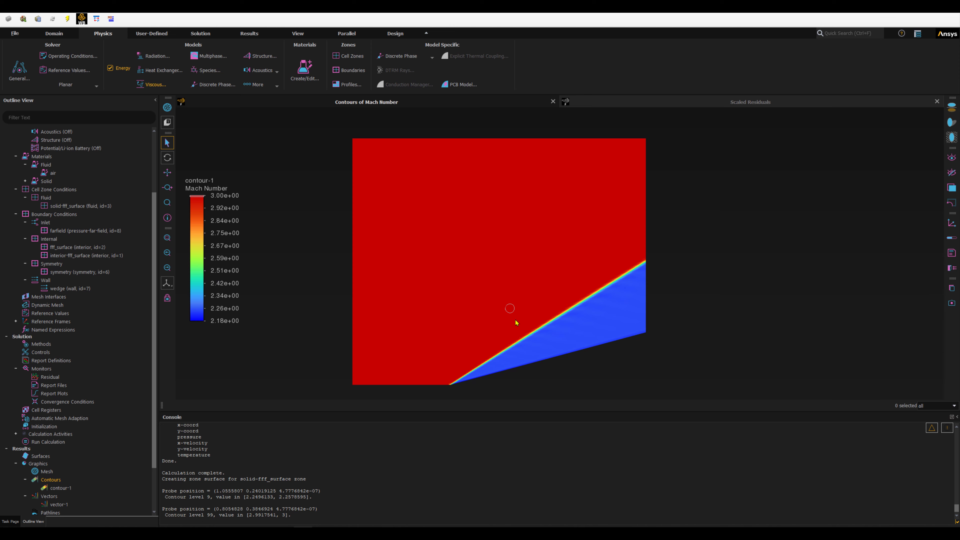
Rename the Mach number contour as mach and save it
double_click(61, 487)
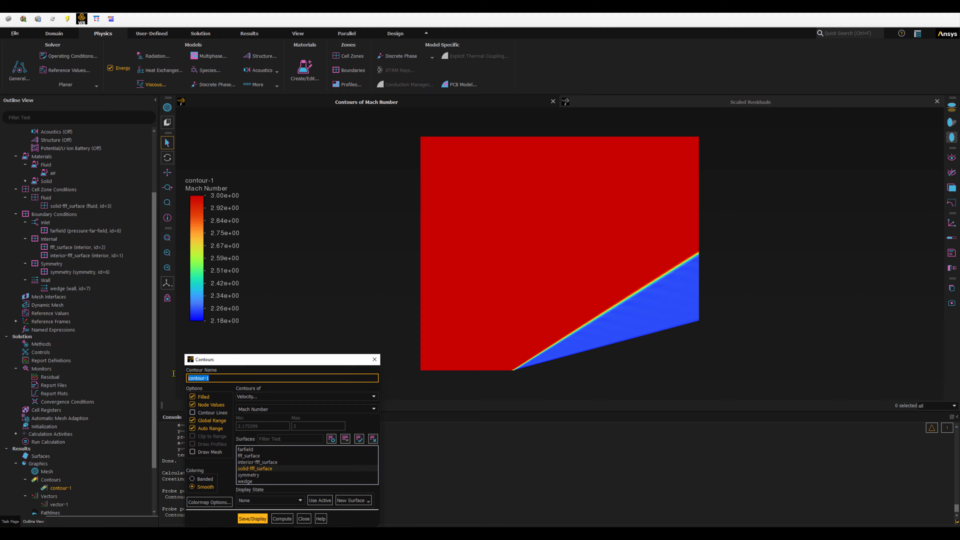
type("mach")
left_click(245, 521)
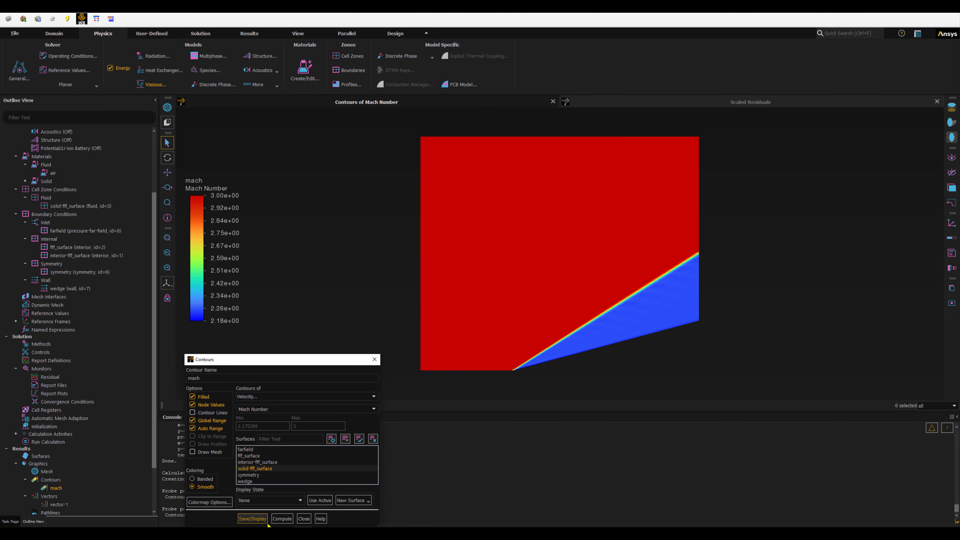
left_click(303, 519)
Create and display a new filled contour plot of Static Pressure, and inspect the pressure field around the wedge
right_click(43, 480)
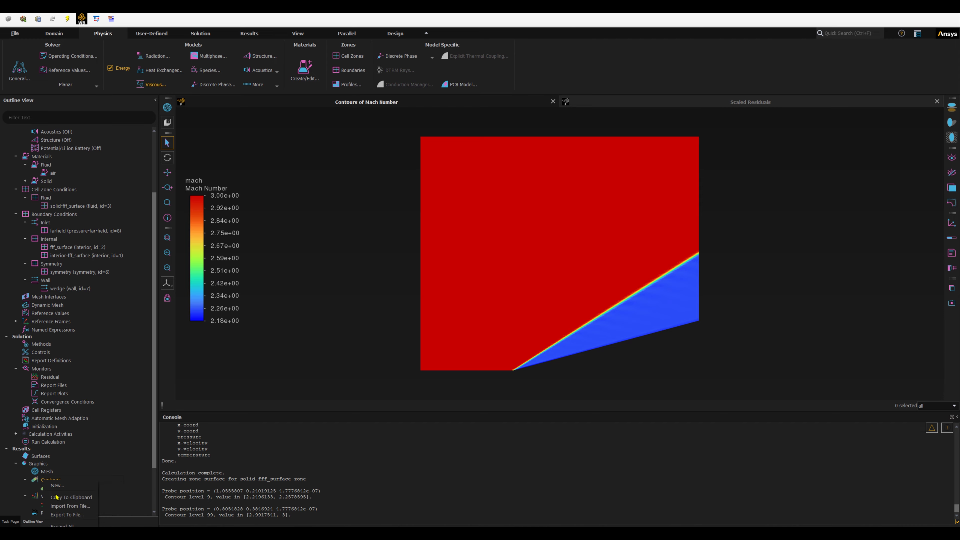
left_click(57, 486)
left_click(227, 376)
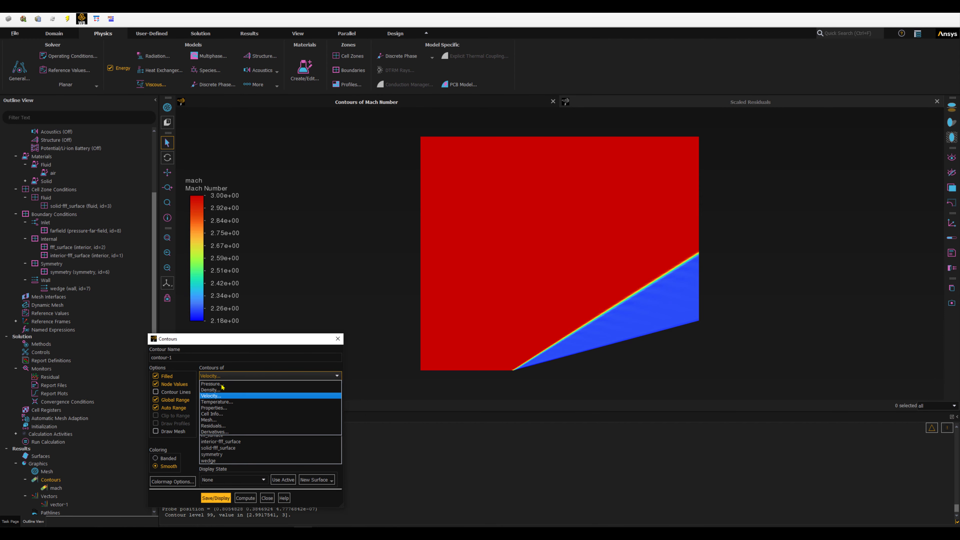
left_click(212, 383)
left_click(217, 505)
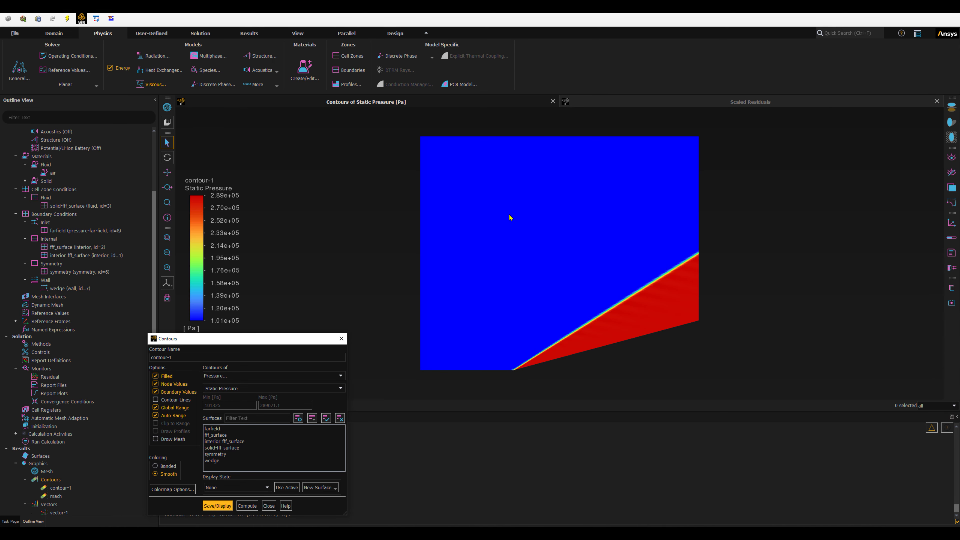
scroll(633, 311, "up", 1)
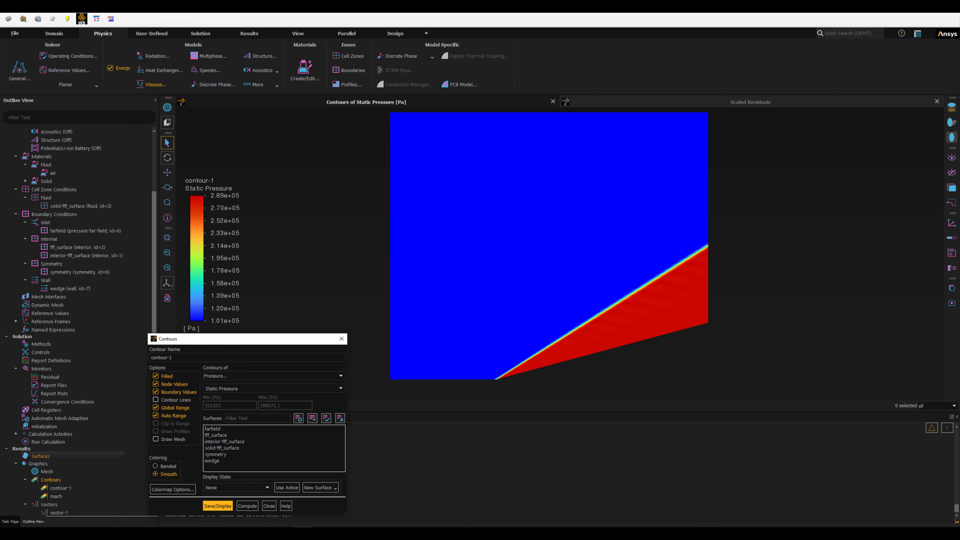
left_click(284, 533)
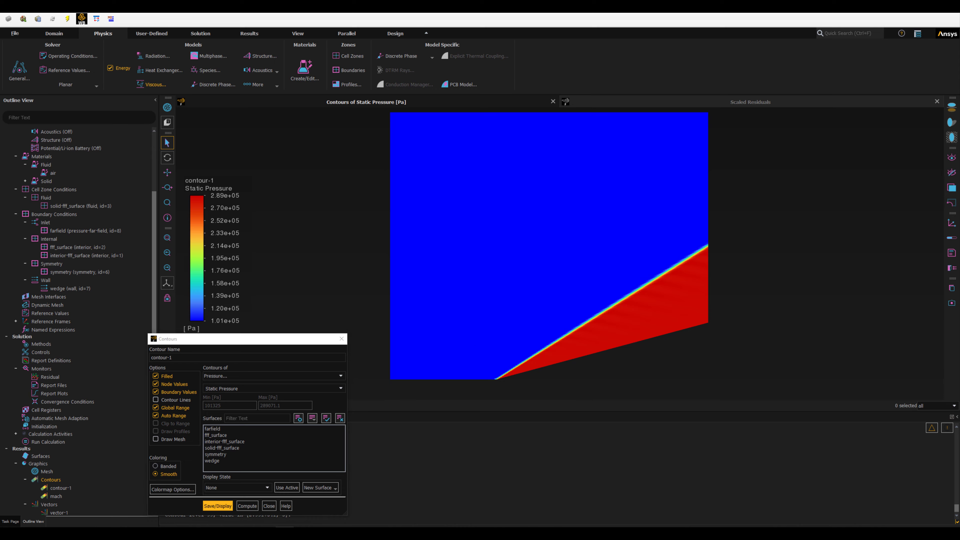
left_click(268, 506)
Rename the static pressure contour as pressure and save it
double_click(60, 488)
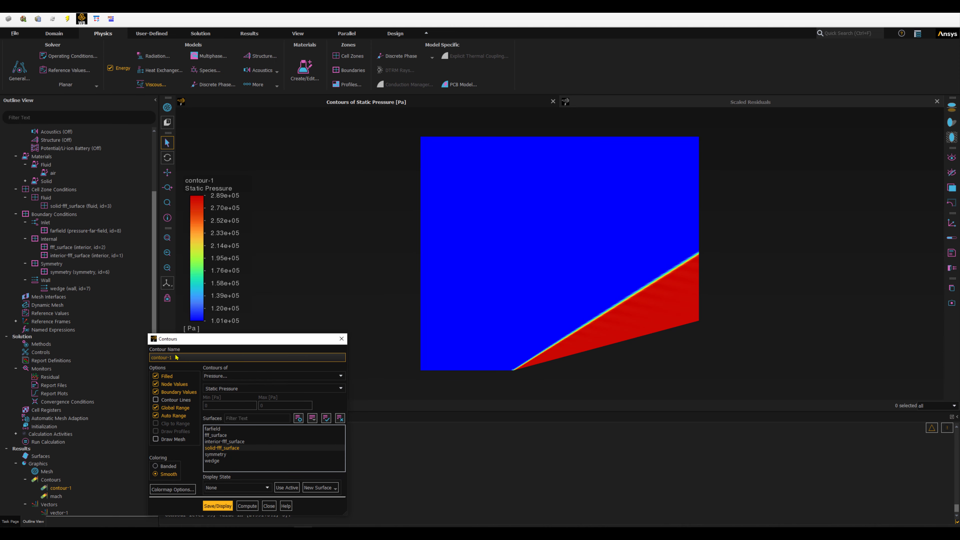
left_click_drag(212, 359, 133, 352)
type("pressure")
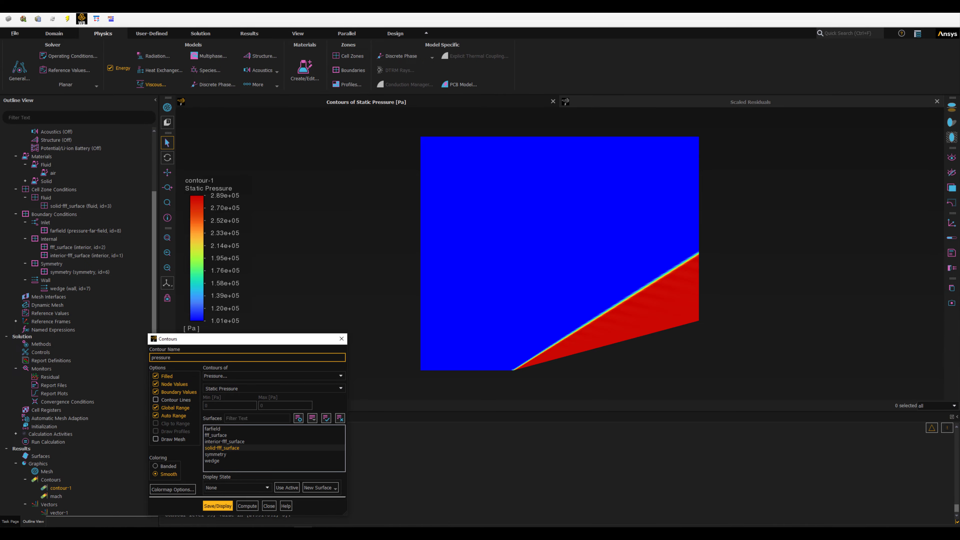
left_click(217, 506)
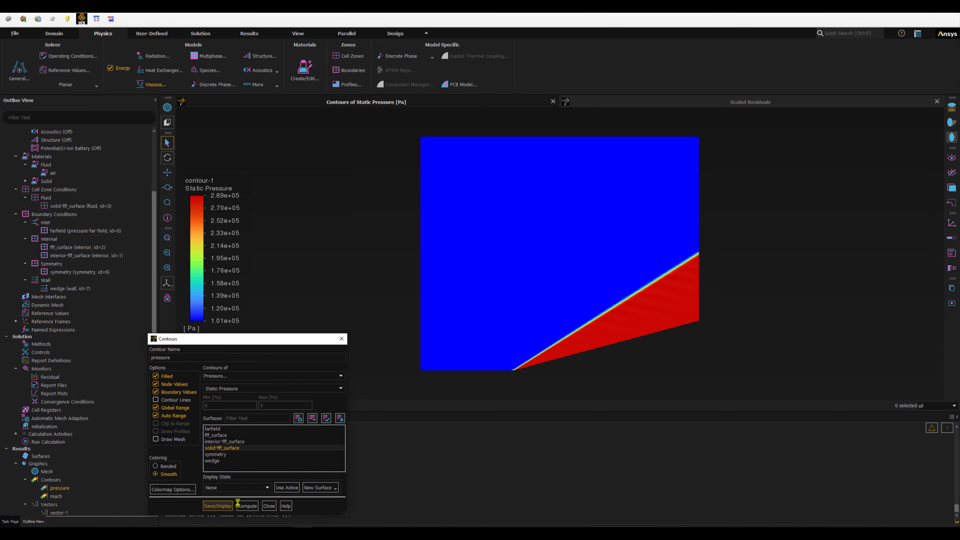
left_click(269, 506)
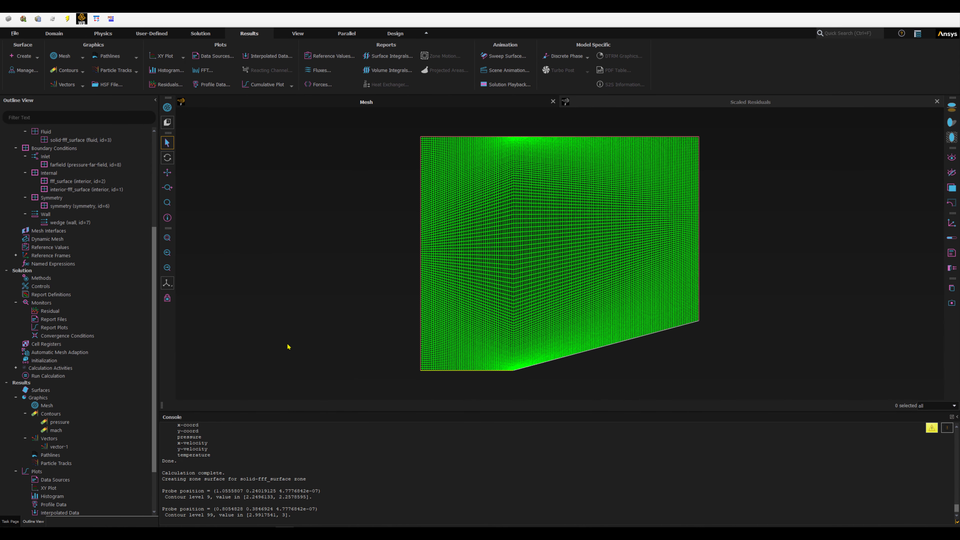
Reopen the mach contour and review its color legend and the Mach number field
double_click(56, 430)
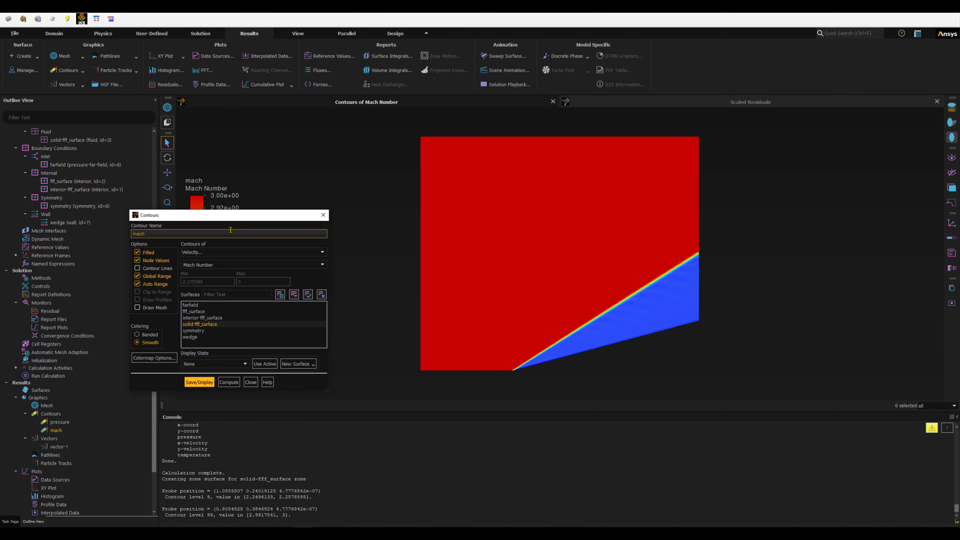
left_click_drag(231, 214, 200, 303)
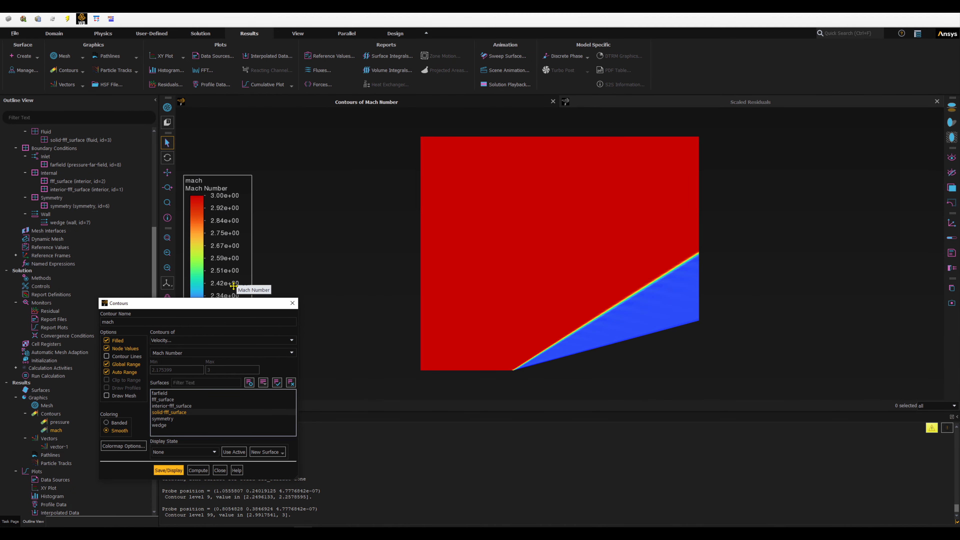
left_click_drag(232, 305, 273, 240)
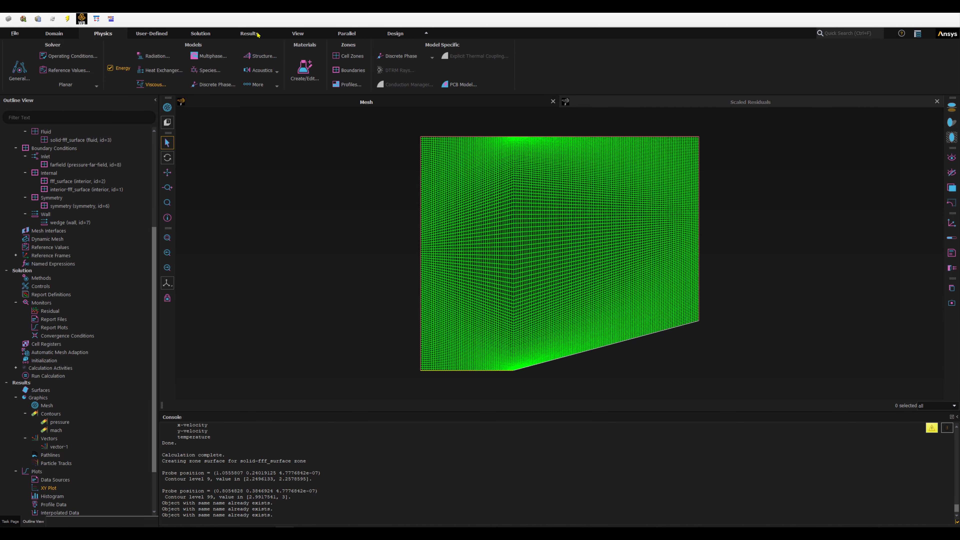
Start a new line surface named mach-line and set its end point x1 to 1.5 m
left_click(251, 33)
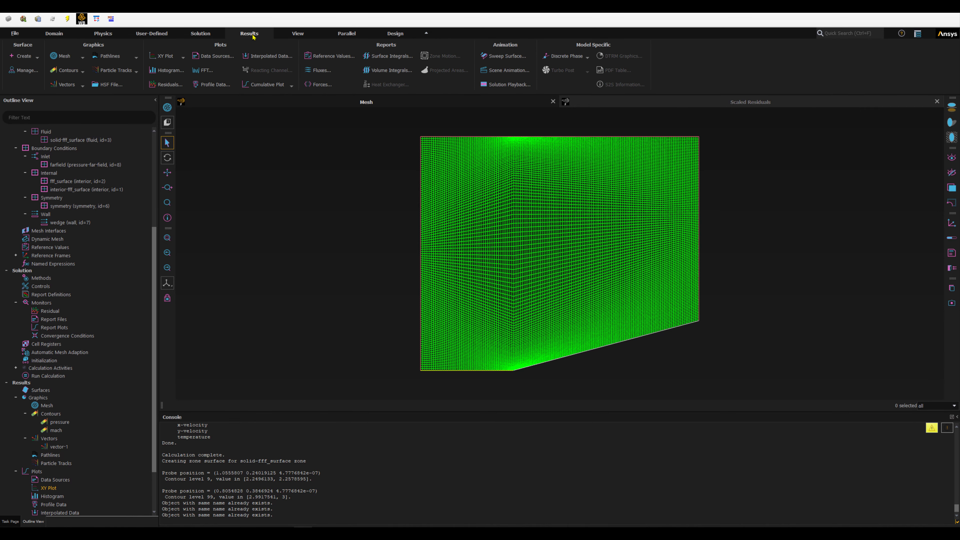
left_click(26, 56)
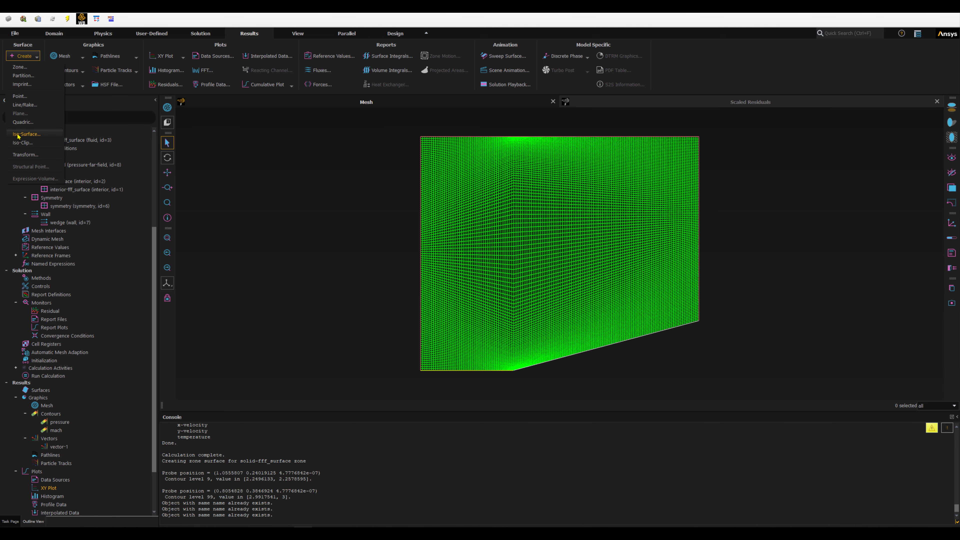
left_click(25, 105)
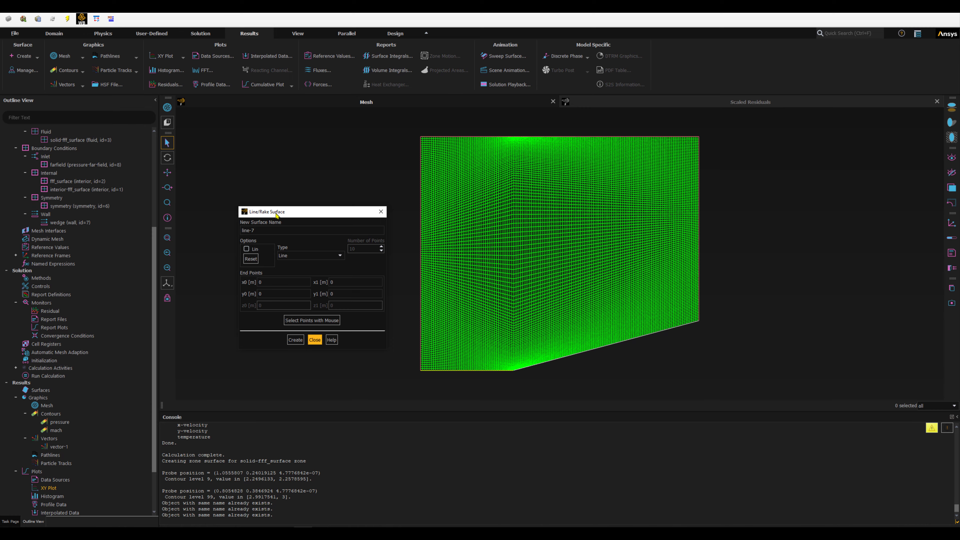
left_click_drag(276, 215, 230, 183)
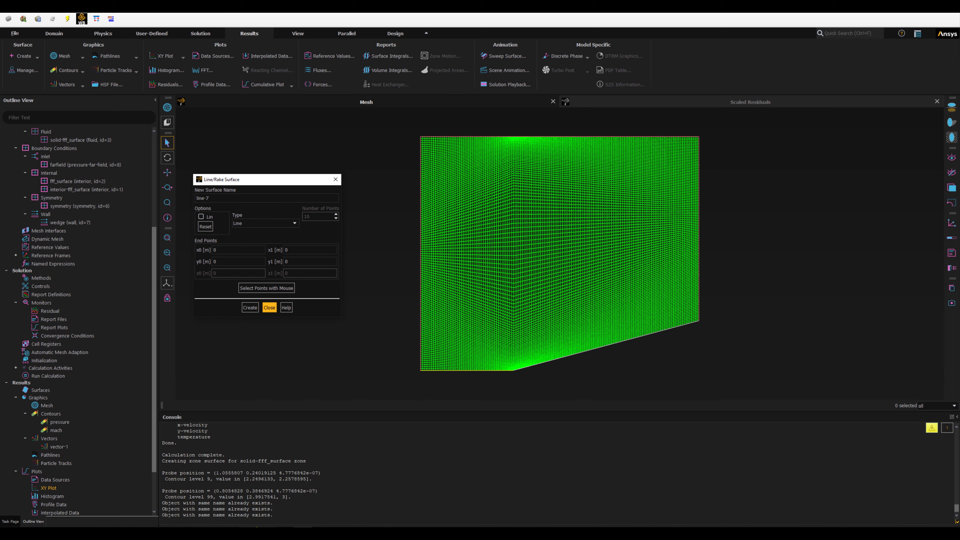
left_click(229, 198)
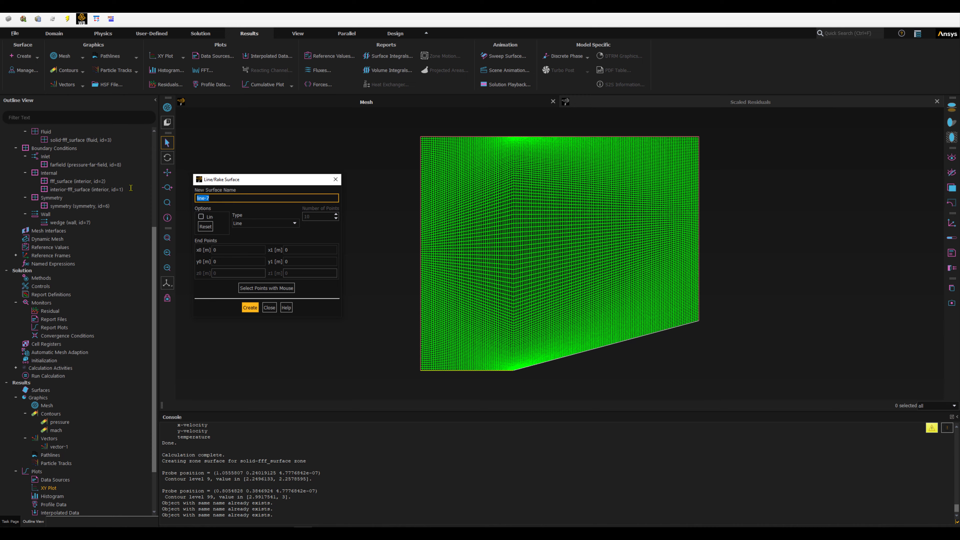
type("mach")
type("-line")
type("1.5")
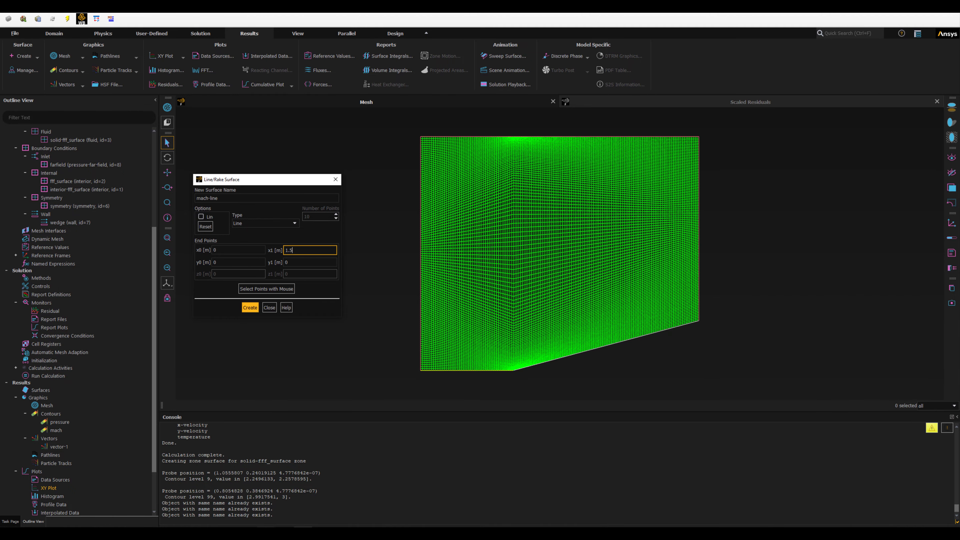
Check the wedge height in the domain sketch, set the line's y0 and y1 to 0.268 m, and create the surface
left_click(262, 517)
left_click(303, 533)
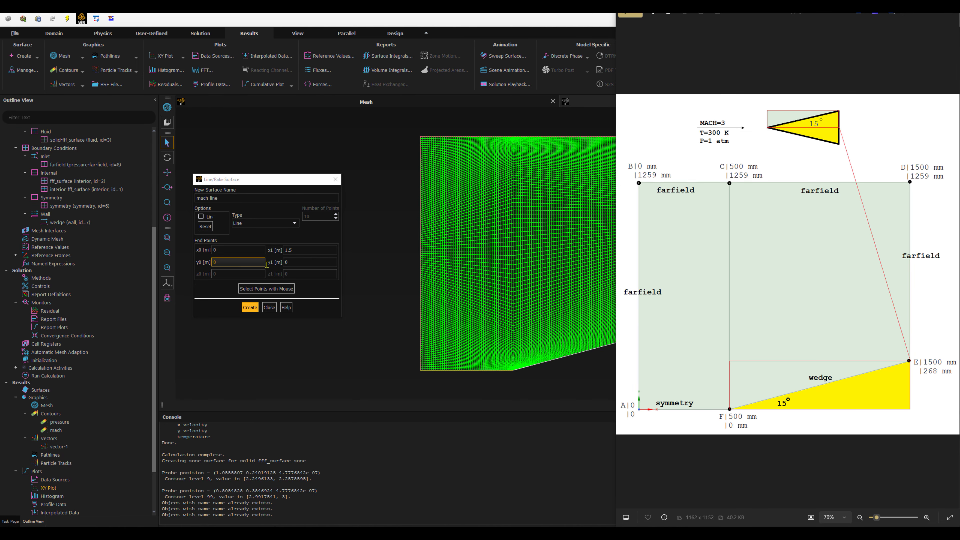
left_click(297, 266)
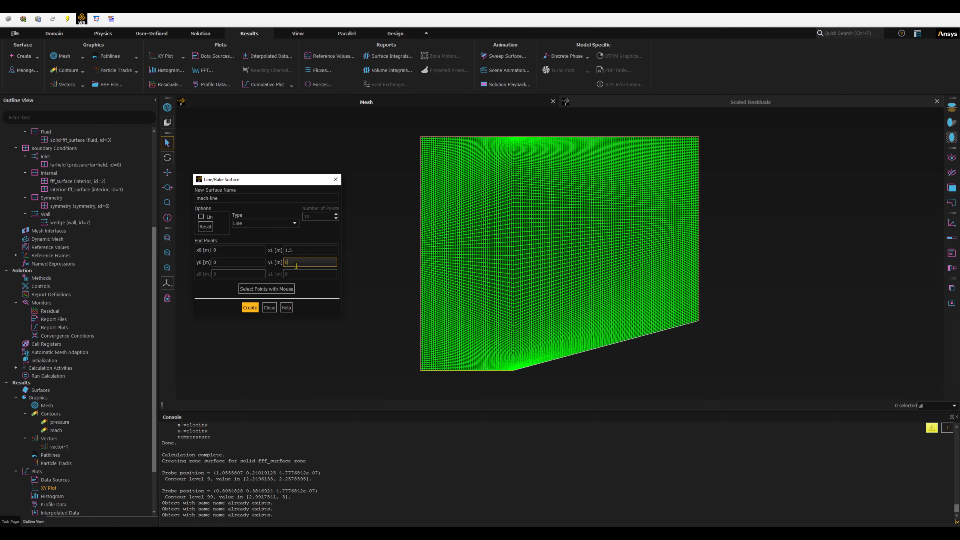
type(".268")
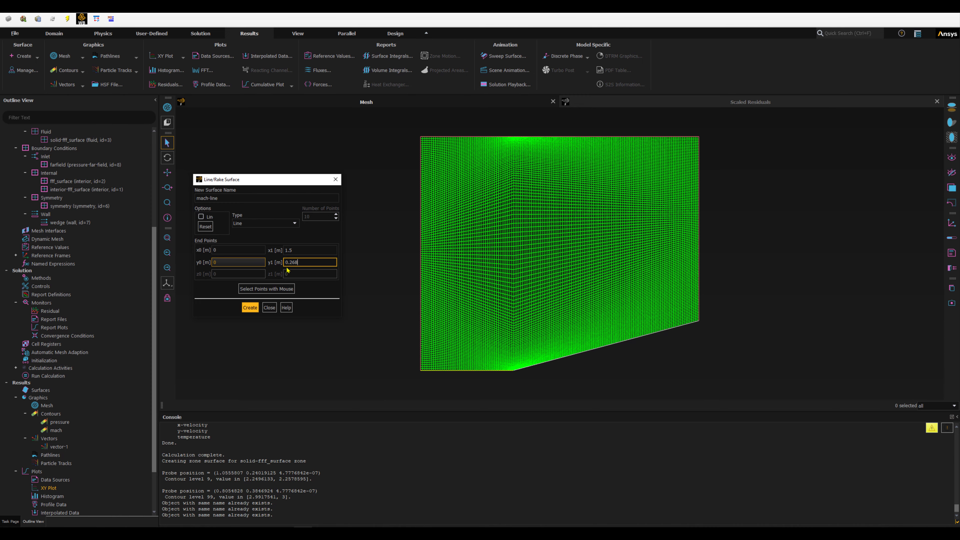
left_click_drag(300, 263, 209, 262)
type("0.268")
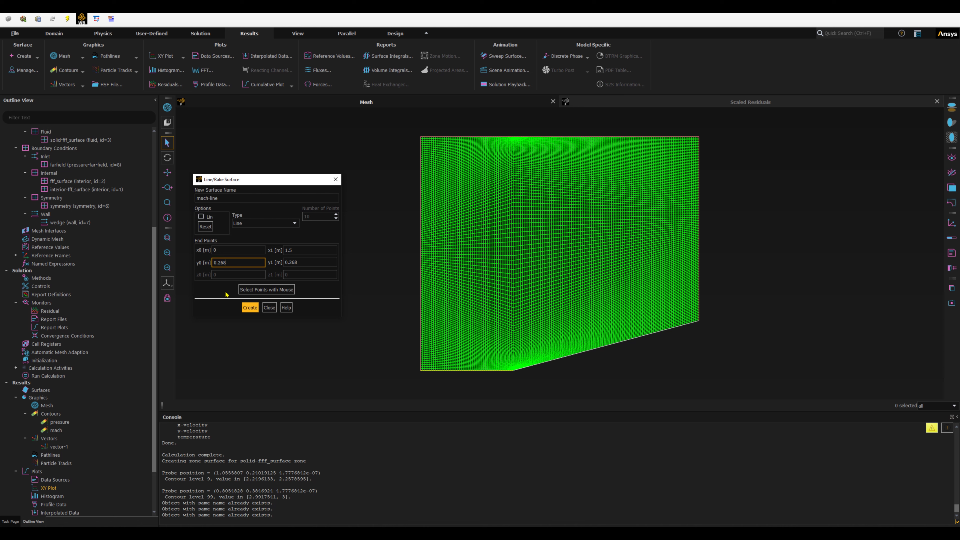
left_click(249, 307)
left_click(269, 307)
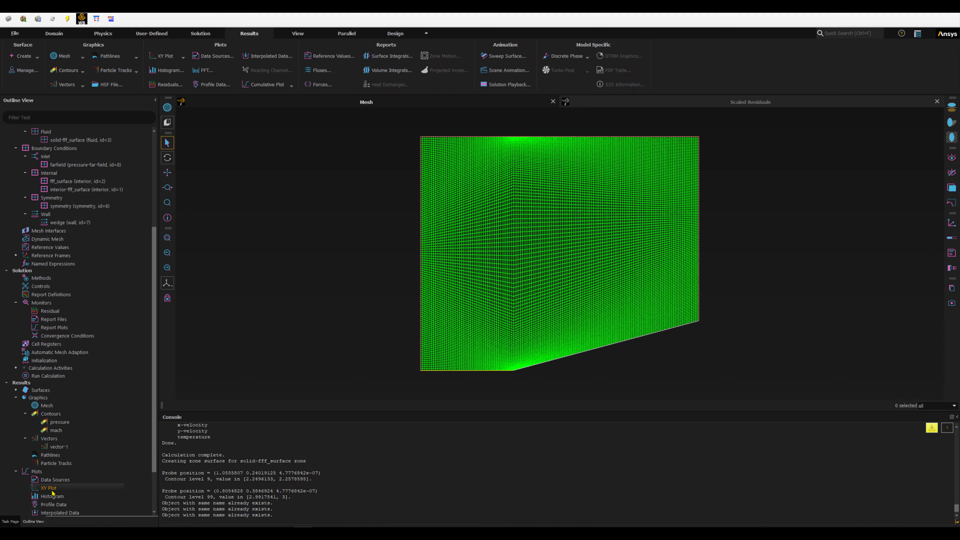
Start a new solution XY plot and name it mech-plot
left_click(47, 488)
double_click(47, 488)
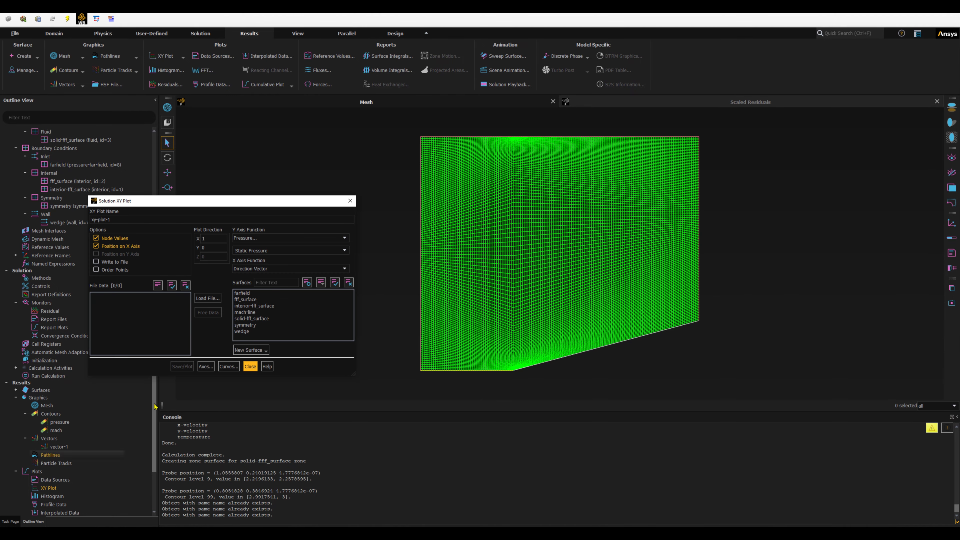
left_click(237, 313)
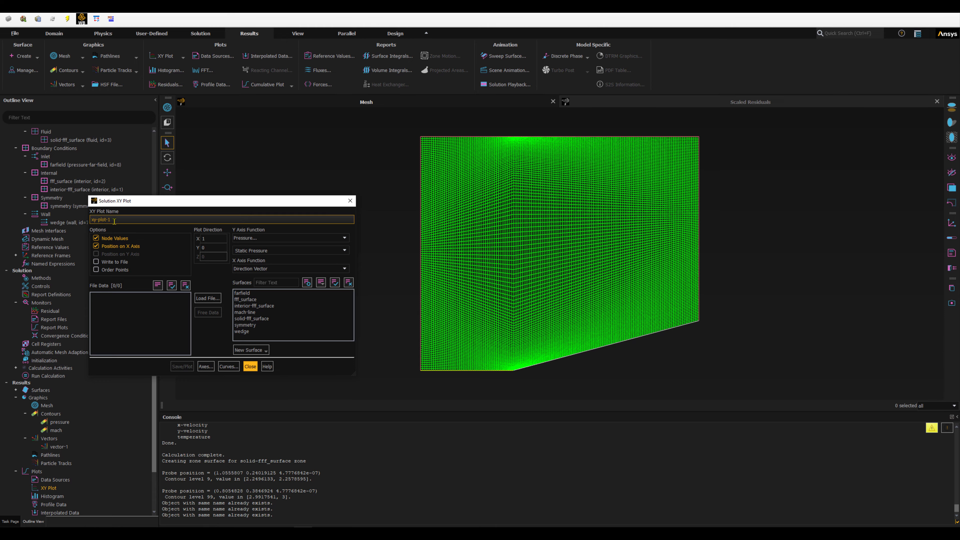
left_click_drag(116, 220, 74, 214)
type("mech")
Display mach-line with the domain boundaries, leaving out interior-fff_surface and solid-fff_surface, to check the line's position
left_click(167, 107)
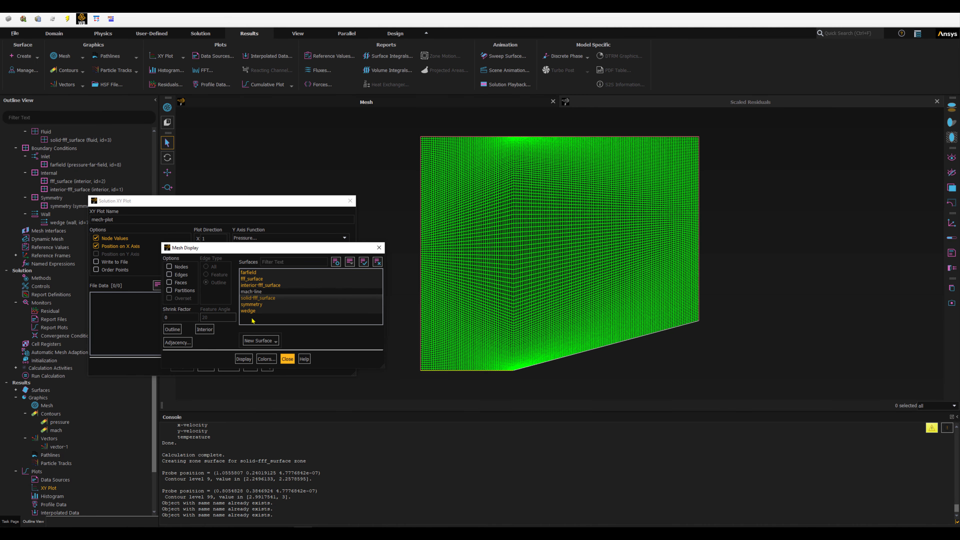
left_click(252, 291)
left_click(251, 292)
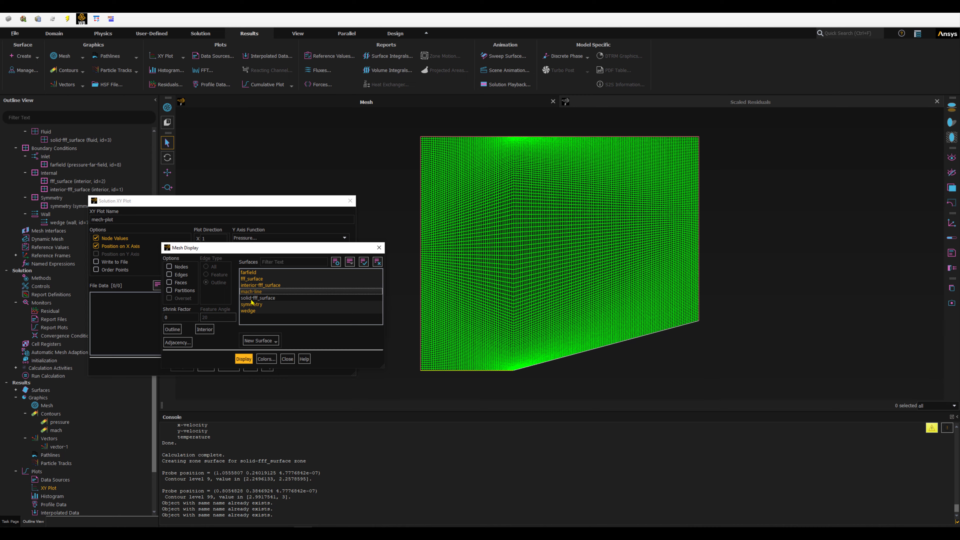
left_click(253, 292)
left_click(252, 285)
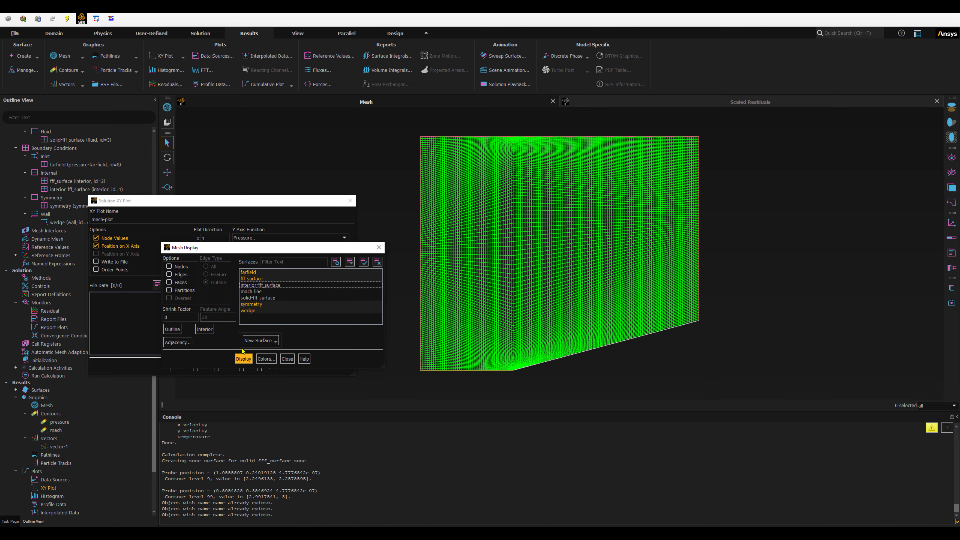
left_click(240, 359)
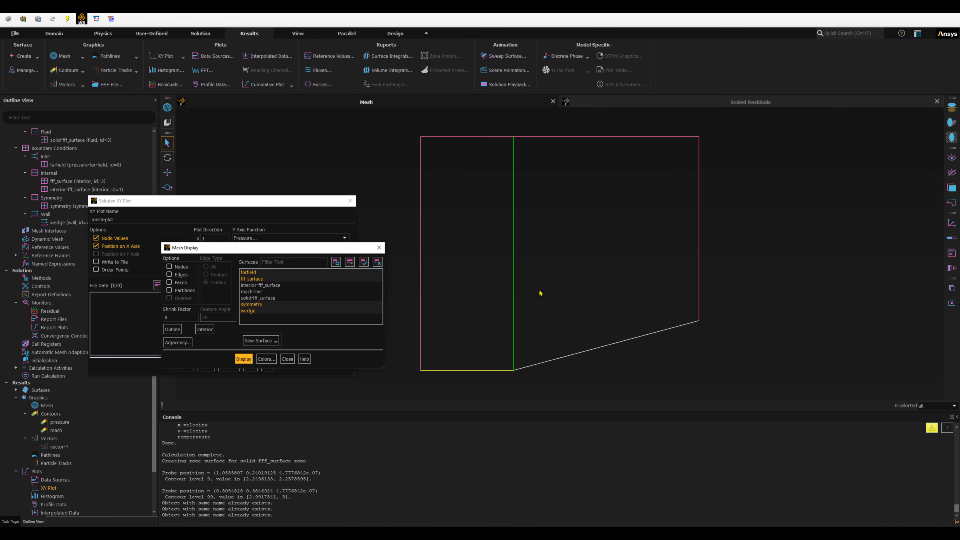
left_click(252, 292)
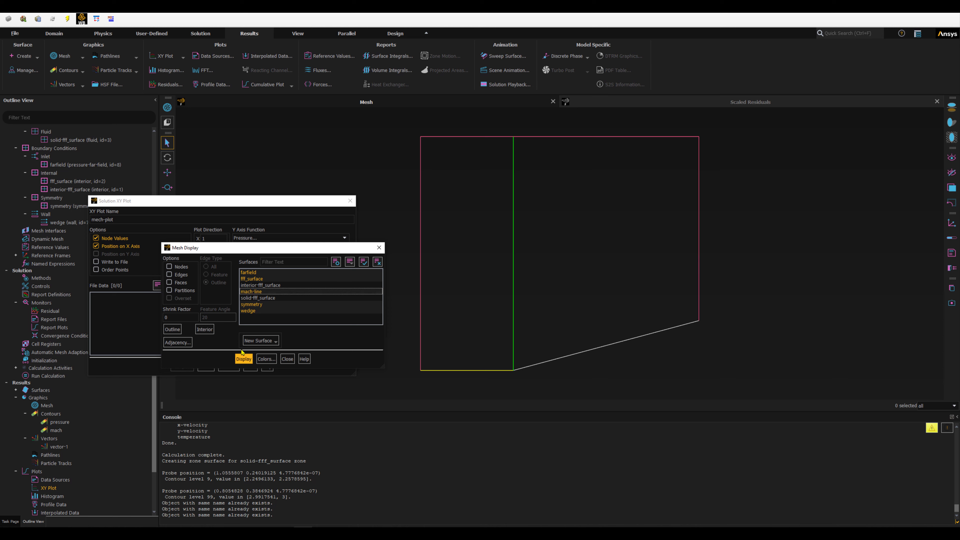
left_click(242, 358)
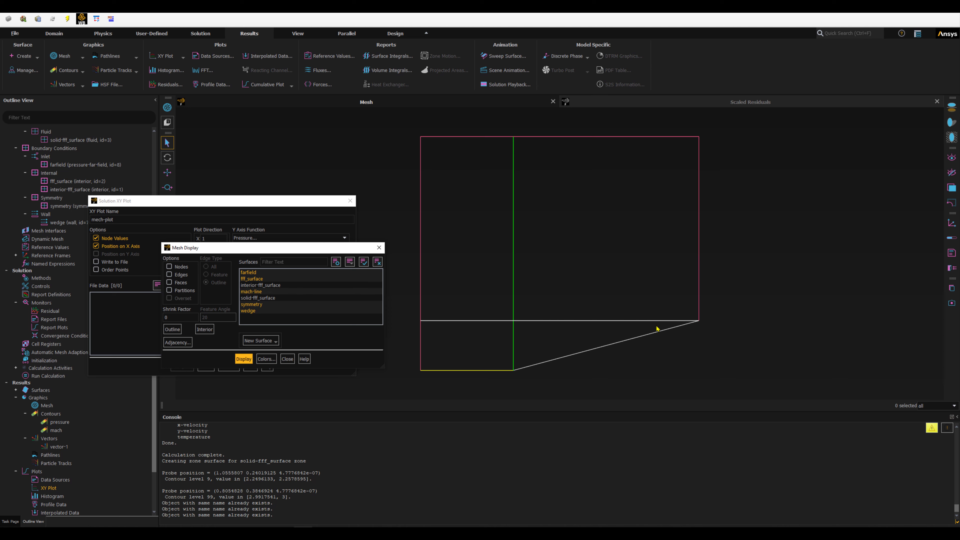
left_click(287, 359)
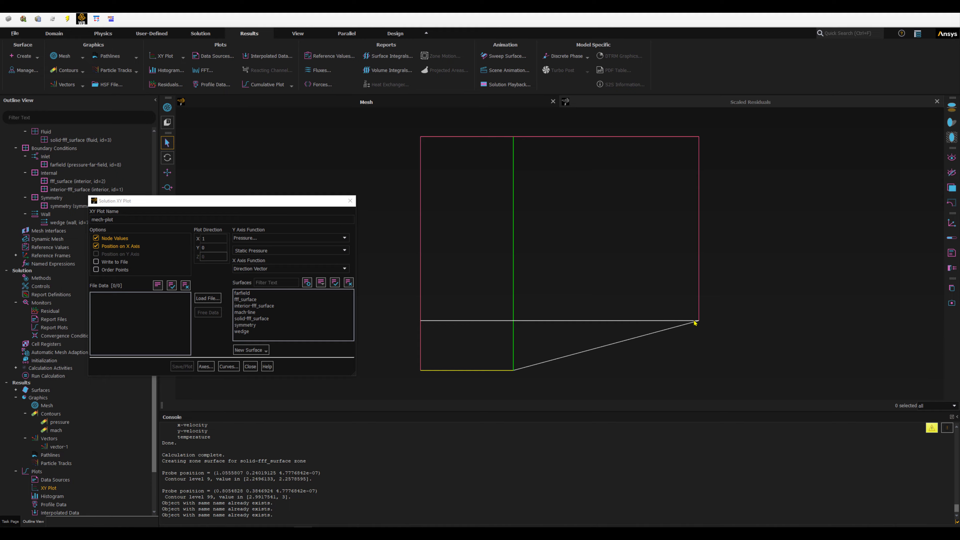
Set the Y axis function to Velocity, Mach Number, select mach-line as the surface, and save and plot it
left_click(205, 240)
left_click(245, 238)
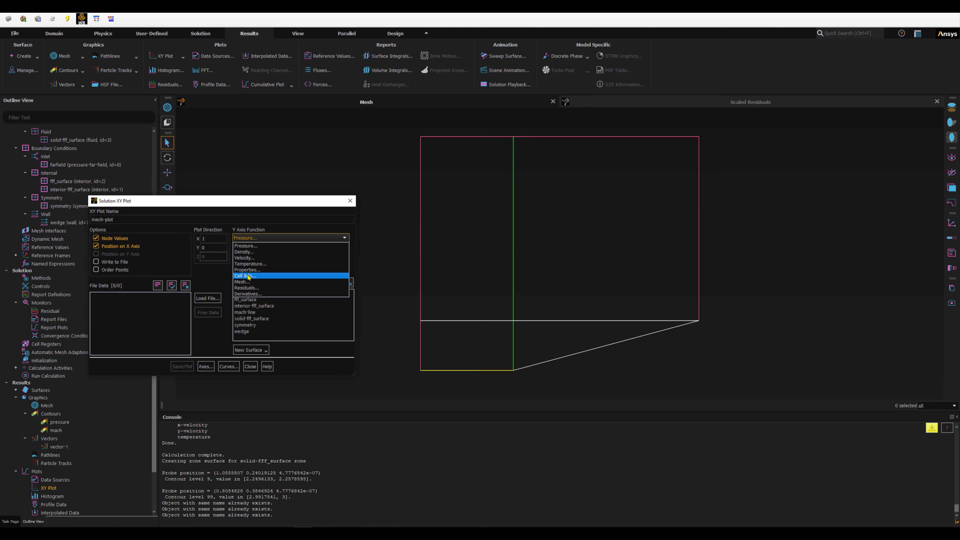
left_click(245, 257)
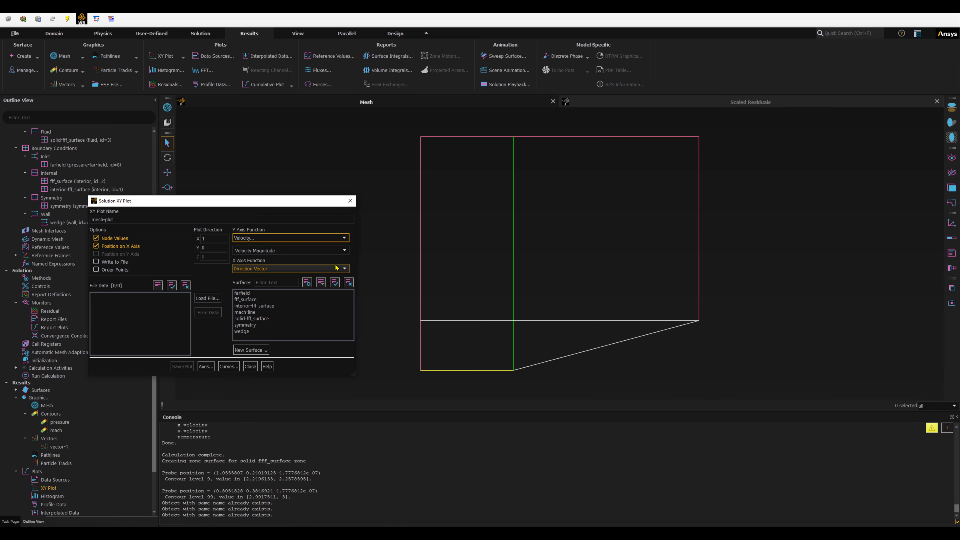
left_click(345, 250)
left_click(264, 294)
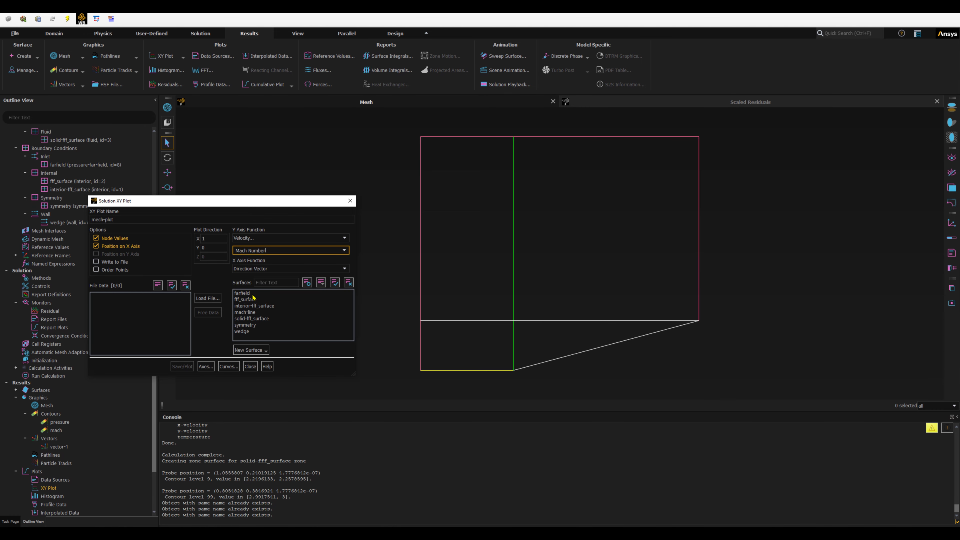
left_click(246, 312)
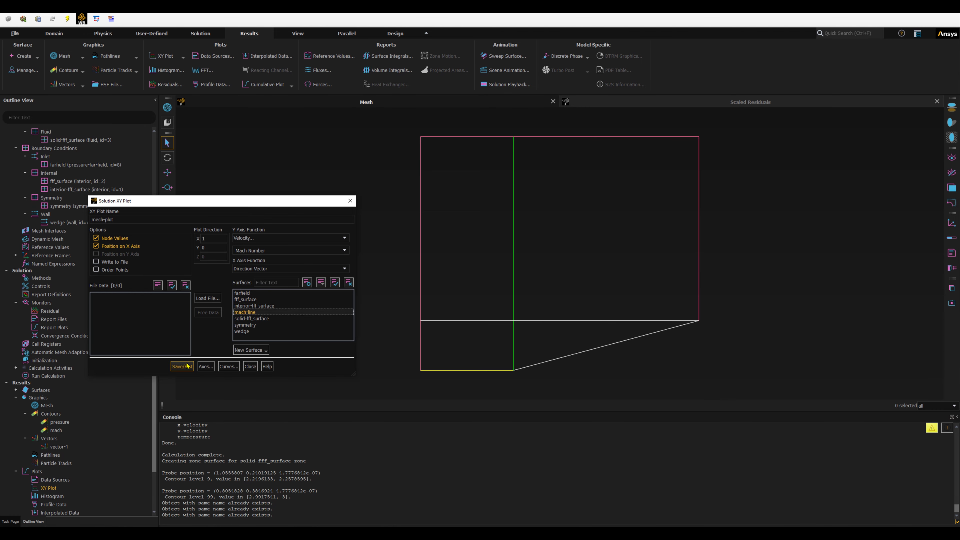
left_click(182, 366)
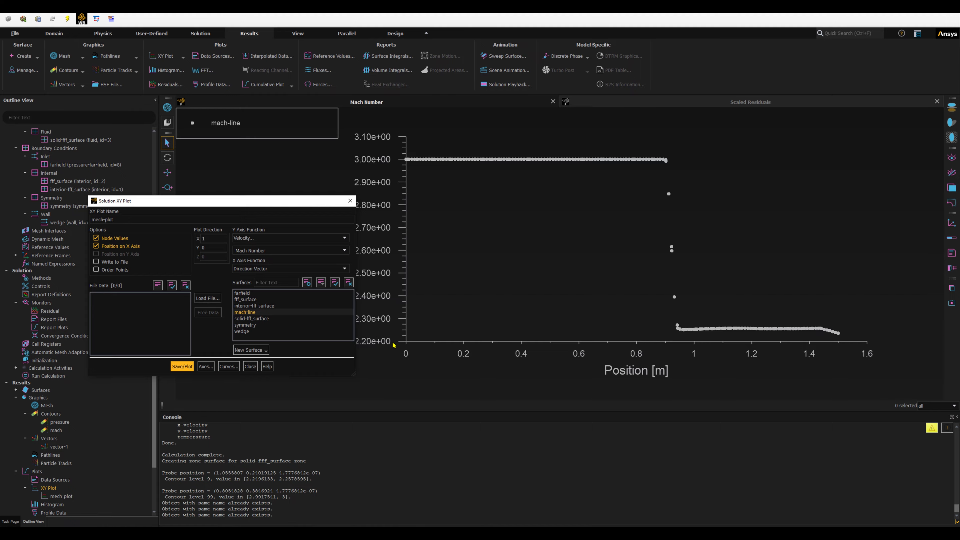
Apply a solid line pattern to curve 0 and replot the Mach number along mach-line
left_click_drag(310, 201, 283, 183)
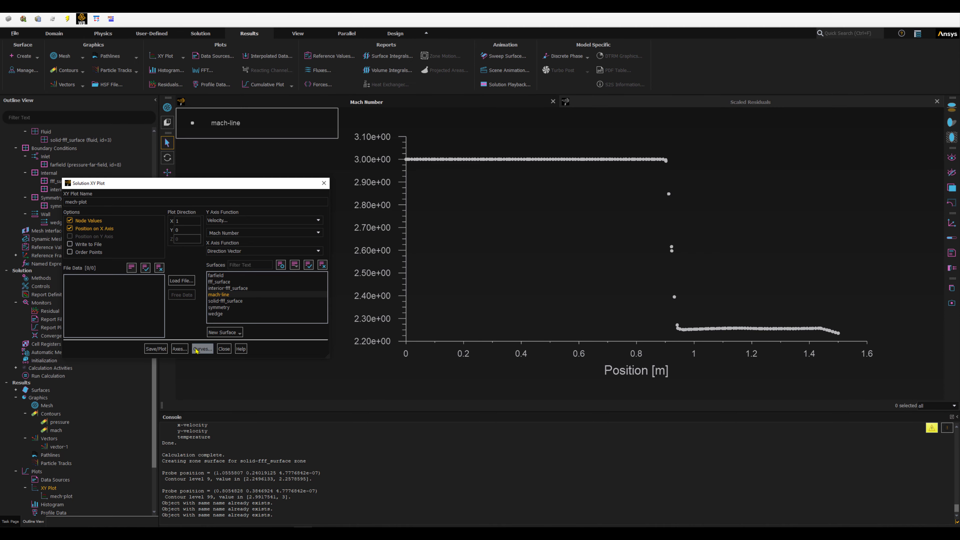
left_click(203, 348)
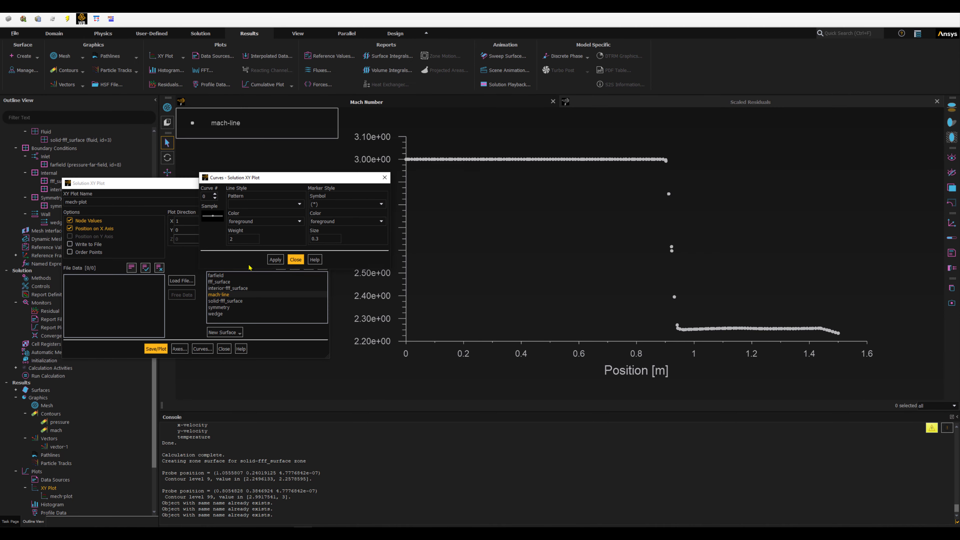
left_click(276, 206)
left_click(234, 218)
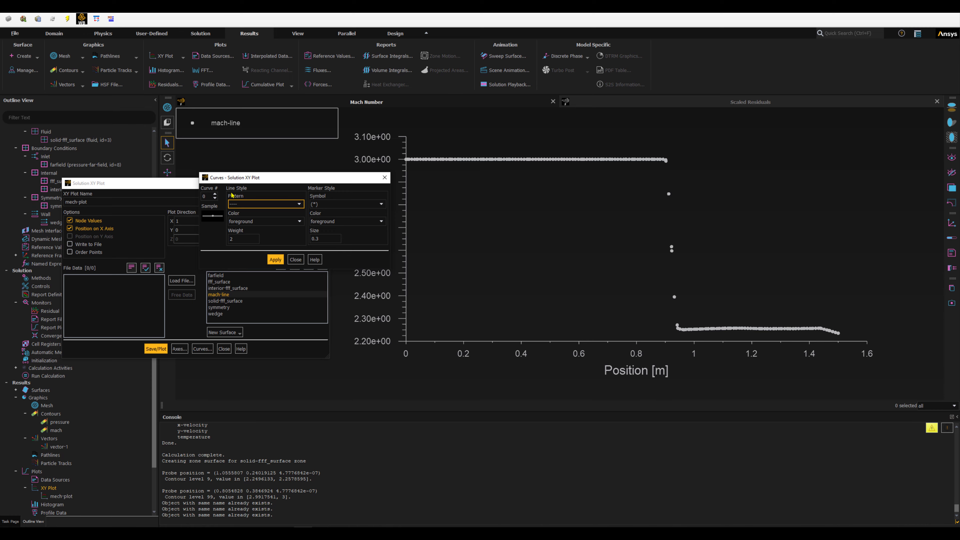
left_click(272, 260)
left_click(155, 349)
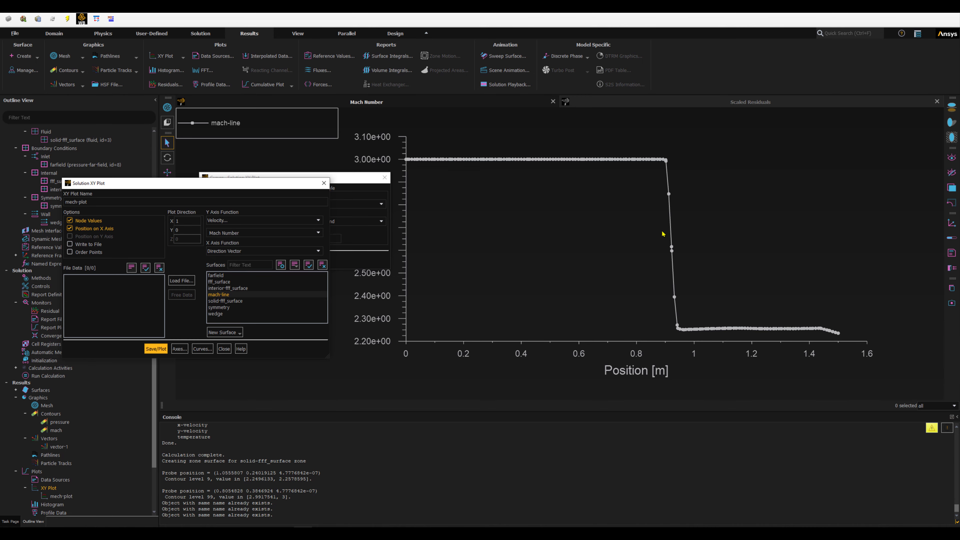
left_click(224, 349)
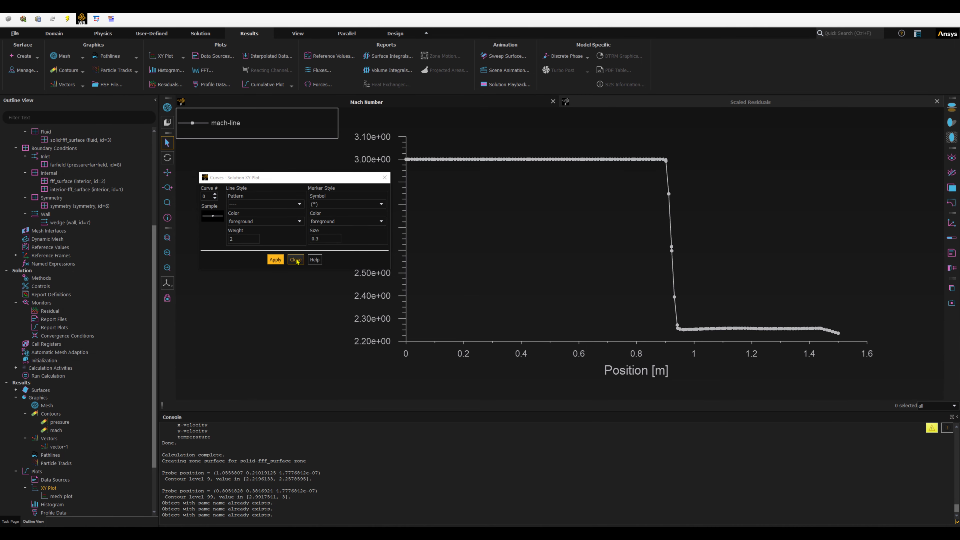
left_click(295, 260)
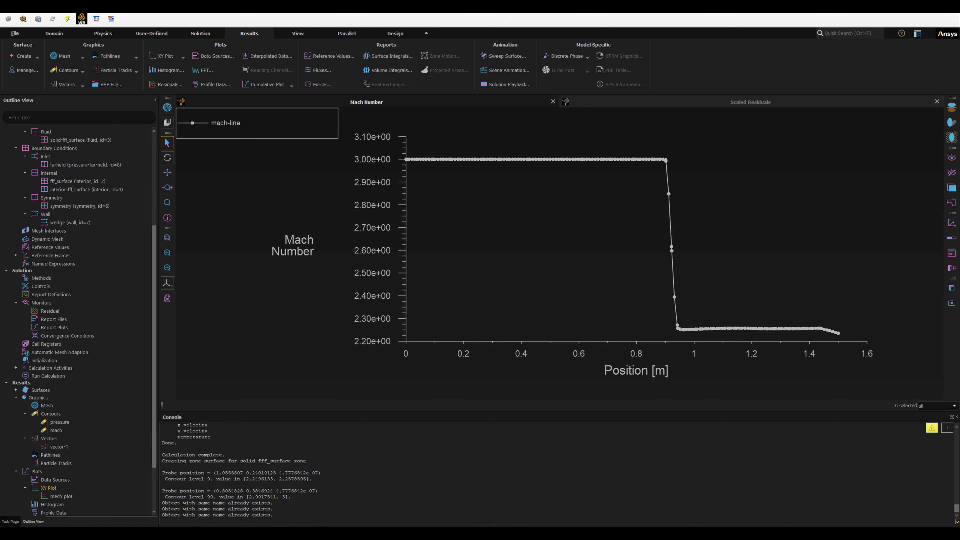
Switch to Ansys Workbench and save the Supersonic Flow Over a Wedge project
left_click(248, 533)
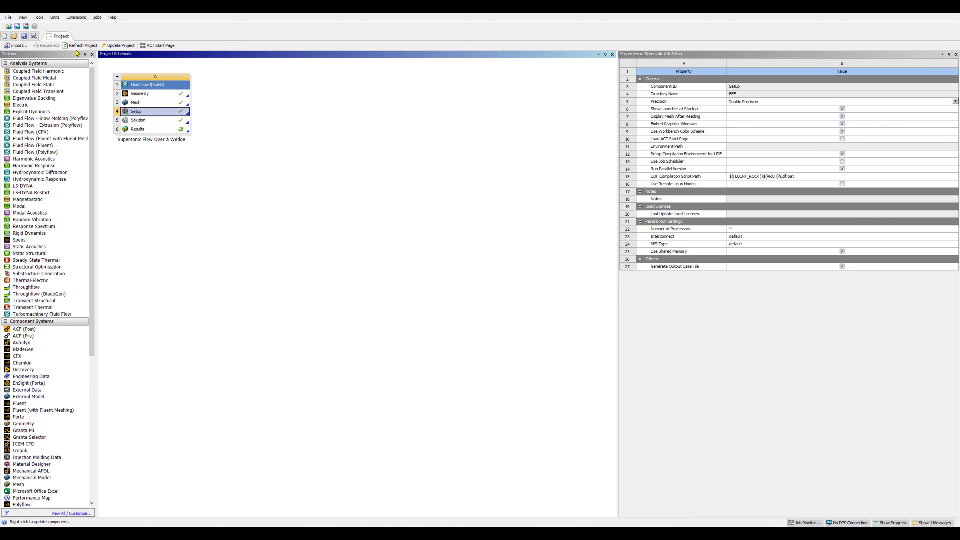
left_click(25, 36)
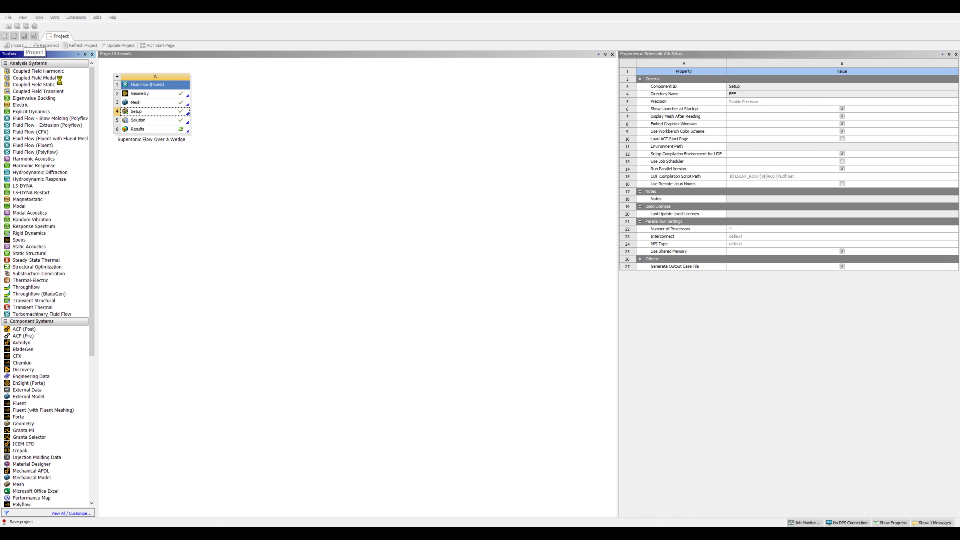